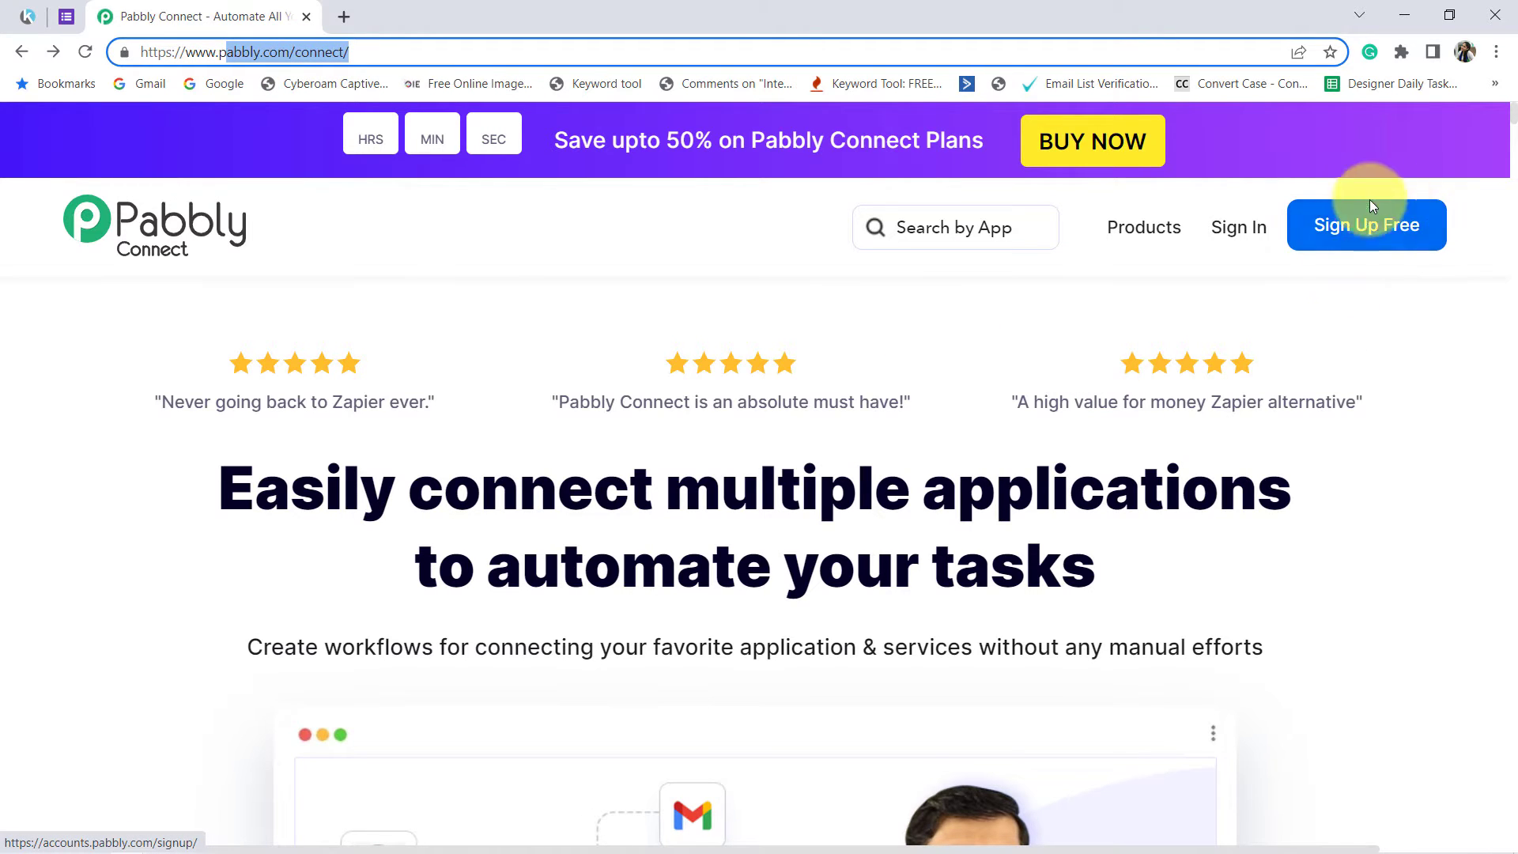
# Step: Sign in, open Pabbly Connect, and create a workflow named "Add Google Forms Responses to Kartra as Lead"
pyautogui.click(1240, 229)
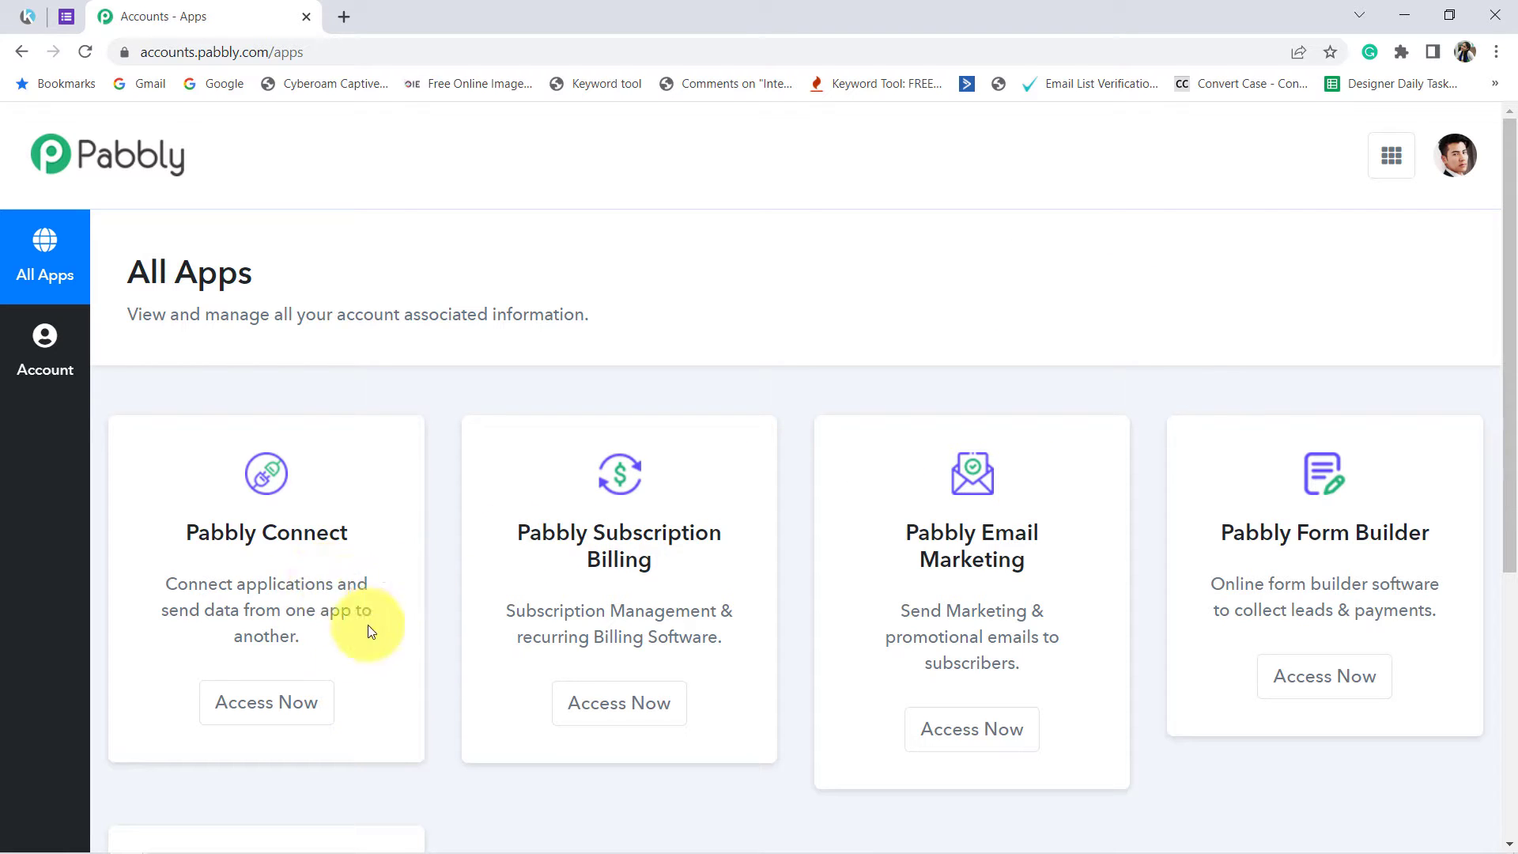
pyautogui.click(284, 704)
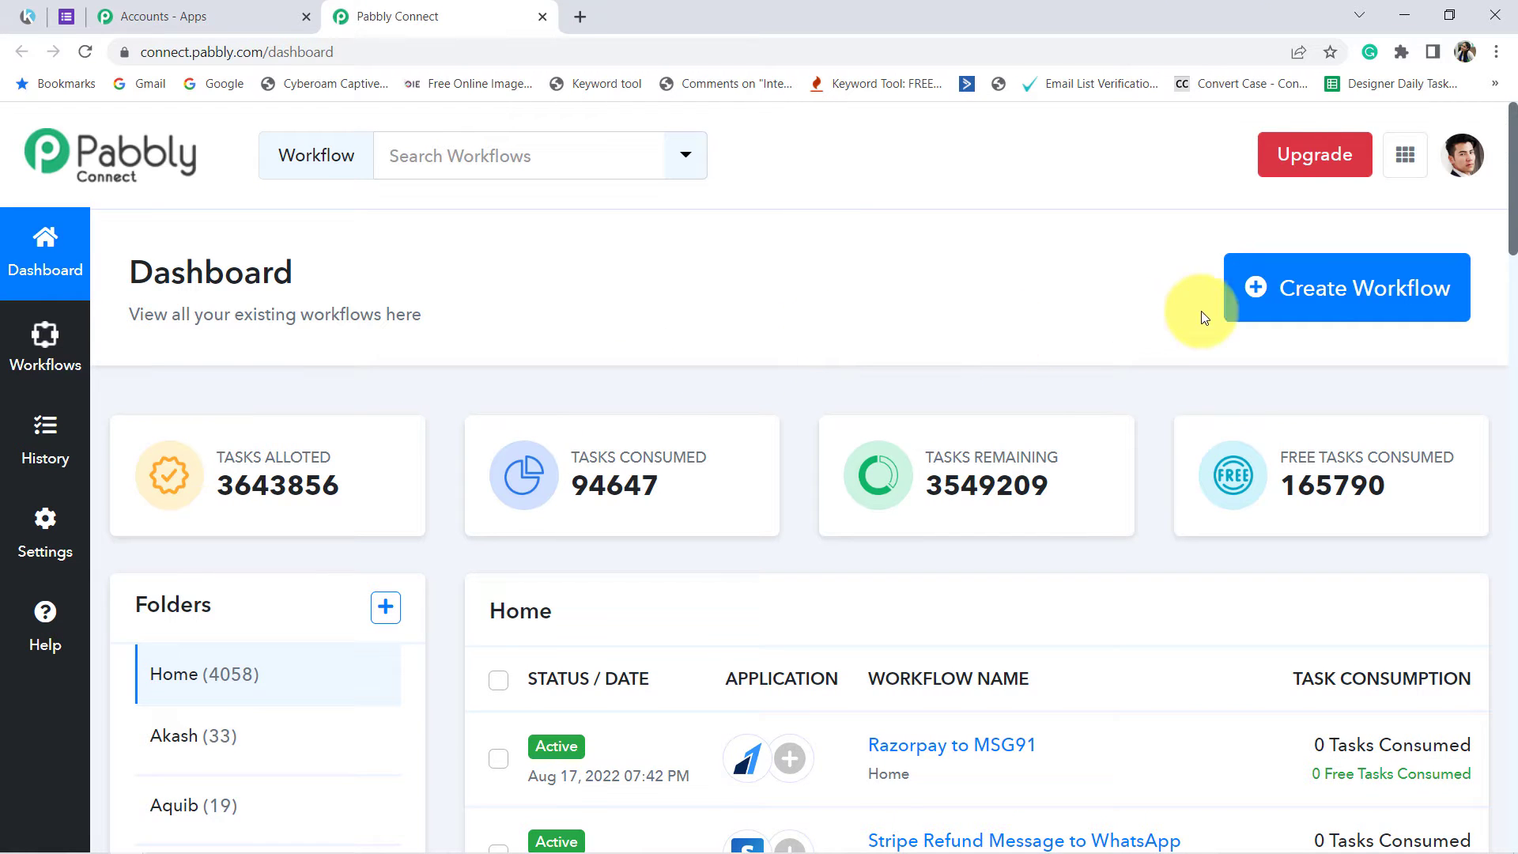
pyautogui.click(1376, 289)
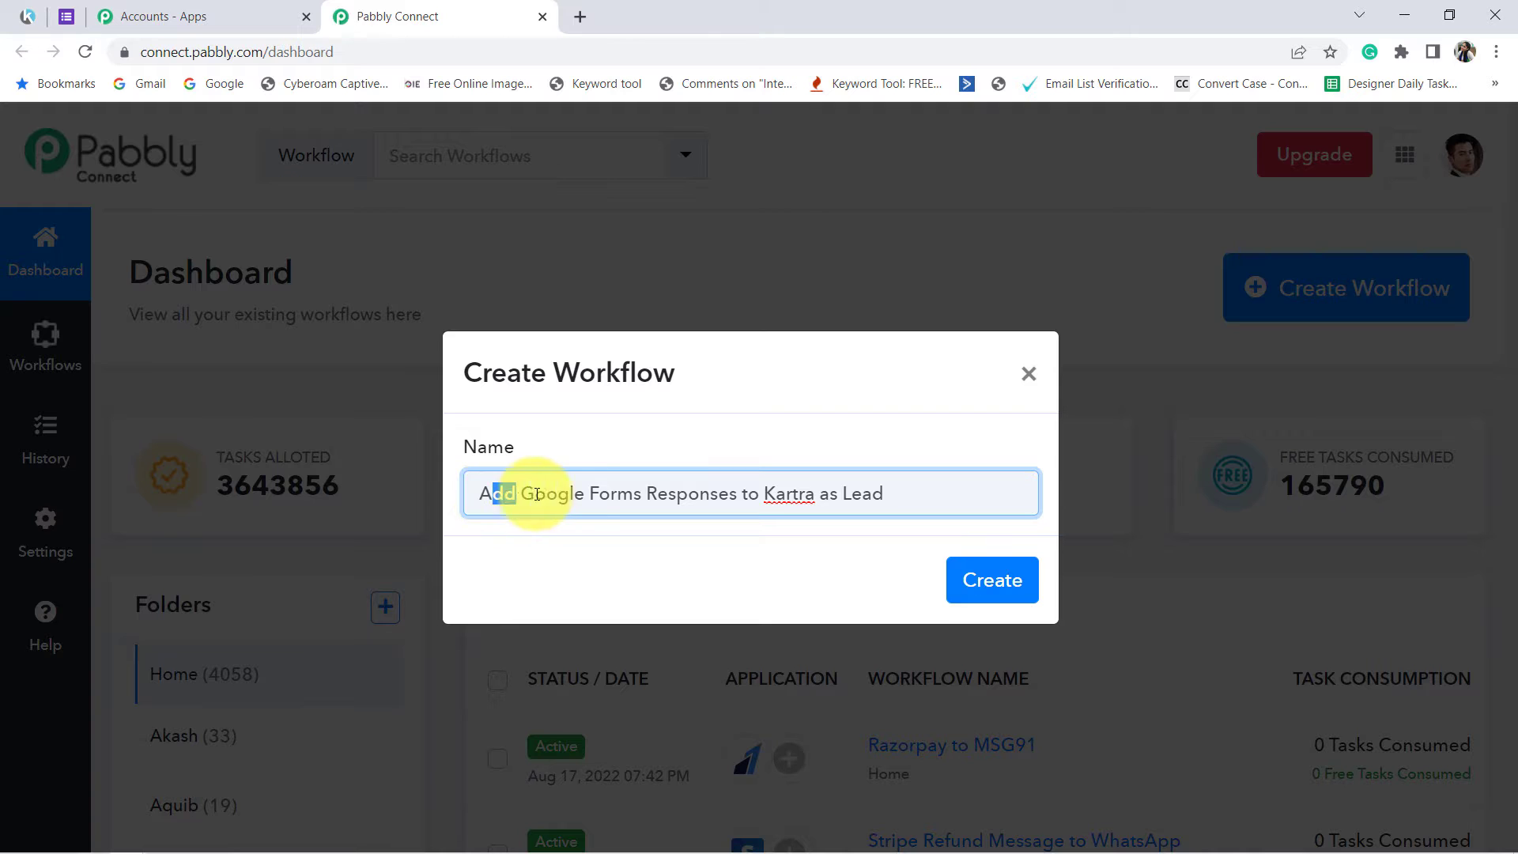
pyautogui.moveTo(537, 494); pyautogui.dragTo(841, 498)
pyautogui.click(938, 499)
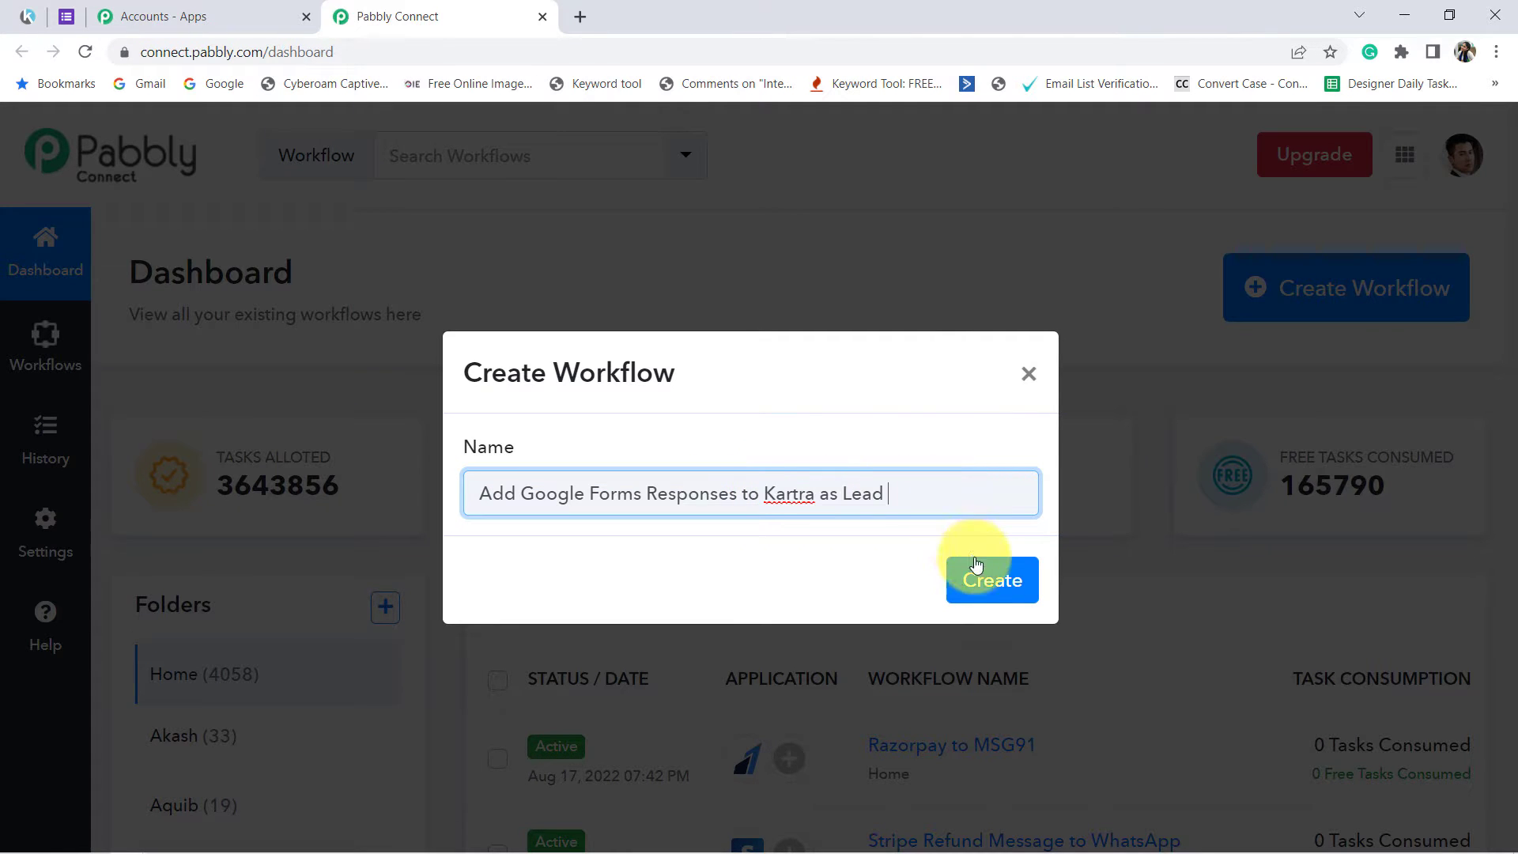
pyautogui.click(983, 581)
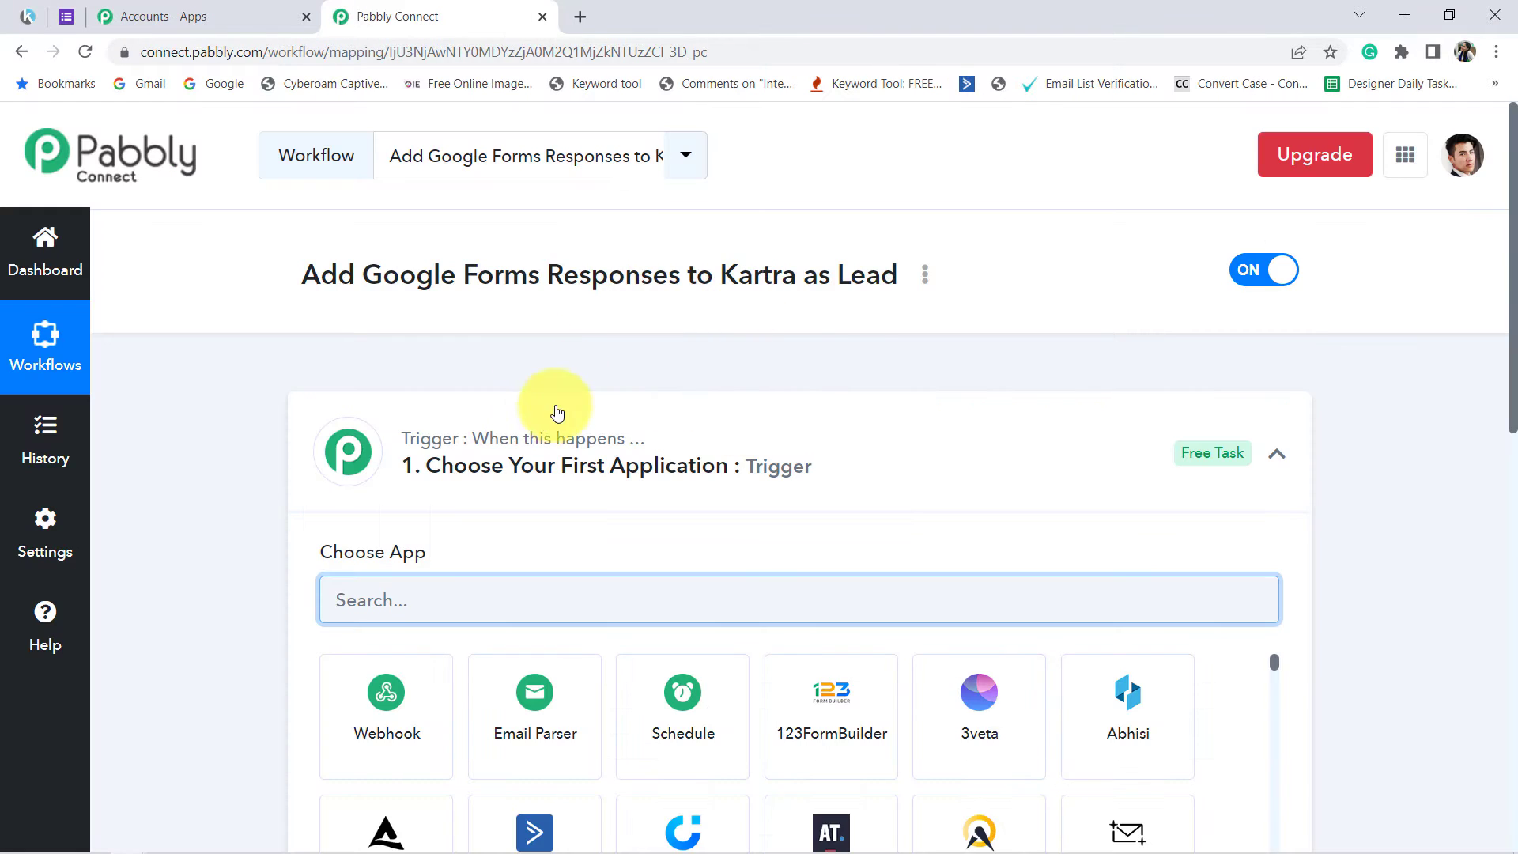
# Step: Set the workflow's trigger to Google Forms with the New Response Received event
pyautogui.click(550, 419)
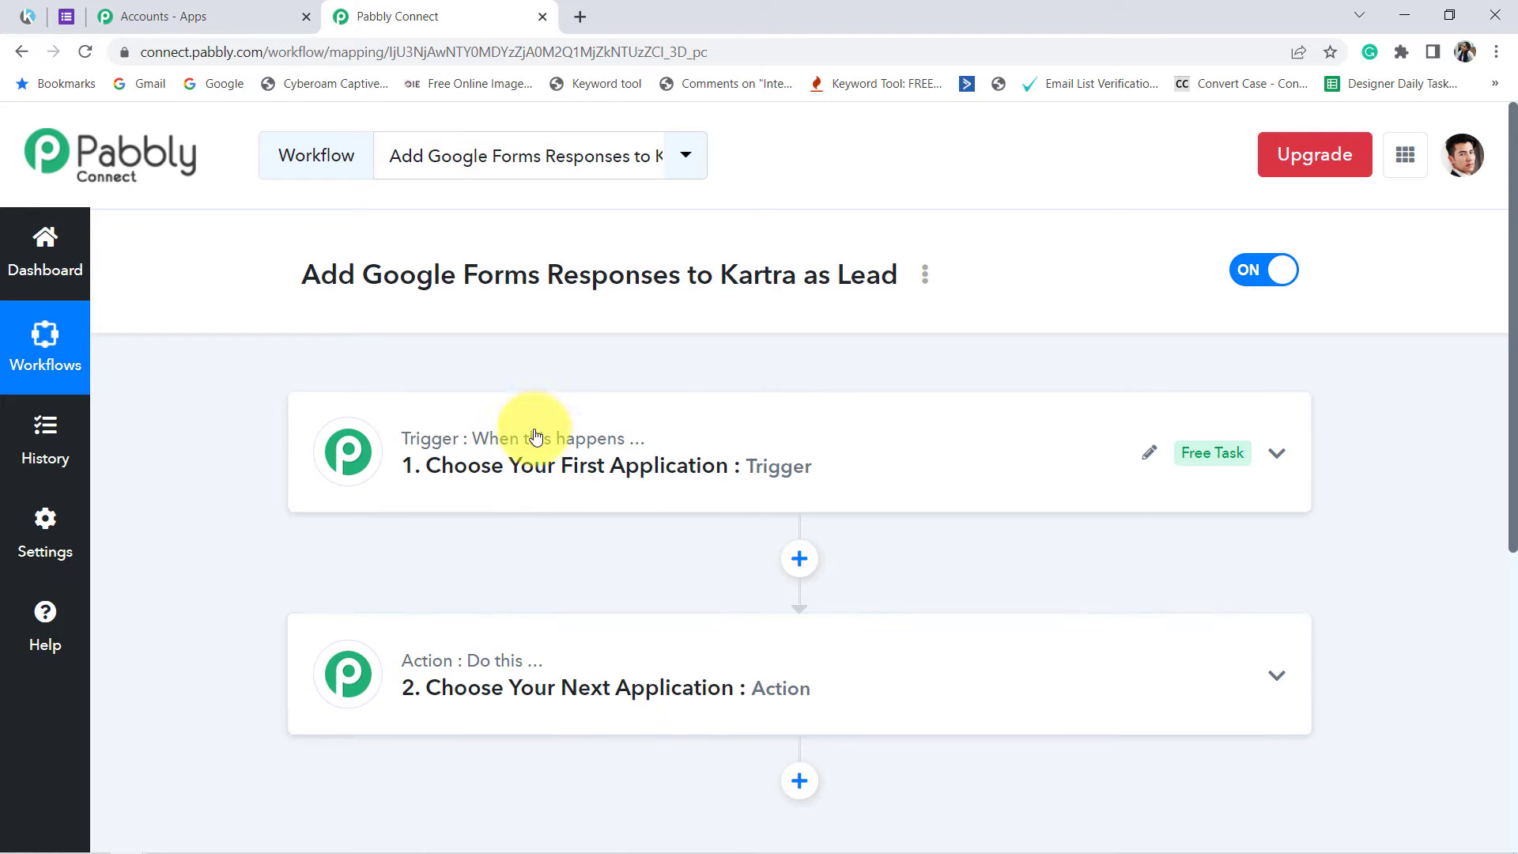
pyautogui.click(534, 473)
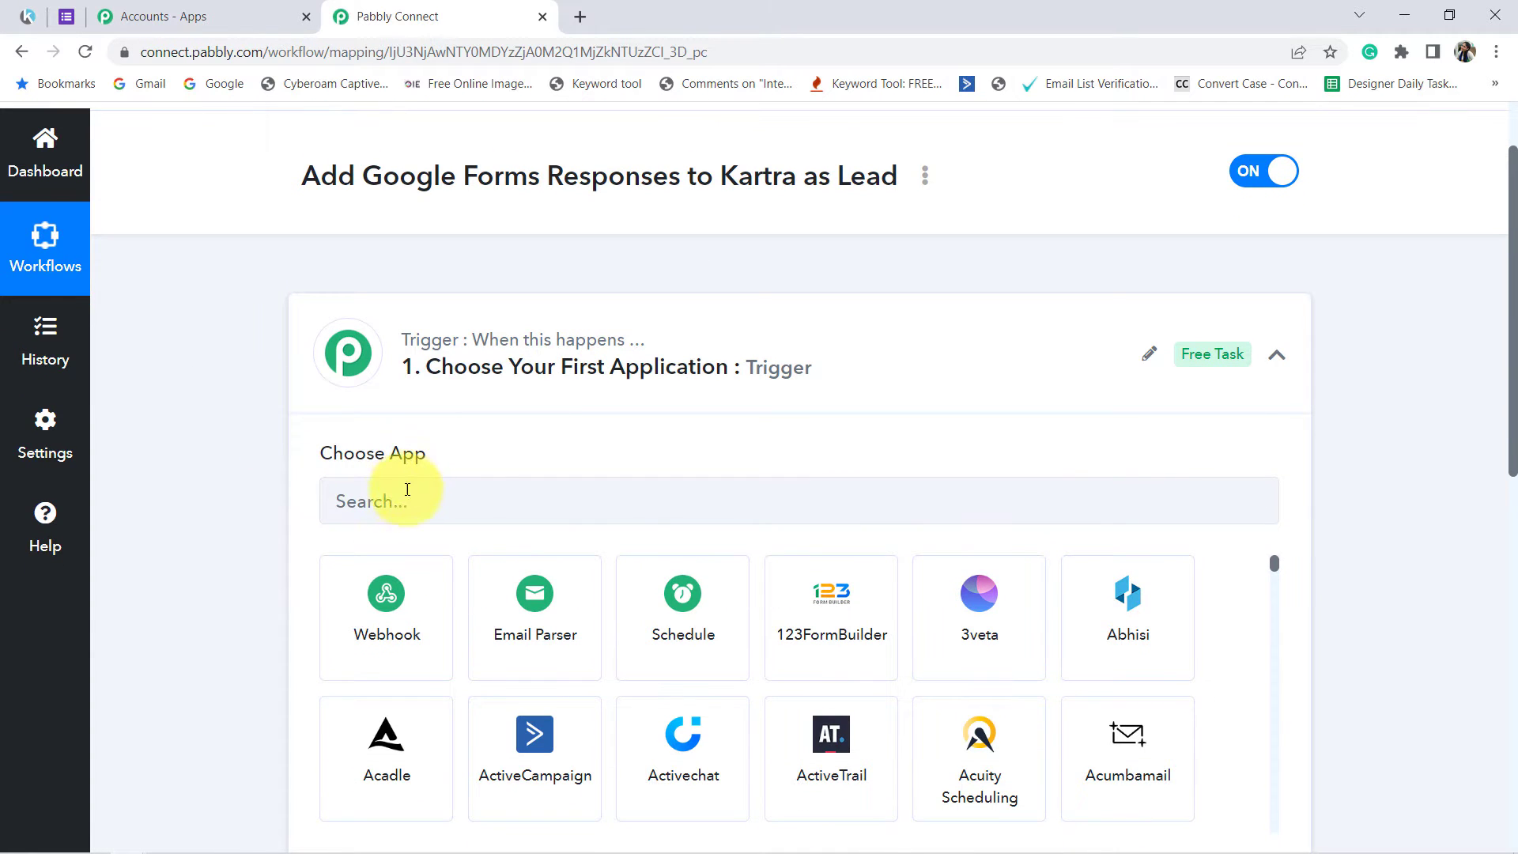
pyautogui.click(401, 494)
pyautogui.write('google for')
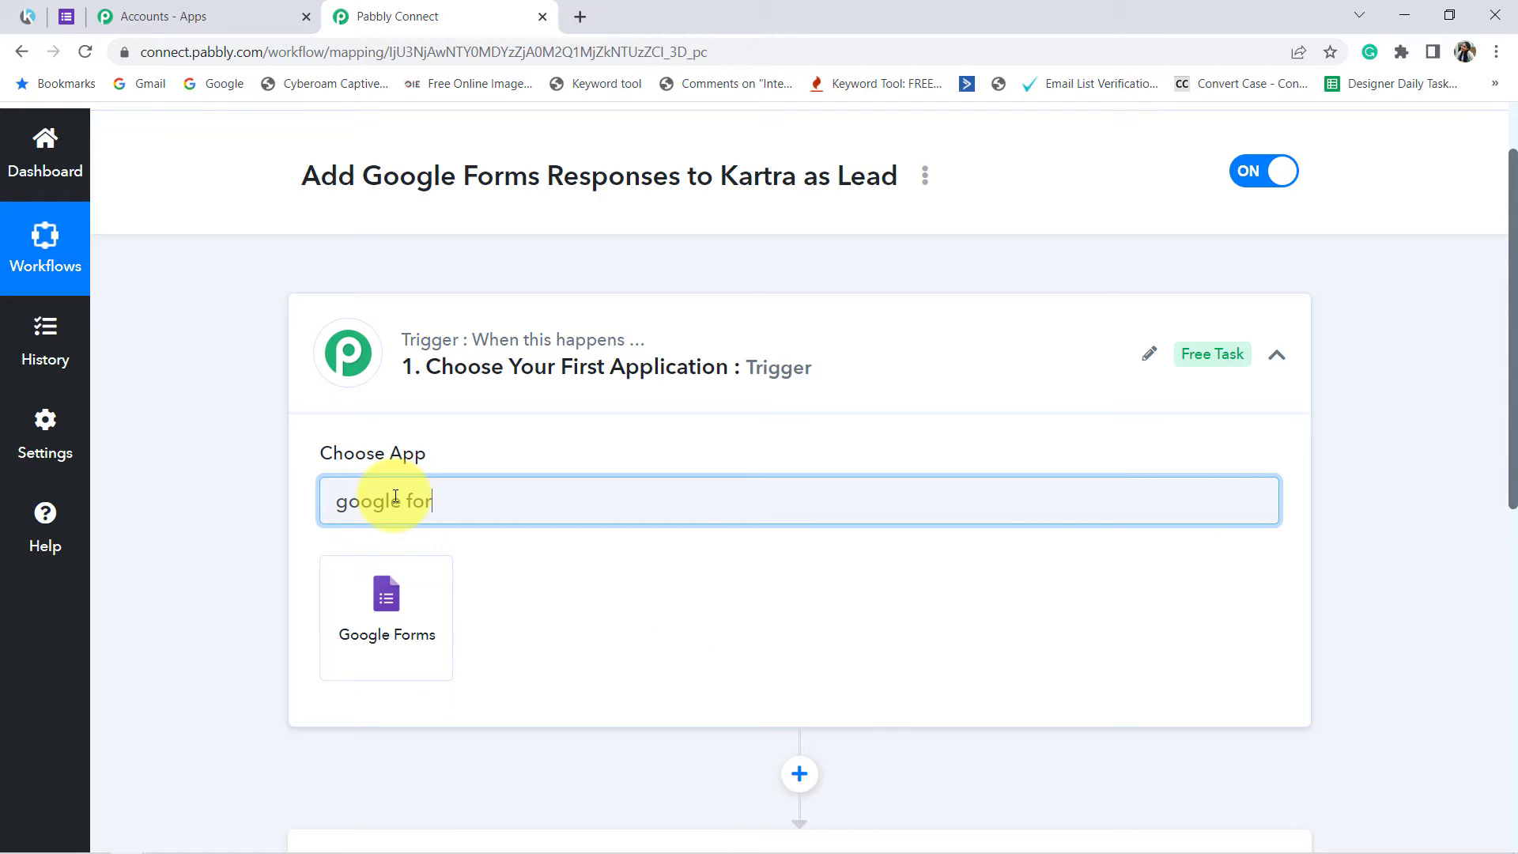
pyautogui.click(389, 594)
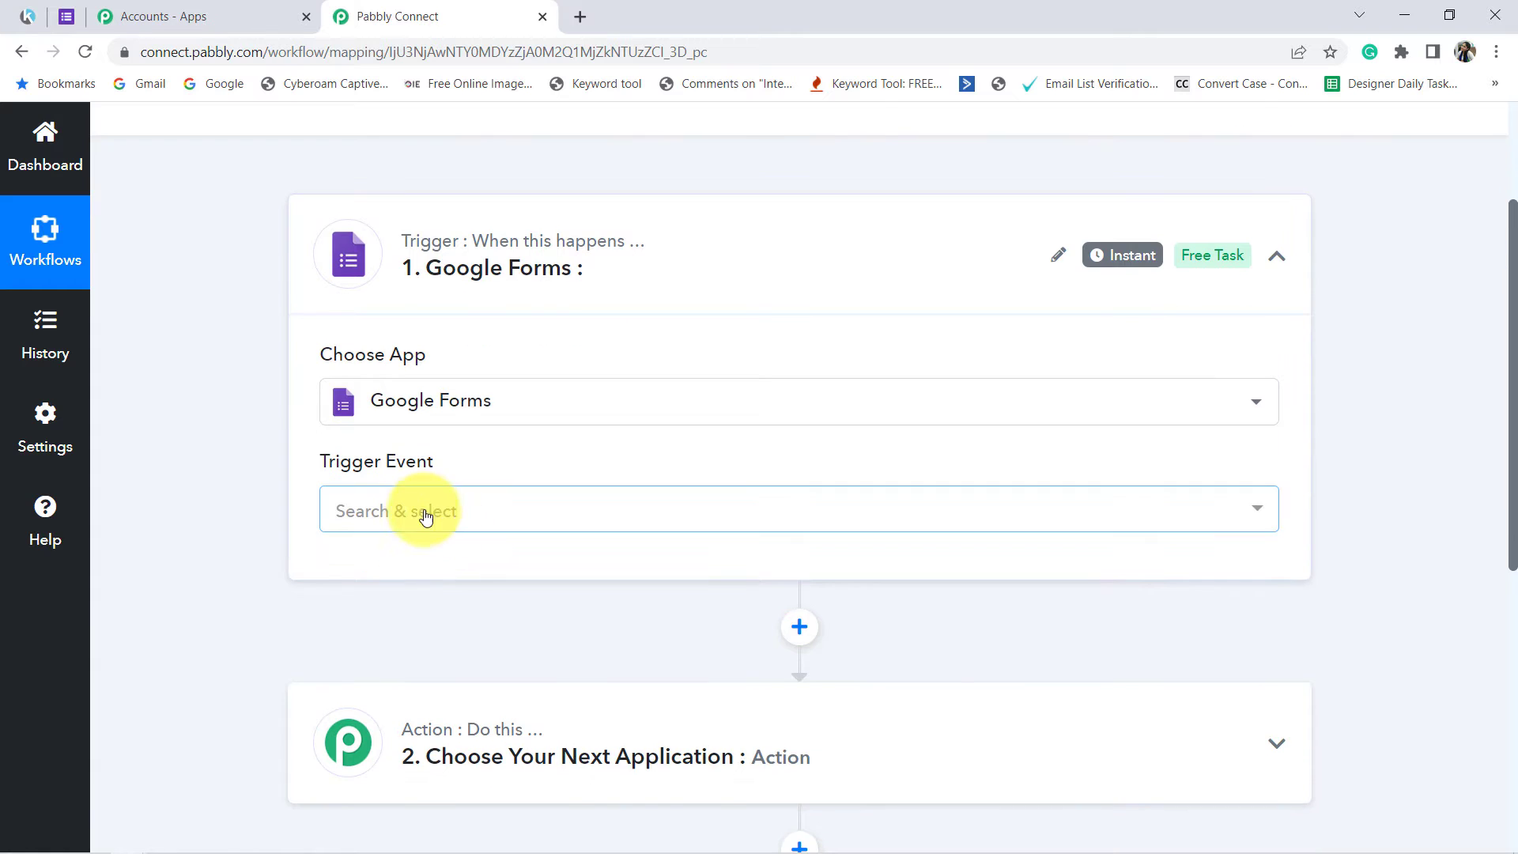
pyautogui.click(418, 510)
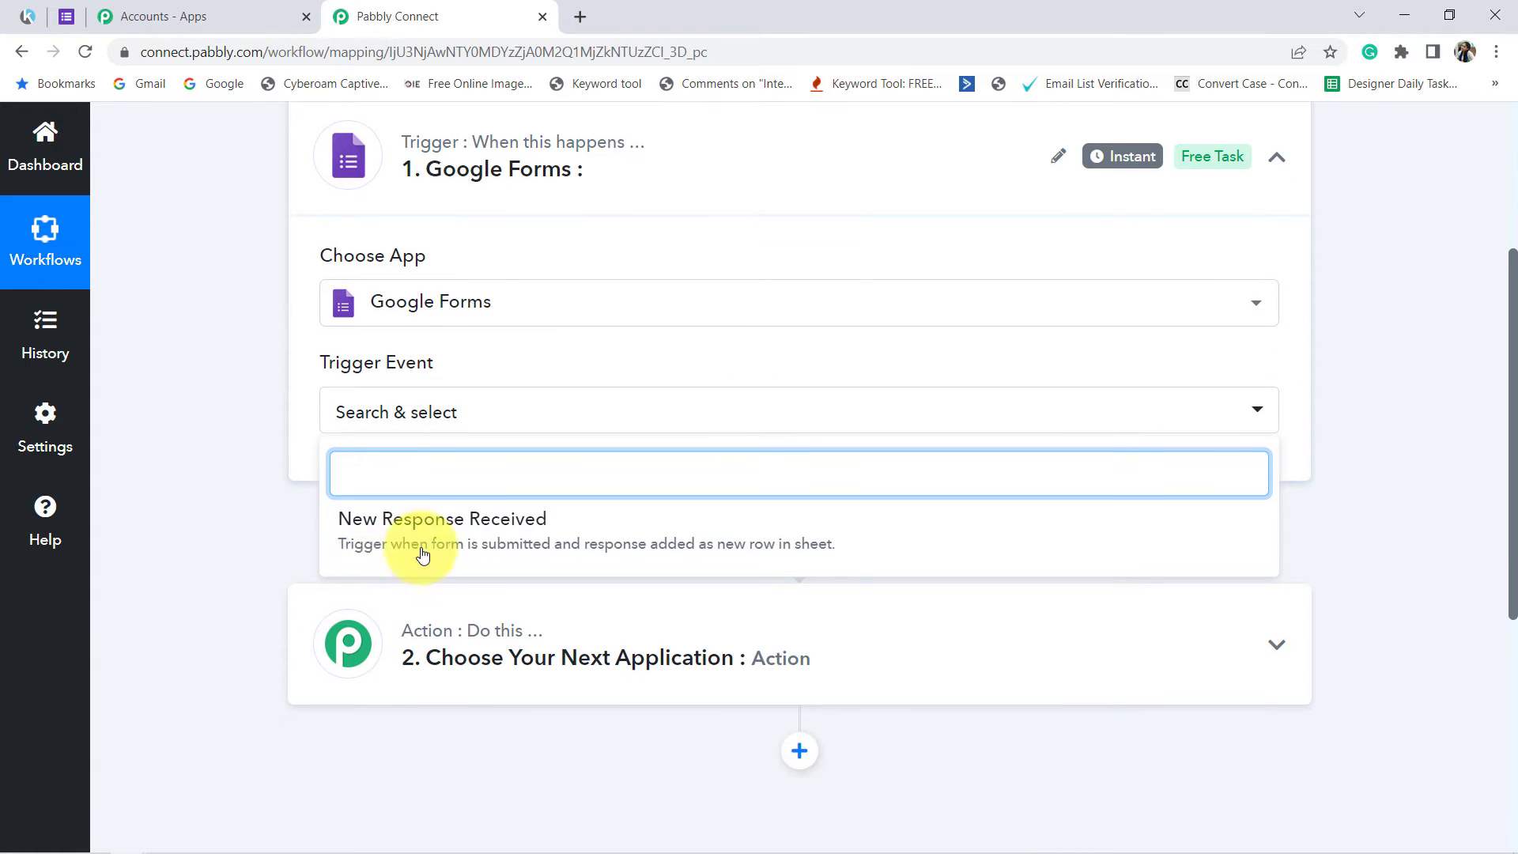
pyautogui.click(453, 526)
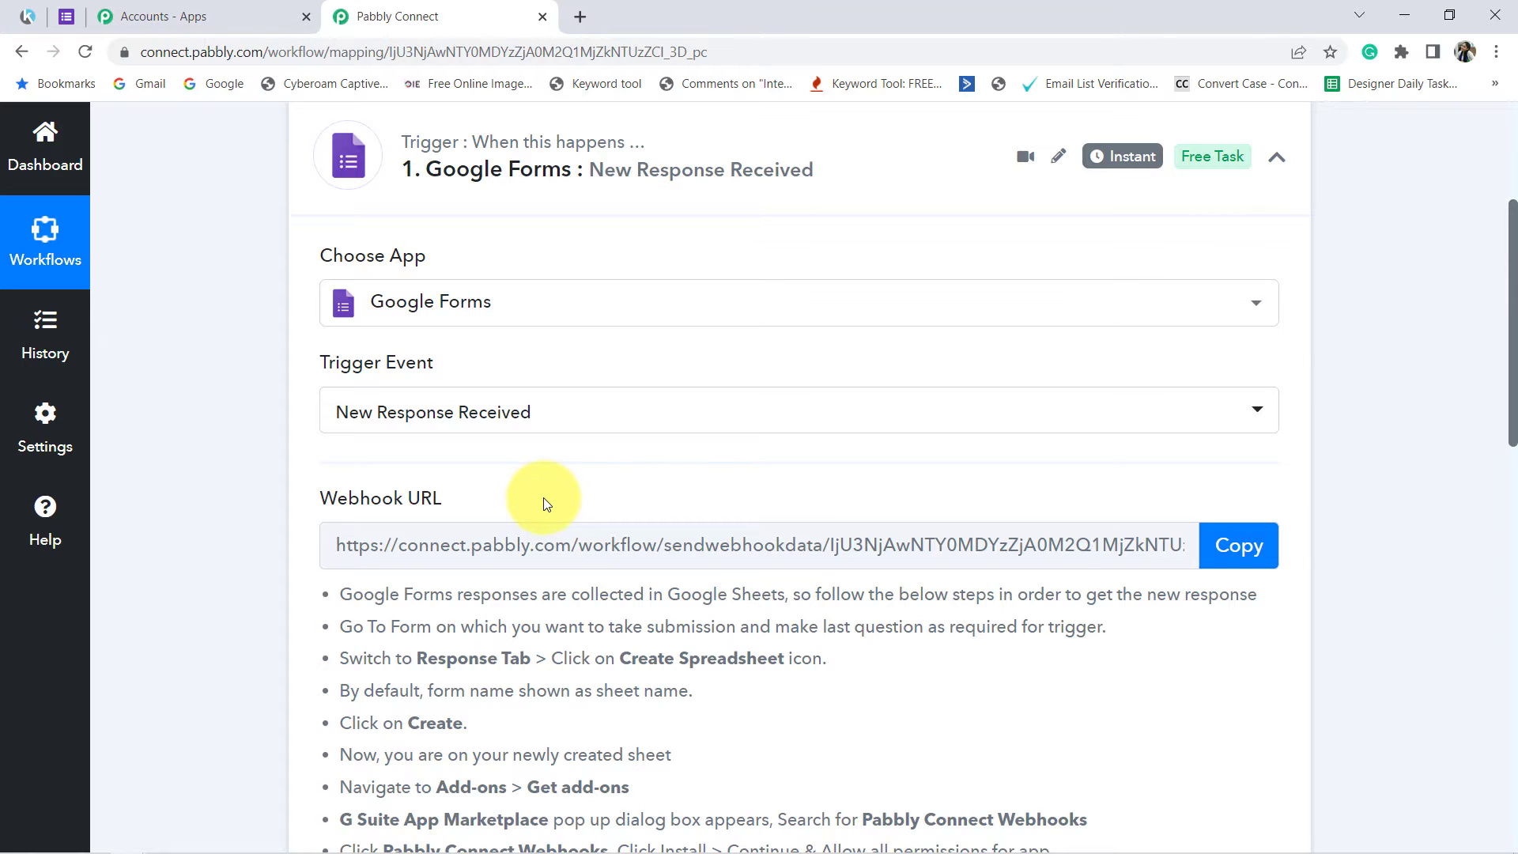
# Step: Examine the webhook URL and the setup instructions of the Google Forms trigger
pyautogui.scroll(-2, 543, 497)
pyautogui.moveTo(352, 304)
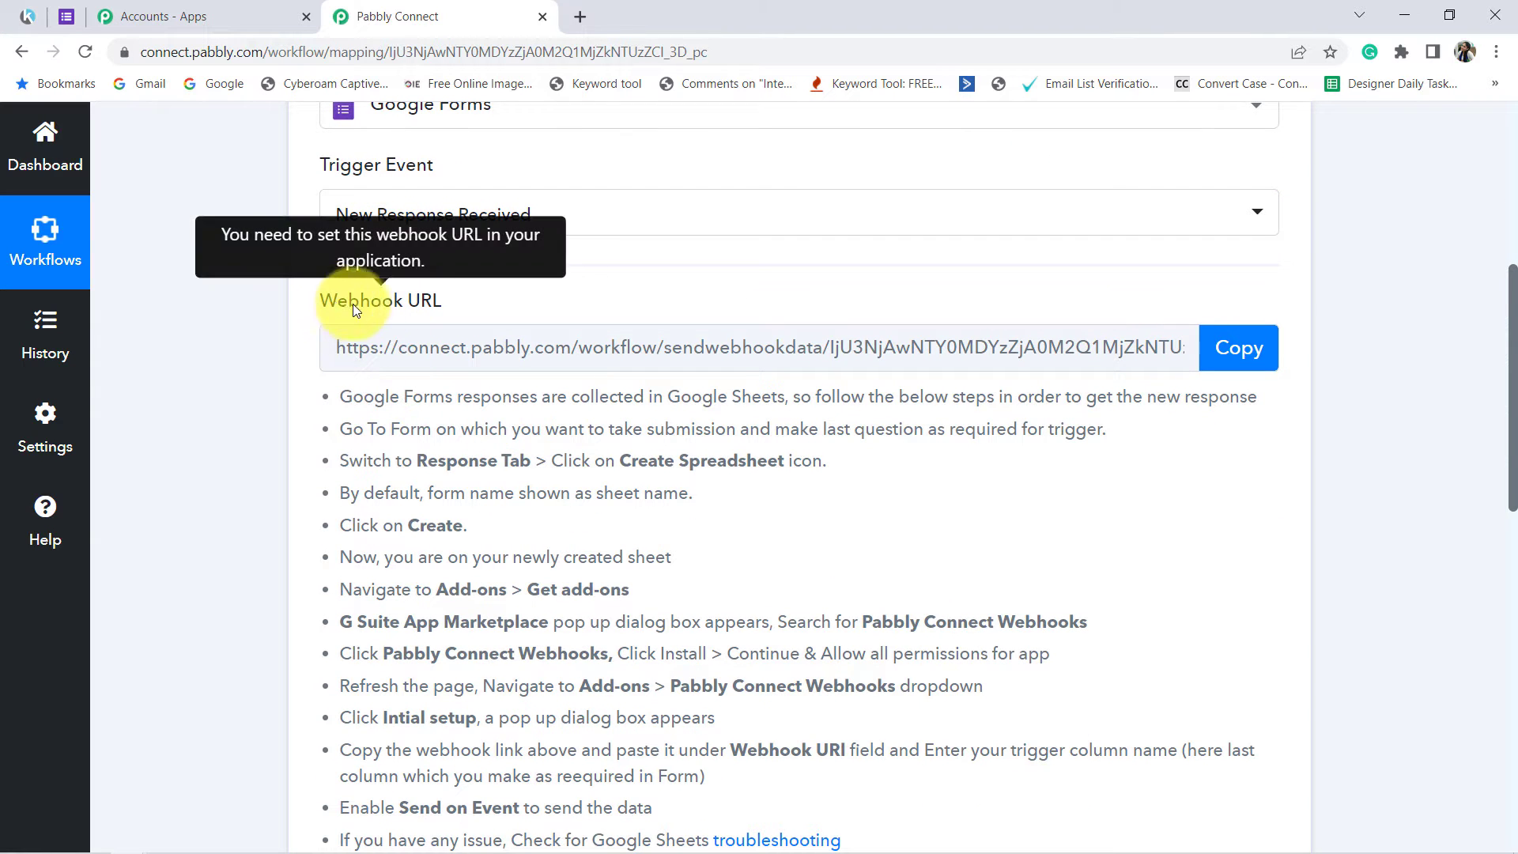
pyautogui.moveTo(352, 303); pyautogui.dragTo(443, 301)
pyautogui.moveTo(375, 396); pyautogui.dragTo(546, 538)
pyautogui.scroll(-3, 490, 475)
pyautogui.scroll(3, 617, 506)
pyautogui.click(652, 533)
pyautogui.scroll(6, 664, 522)
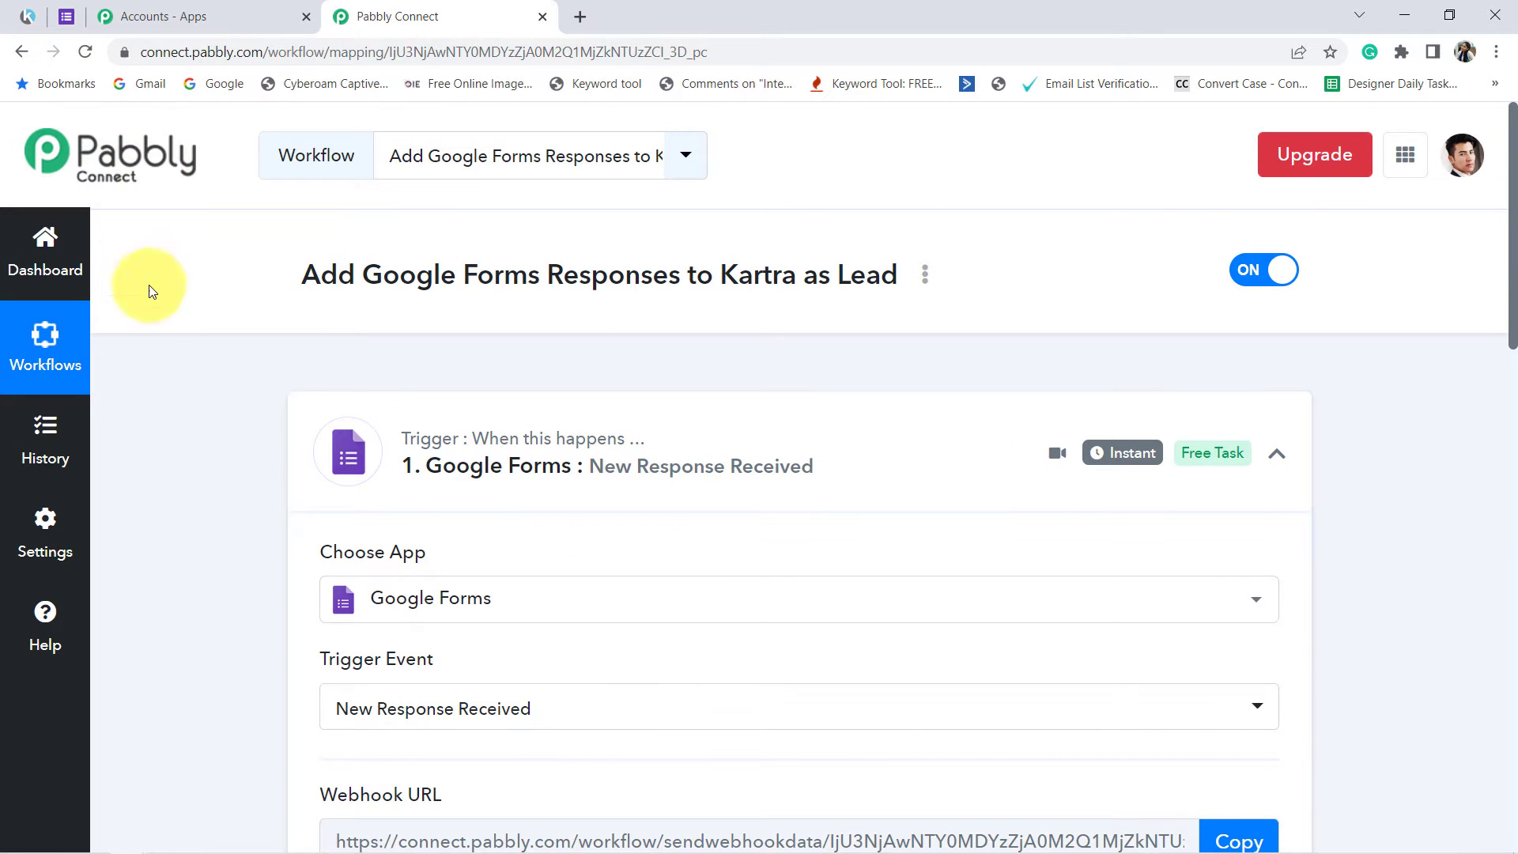
# Step: Copy the webhook URL of the Google Forms trigger
pyautogui.scroll(-3, 316, 372)
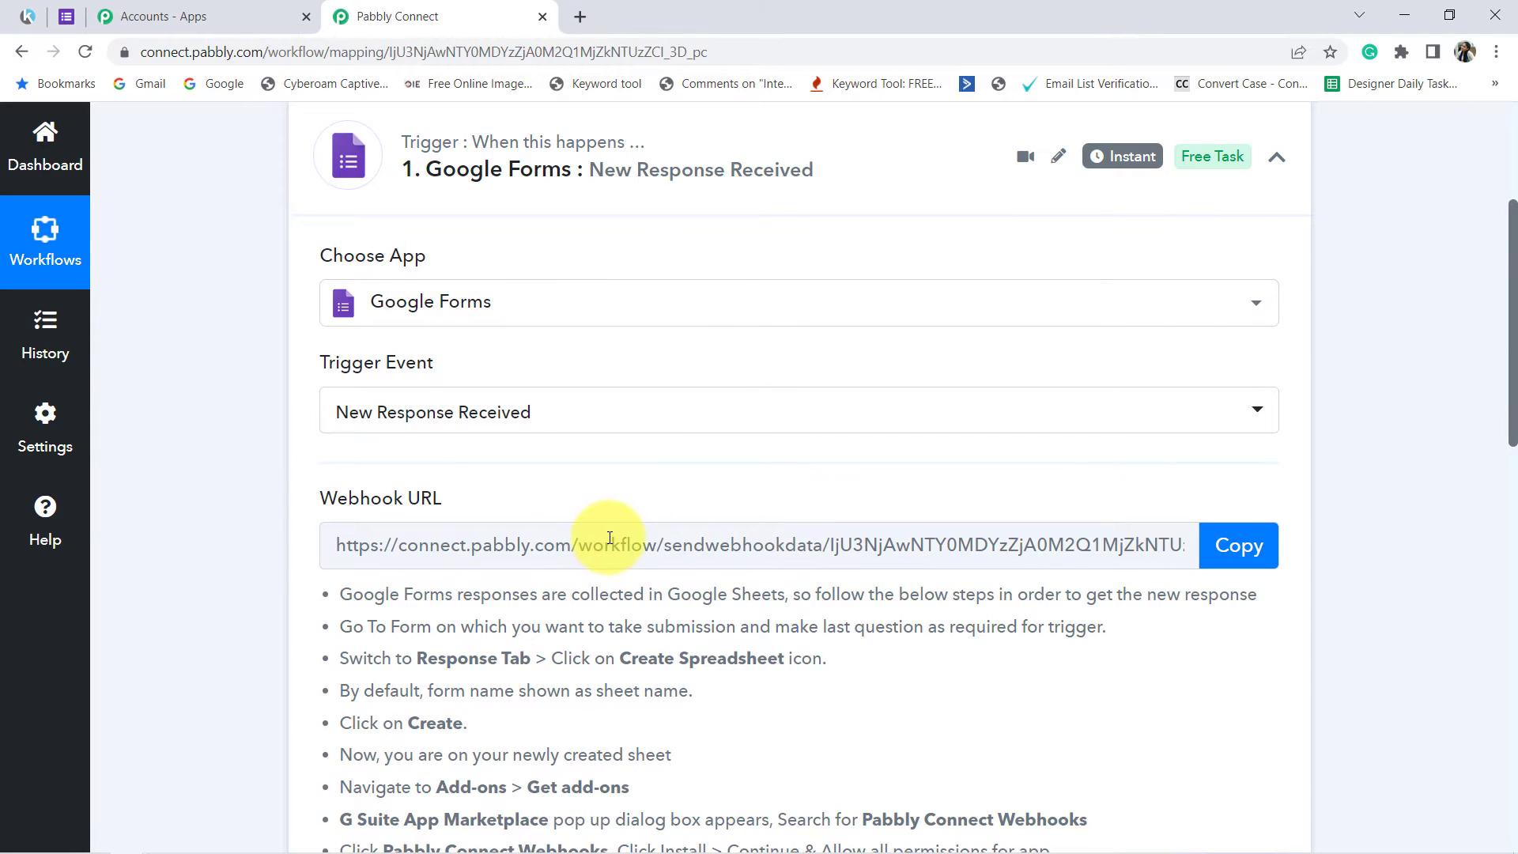
pyautogui.scroll(-2, 610, 539)
pyautogui.moveTo(385, 396); pyautogui.dragTo(440, 752)
pyautogui.click(874, 348)
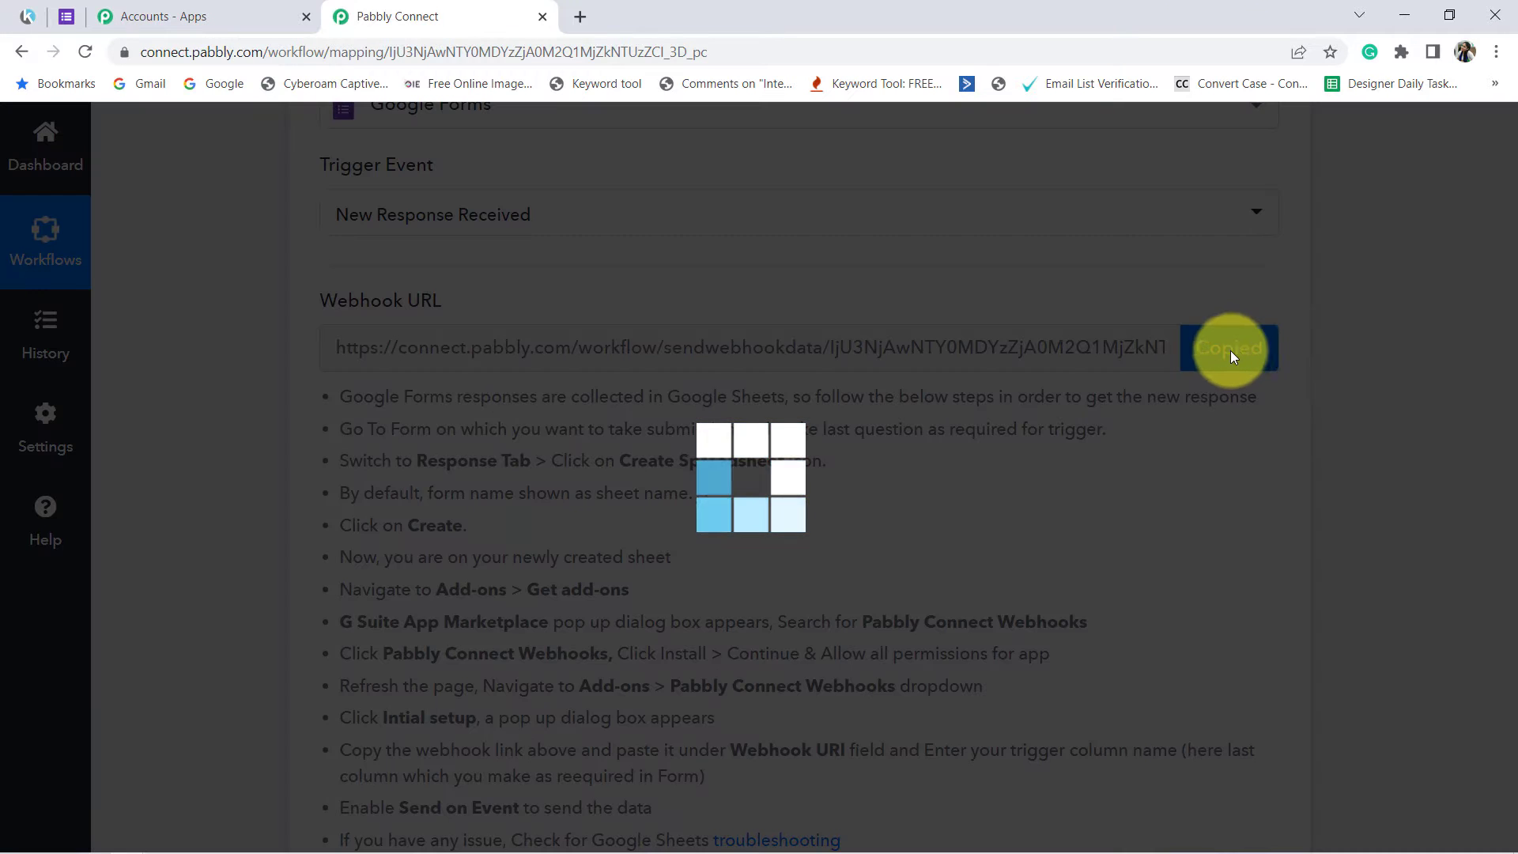
pyautogui.click(1232, 350)
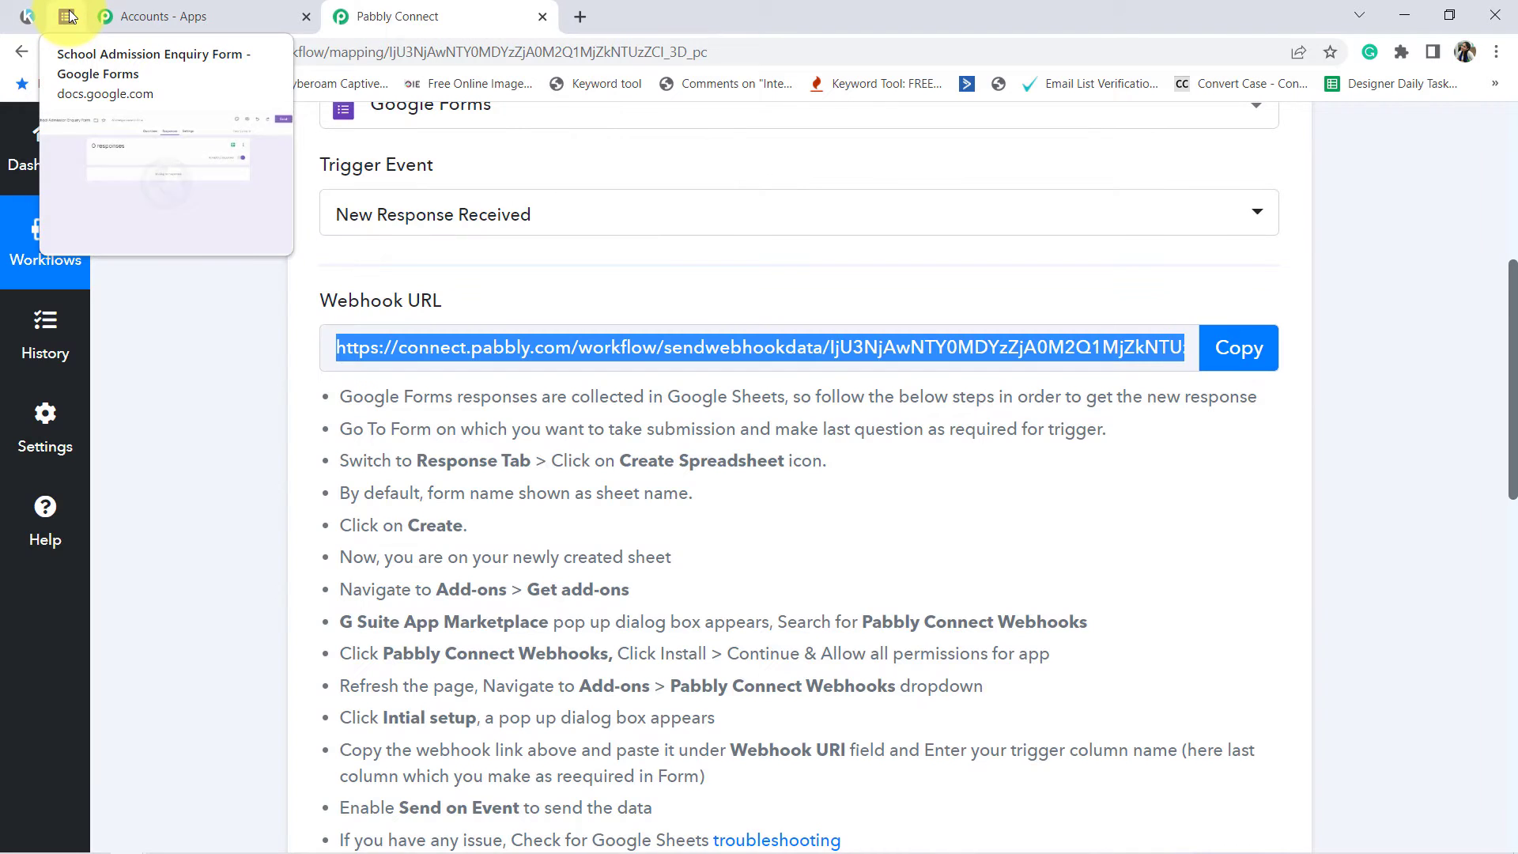
# Step: Switch to the School Admission Enquiry Form in Google Forms and preview its title and questions
pyautogui.click(70, 14)
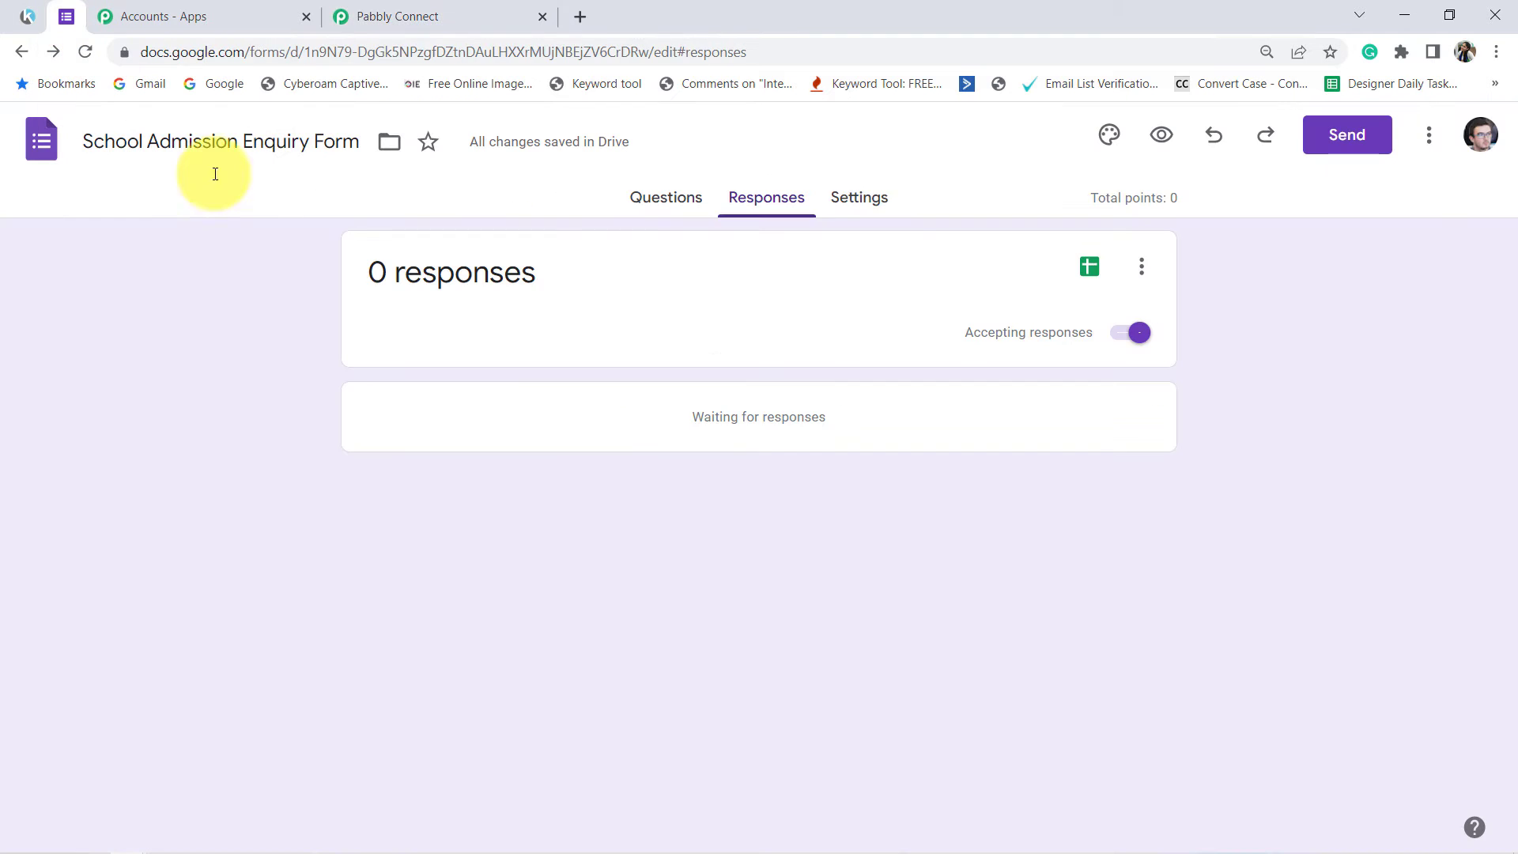
pyautogui.click(668, 213)
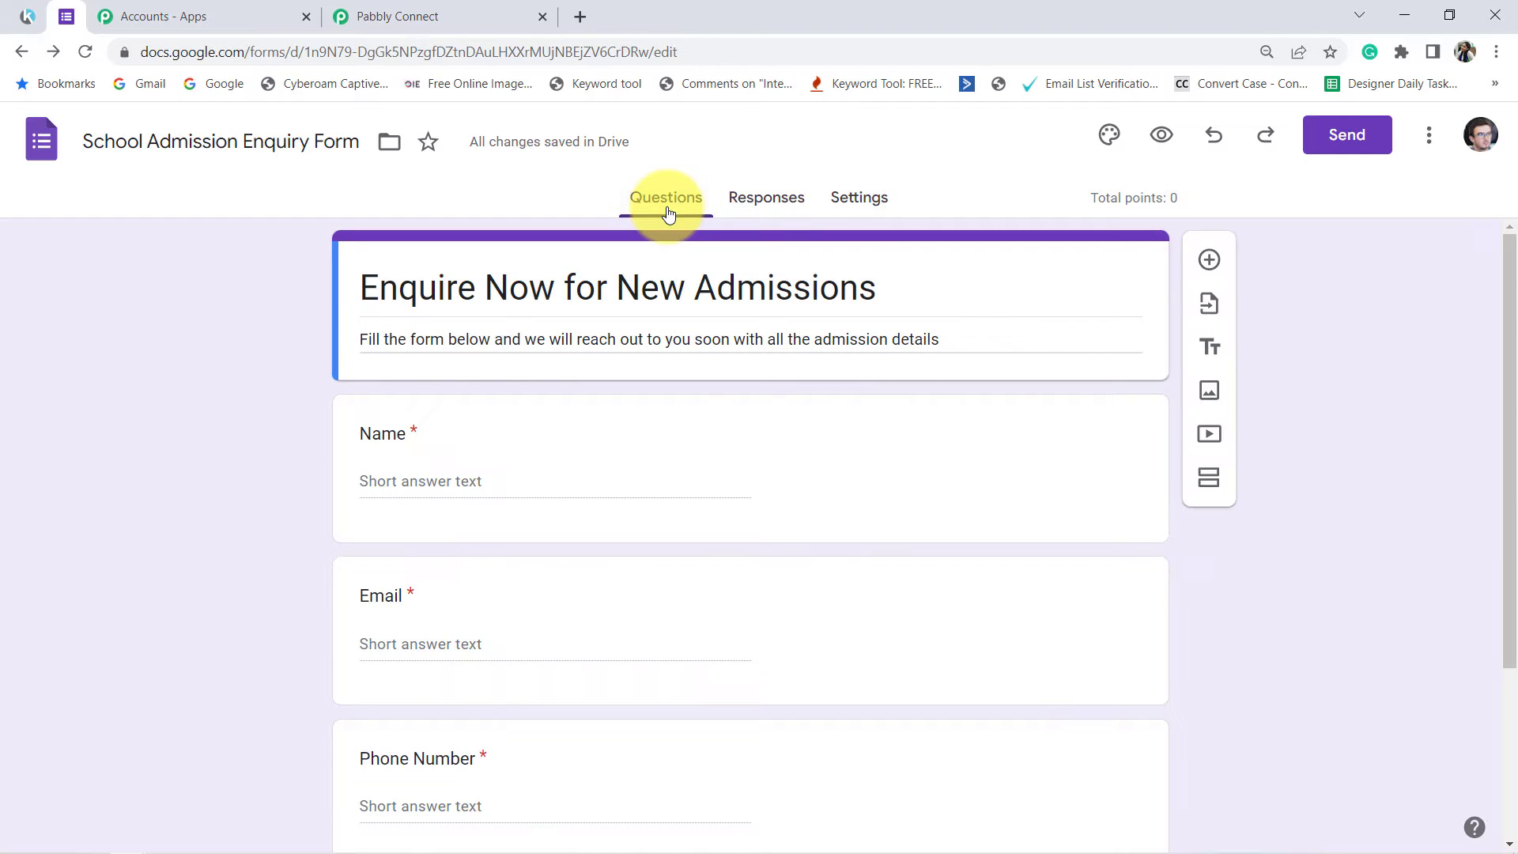
pyautogui.click(1161, 136)
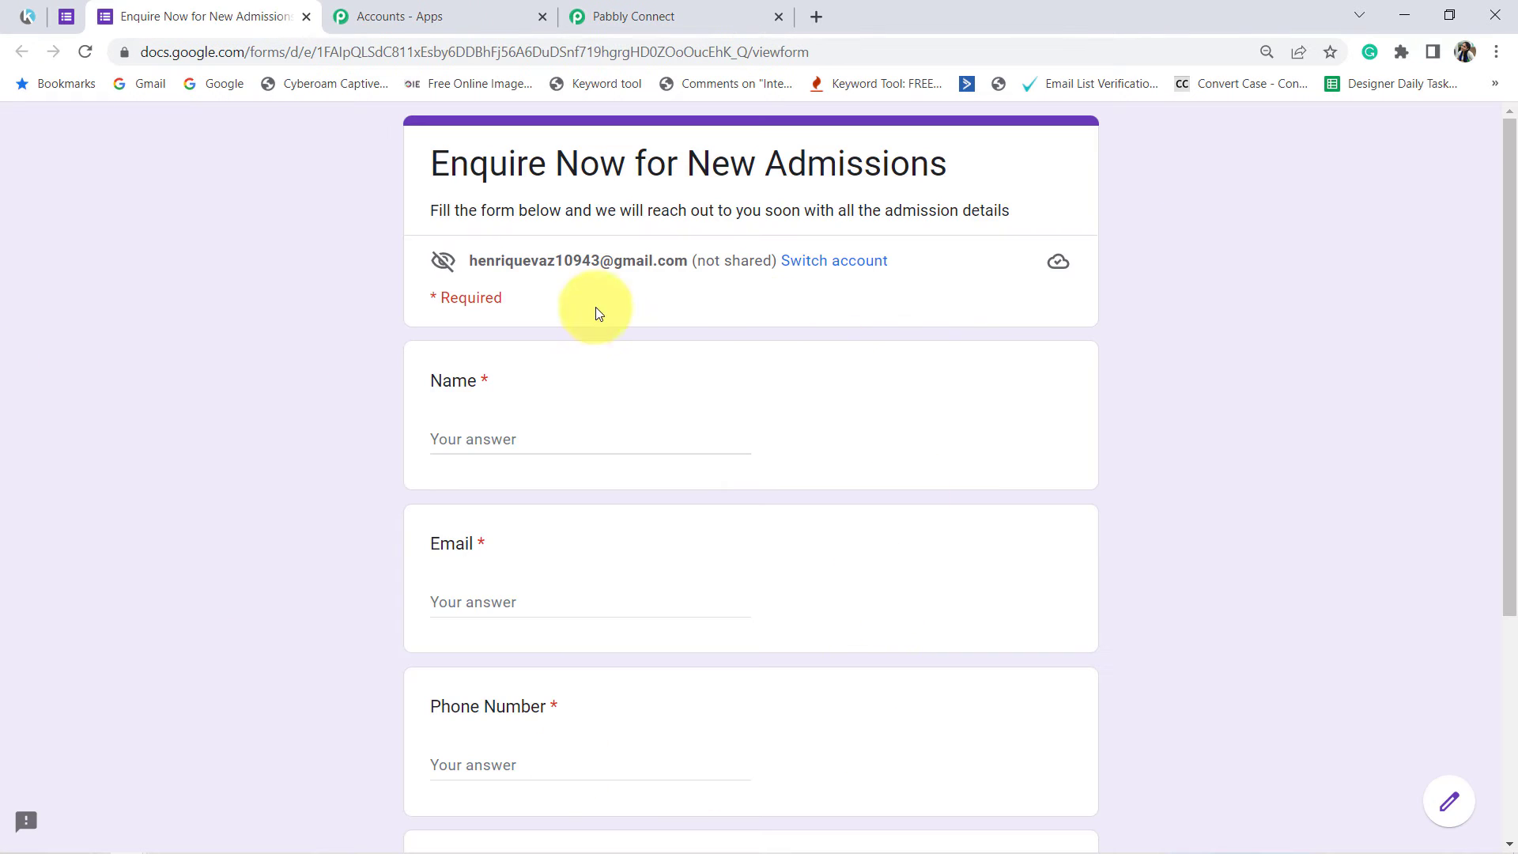
pyautogui.moveTo(447, 165); pyautogui.dragTo(905, 204)
pyautogui.scroll(-1, 779, 459)
pyautogui.scroll(-4, 711, 583)
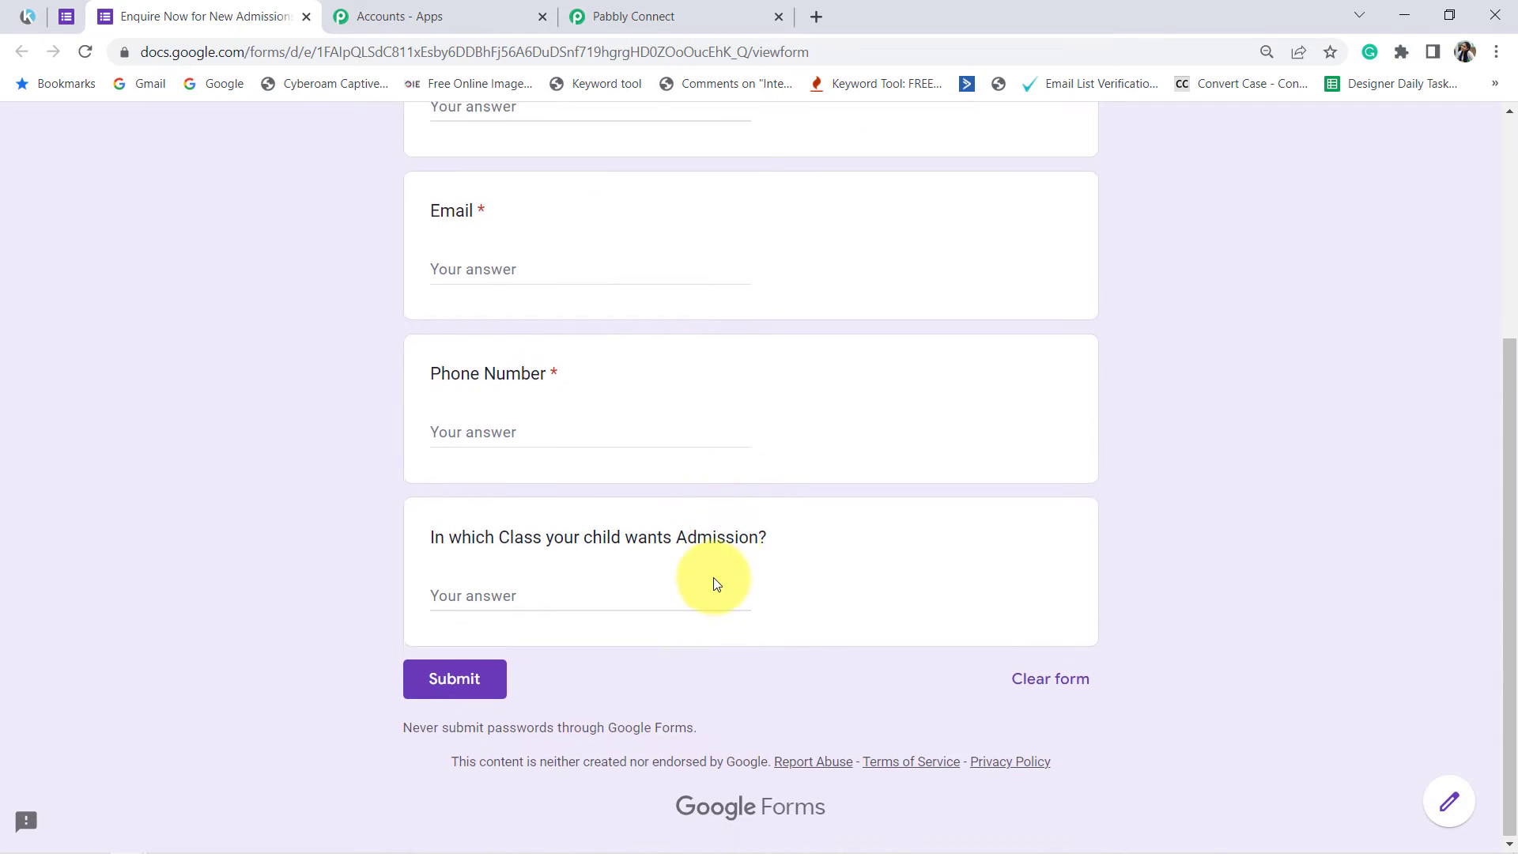
pyautogui.scroll(5, 719, 576)
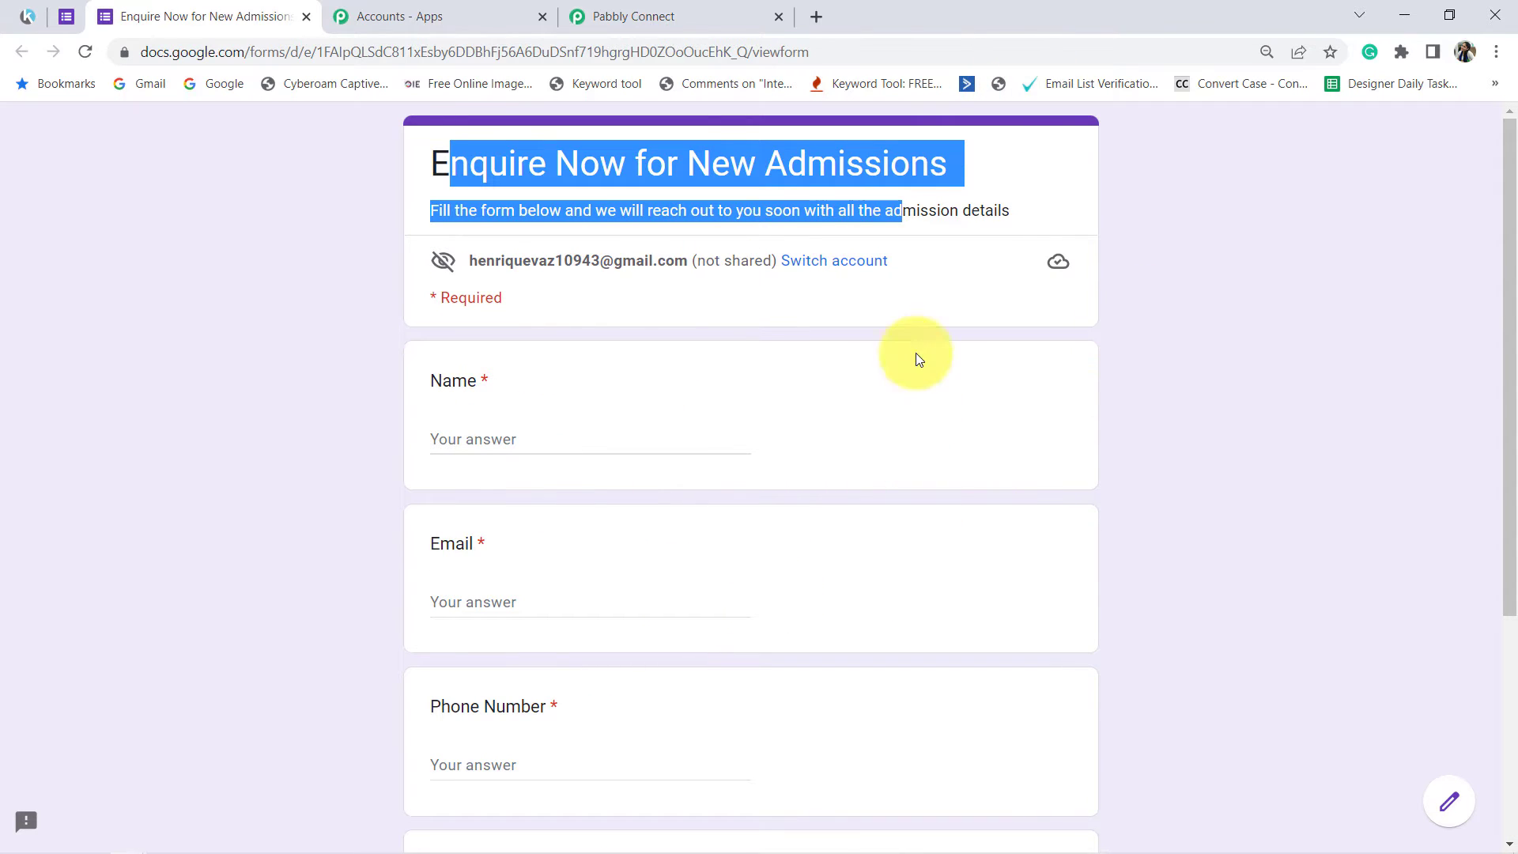
pyautogui.click(910, 160)
pyautogui.moveTo(792, 167); pyautogui.dragTo(949, 163)
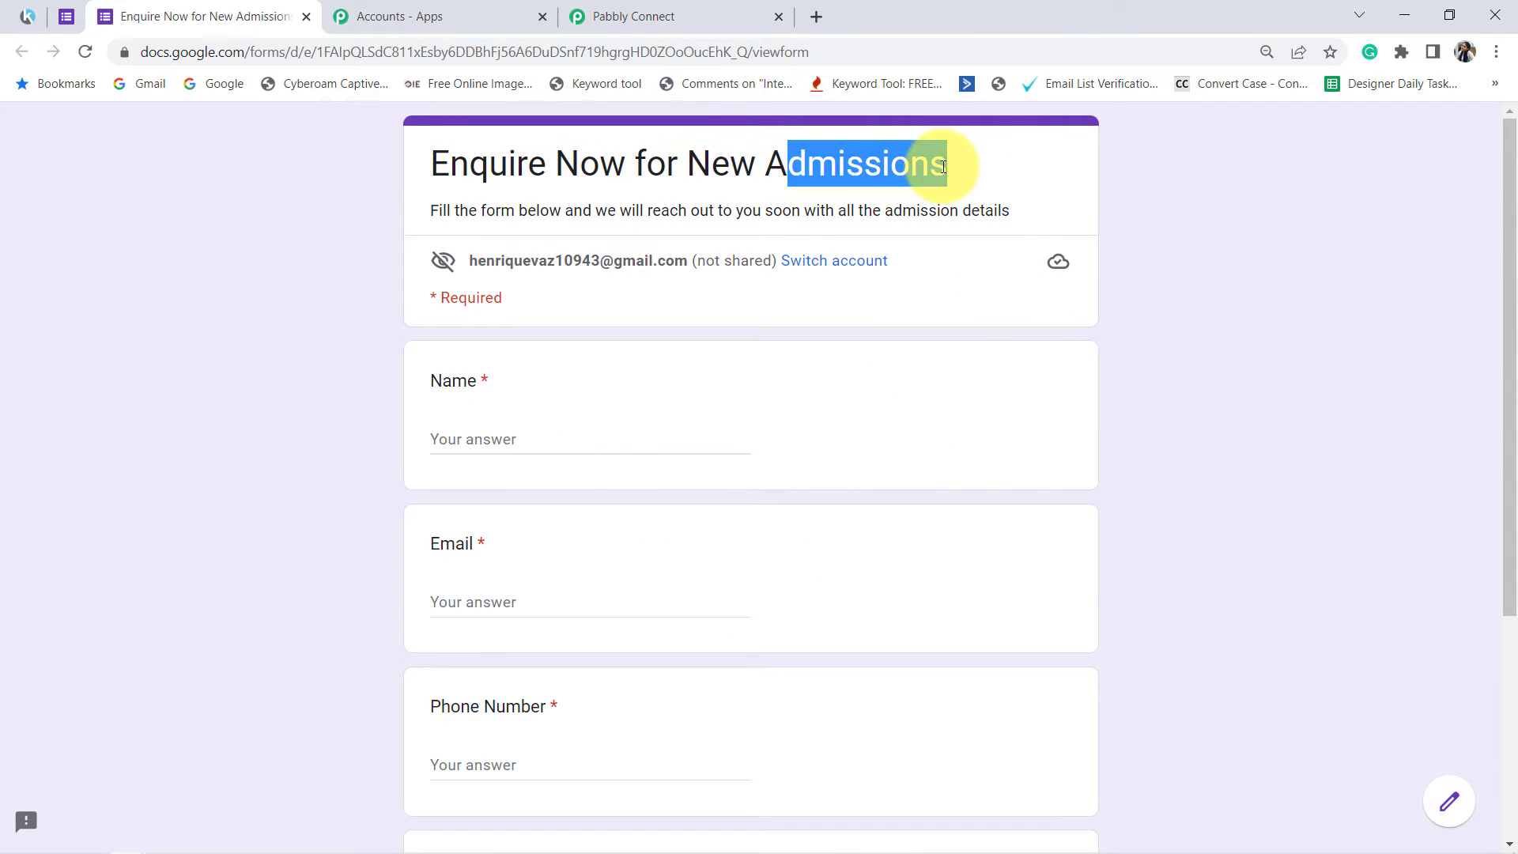
pyautogui.click(834, 162)
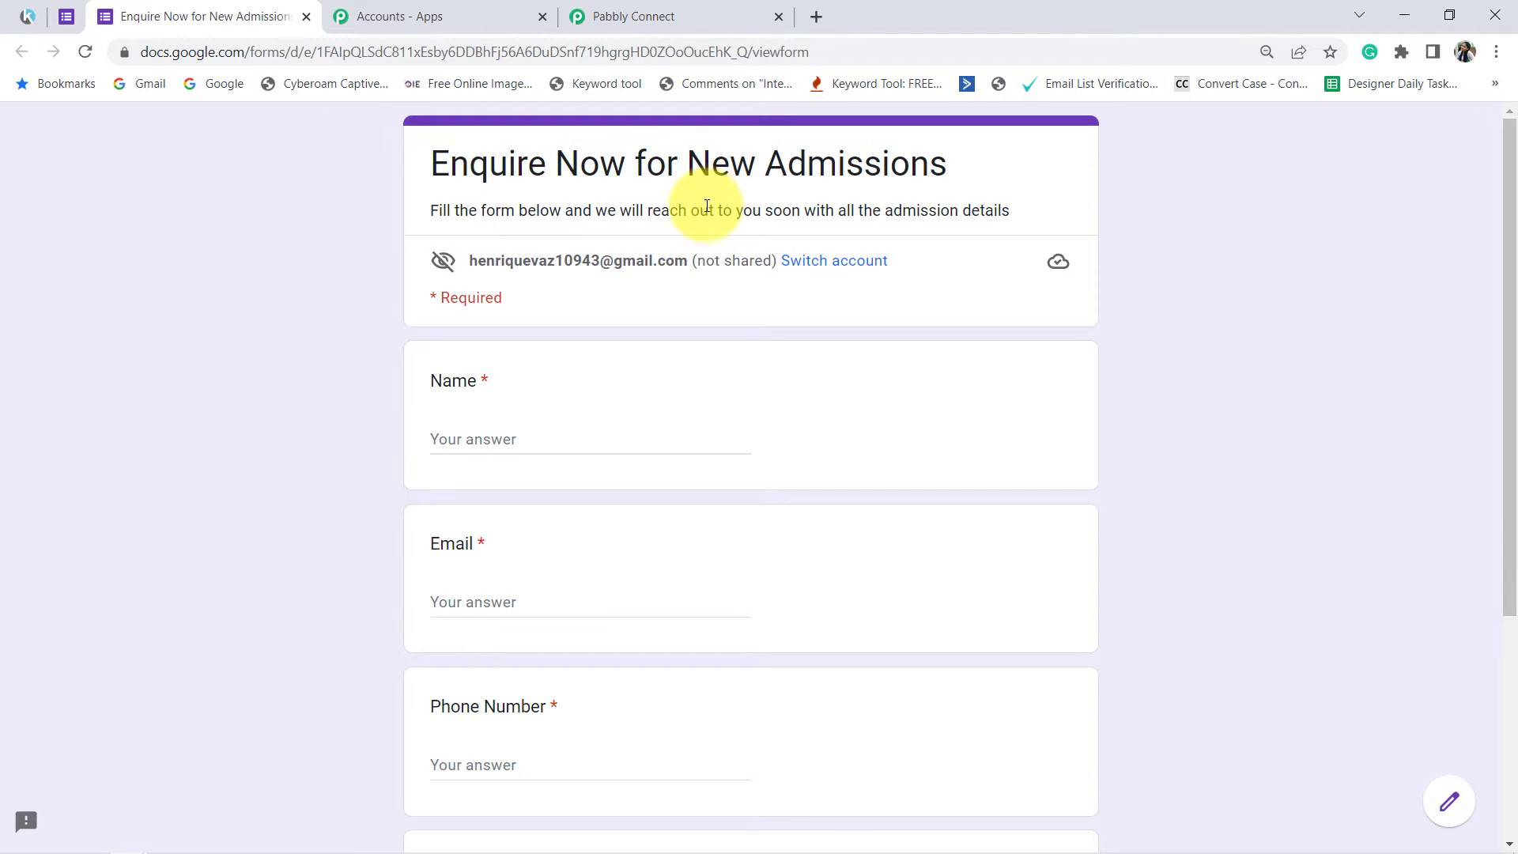
# Step: Return to the form editor and open the form's responses in a linked Google Sheets spreadsheet
pyautogui.click(66, 17)
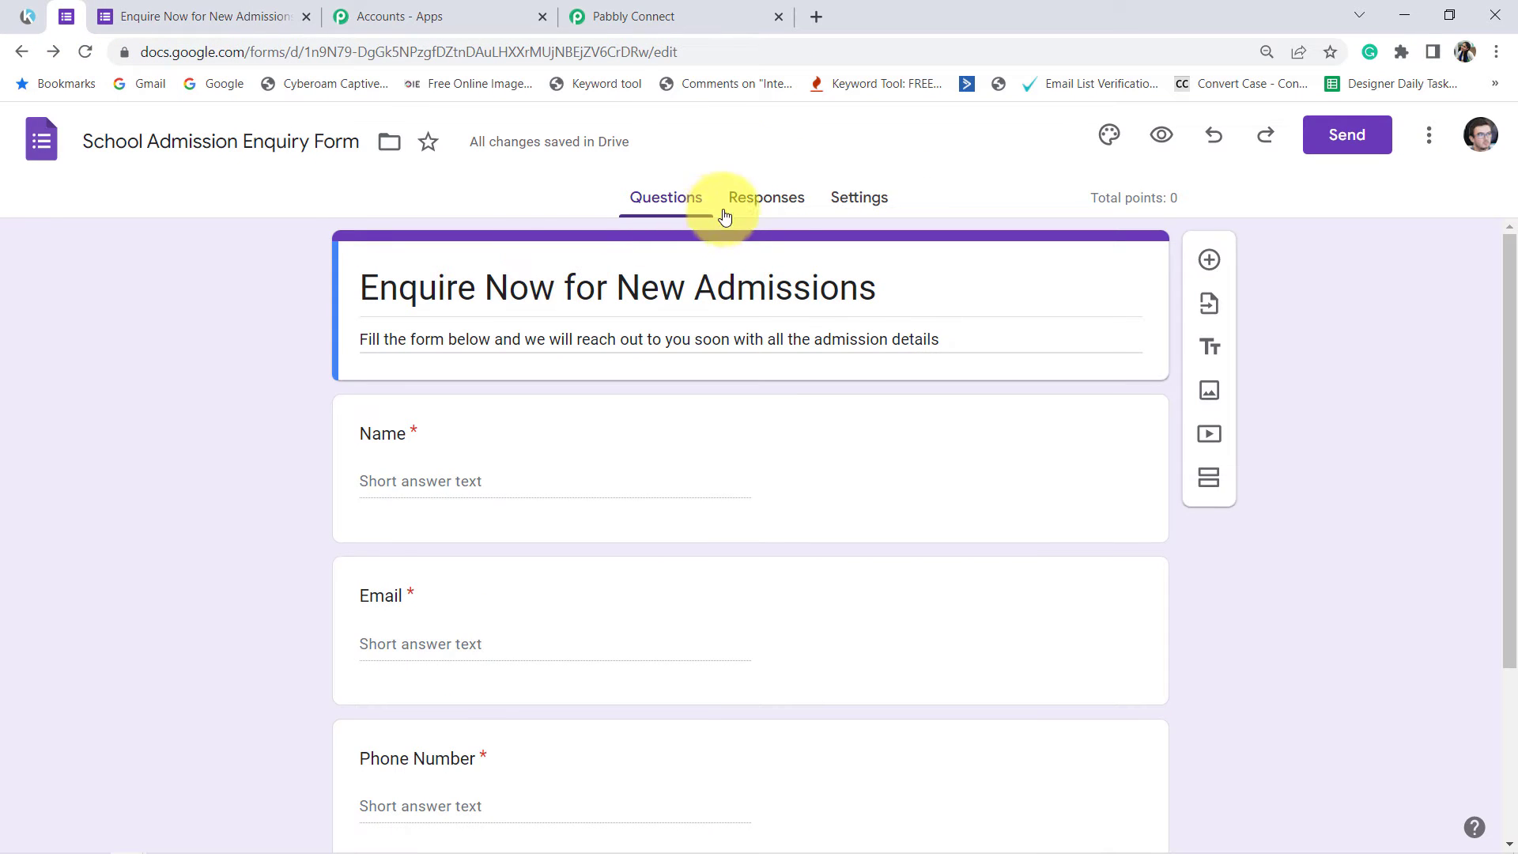
pyautogui.click(751, 205)
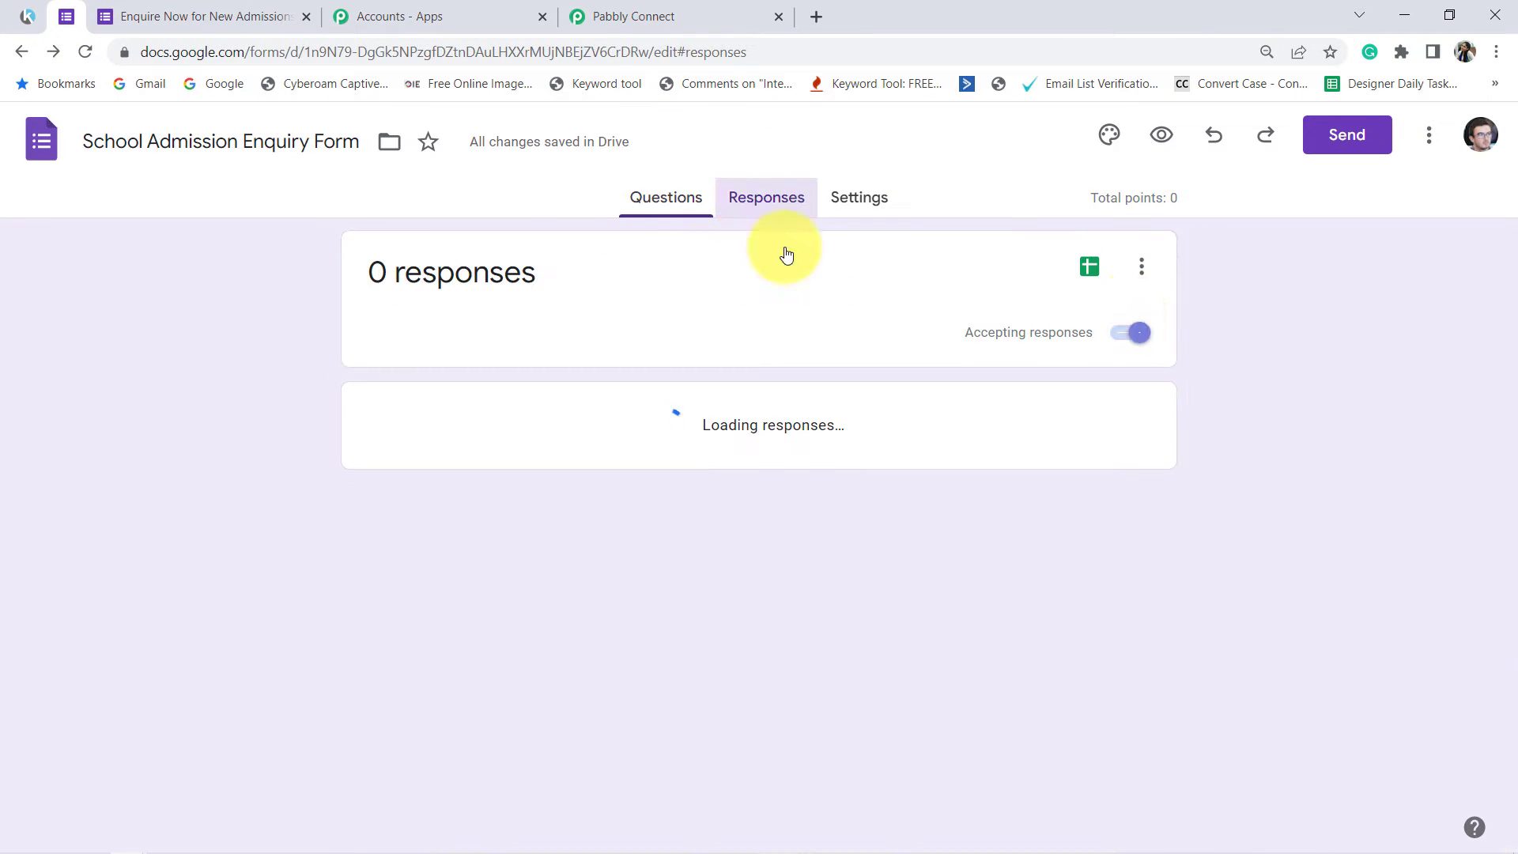
pyautogui.click(1089, 269)
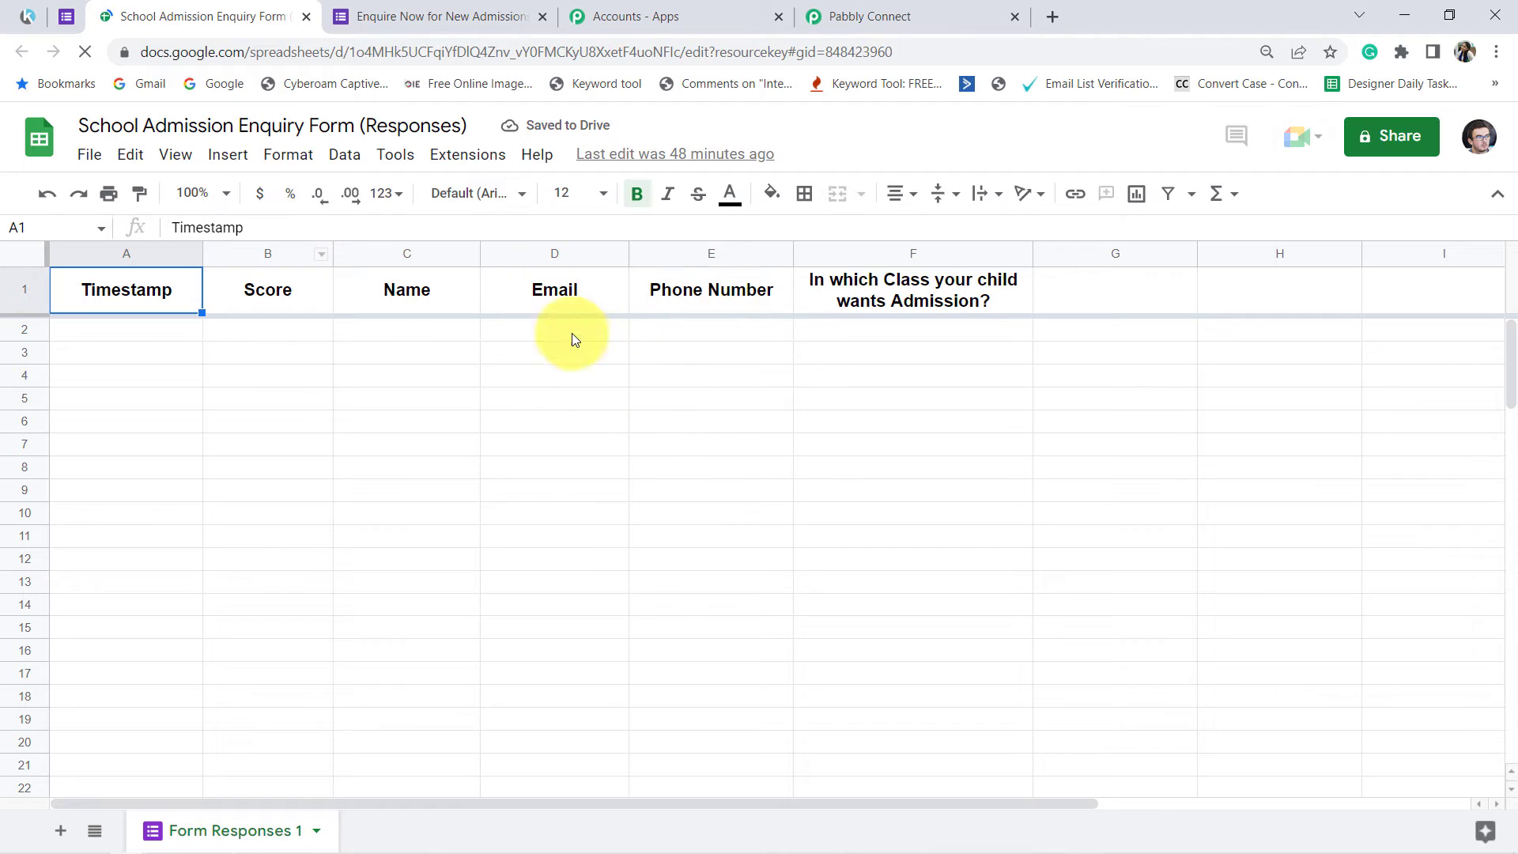
# Step: Look up the Pabbly Connect Webhooks add-on in the Google Workspace Marketplace, check its installation status, and close the marketplace
pyautogui.click(463, 167)
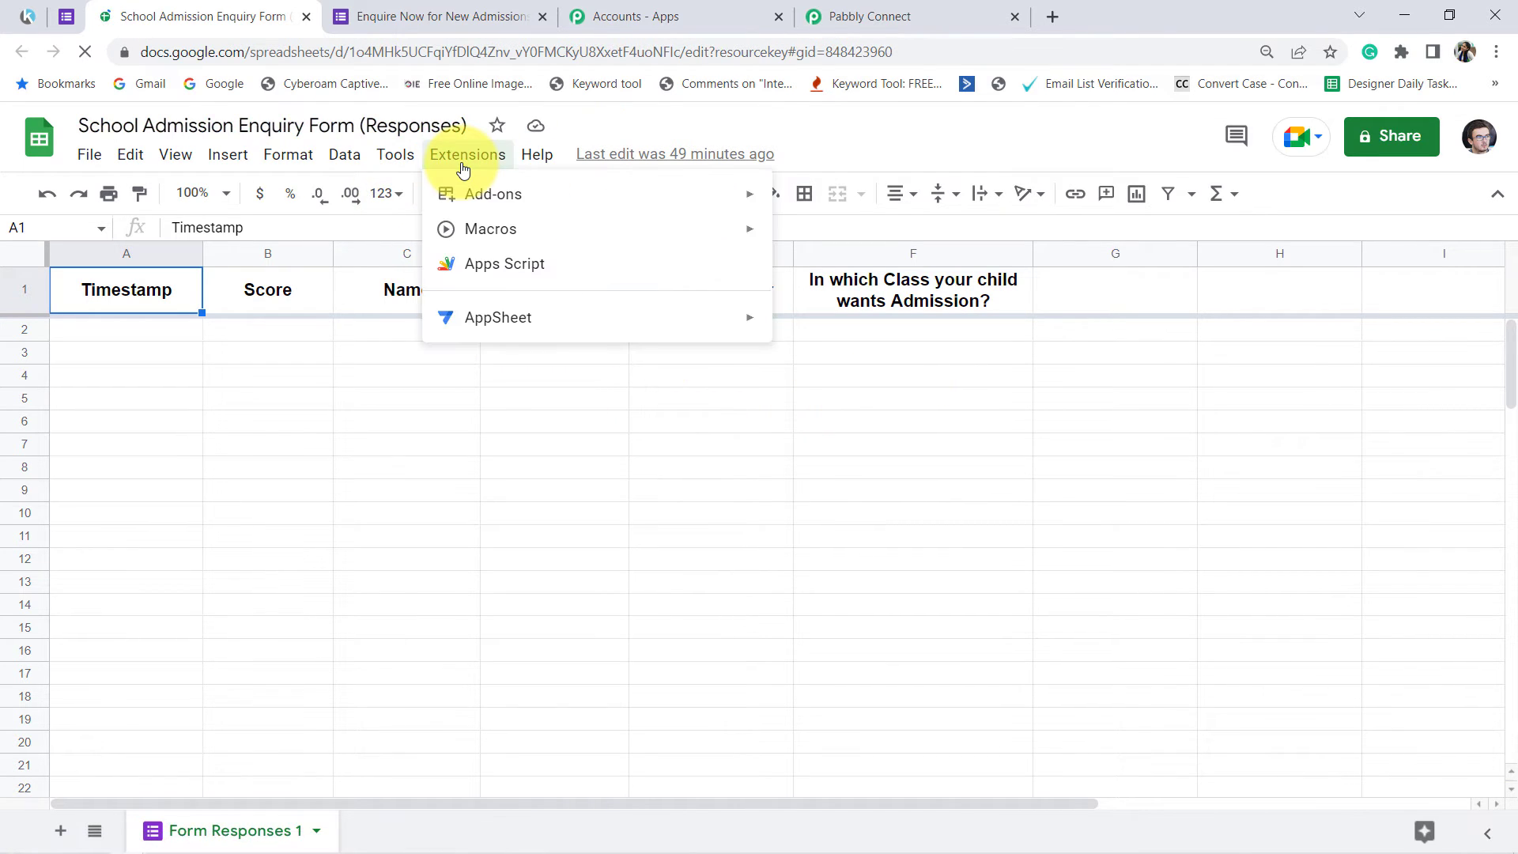
pyautogui.moveTo(620, 203)
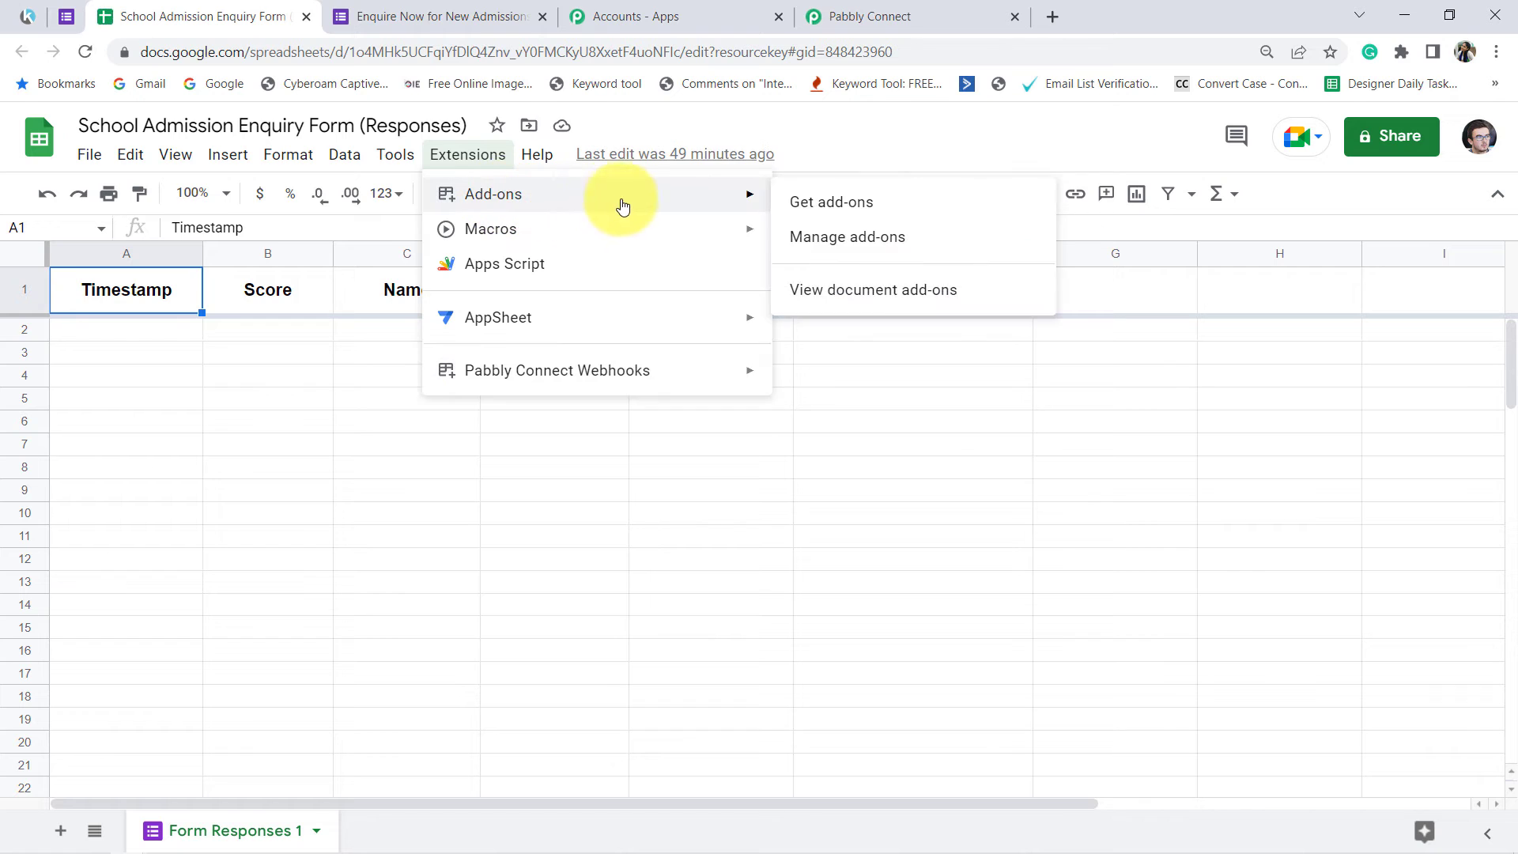
pyautogui.click(827, 205)
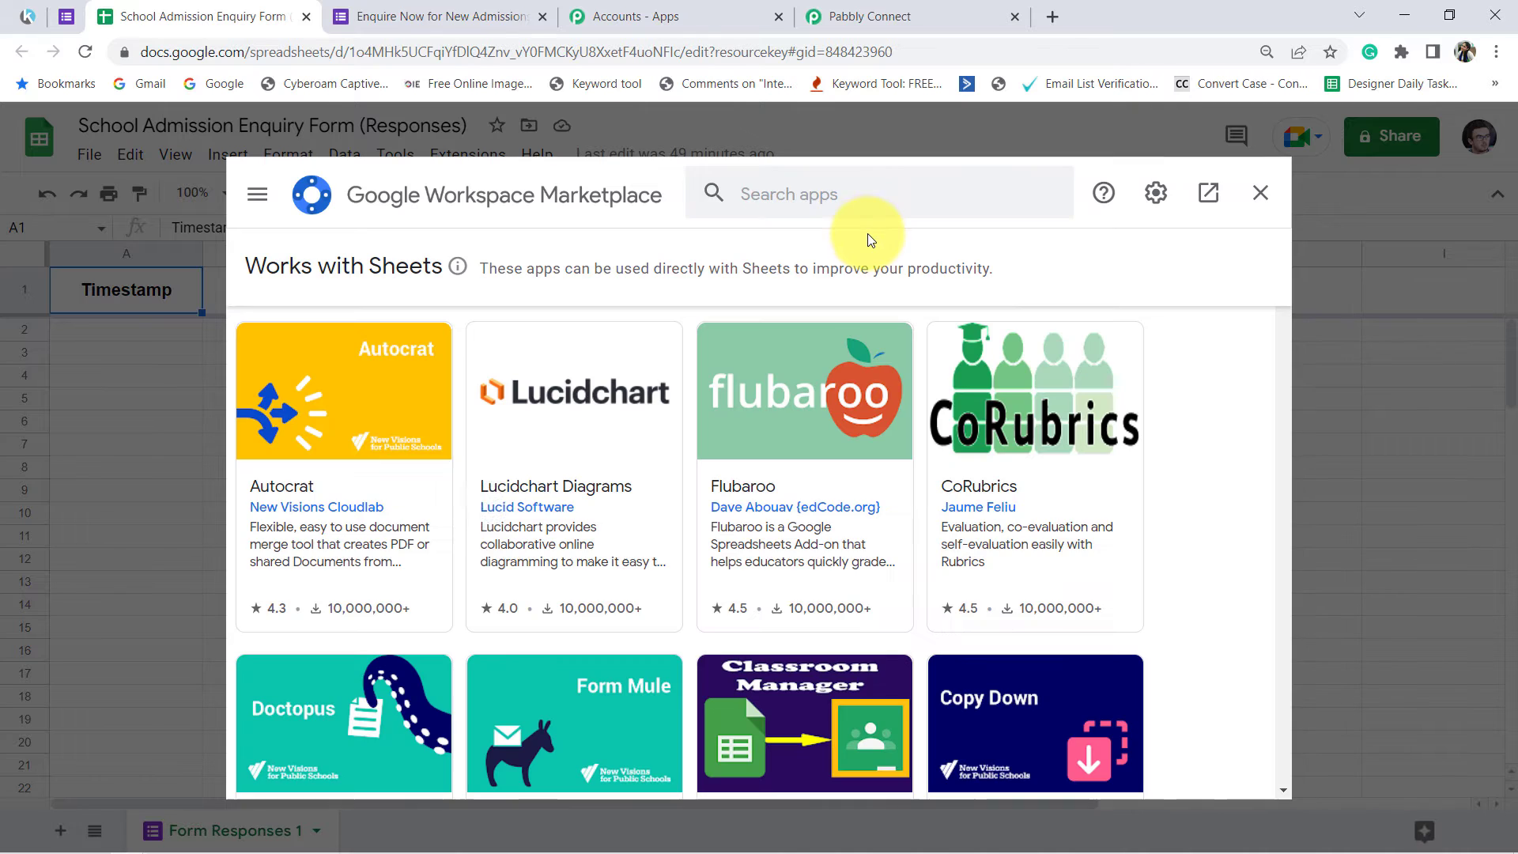
pyautogui.click(830, 196)
pyautogui.write('pa')
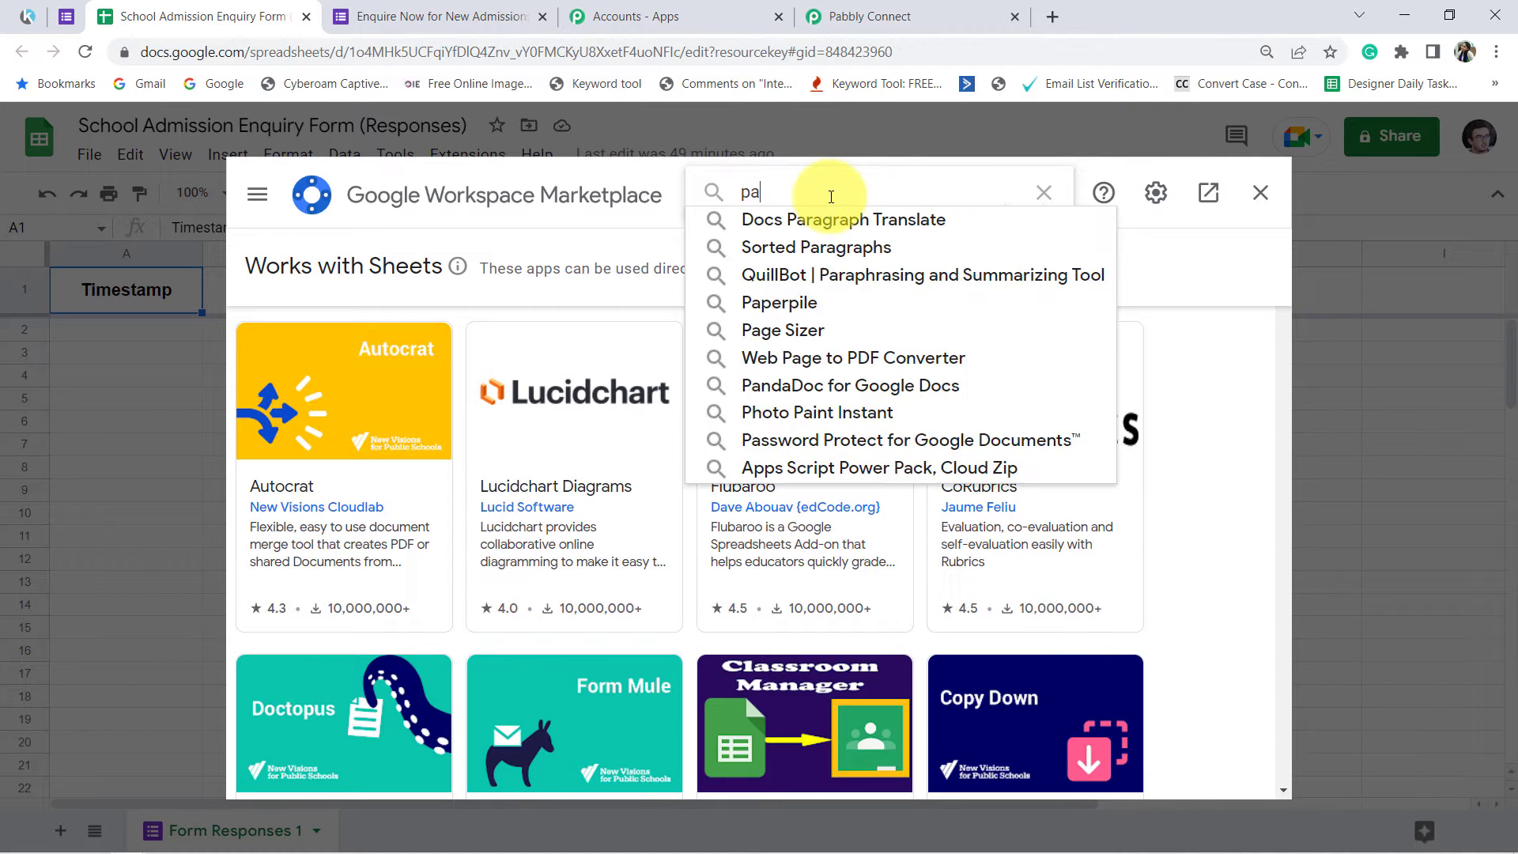
pyautogui.write('bbly connect w')
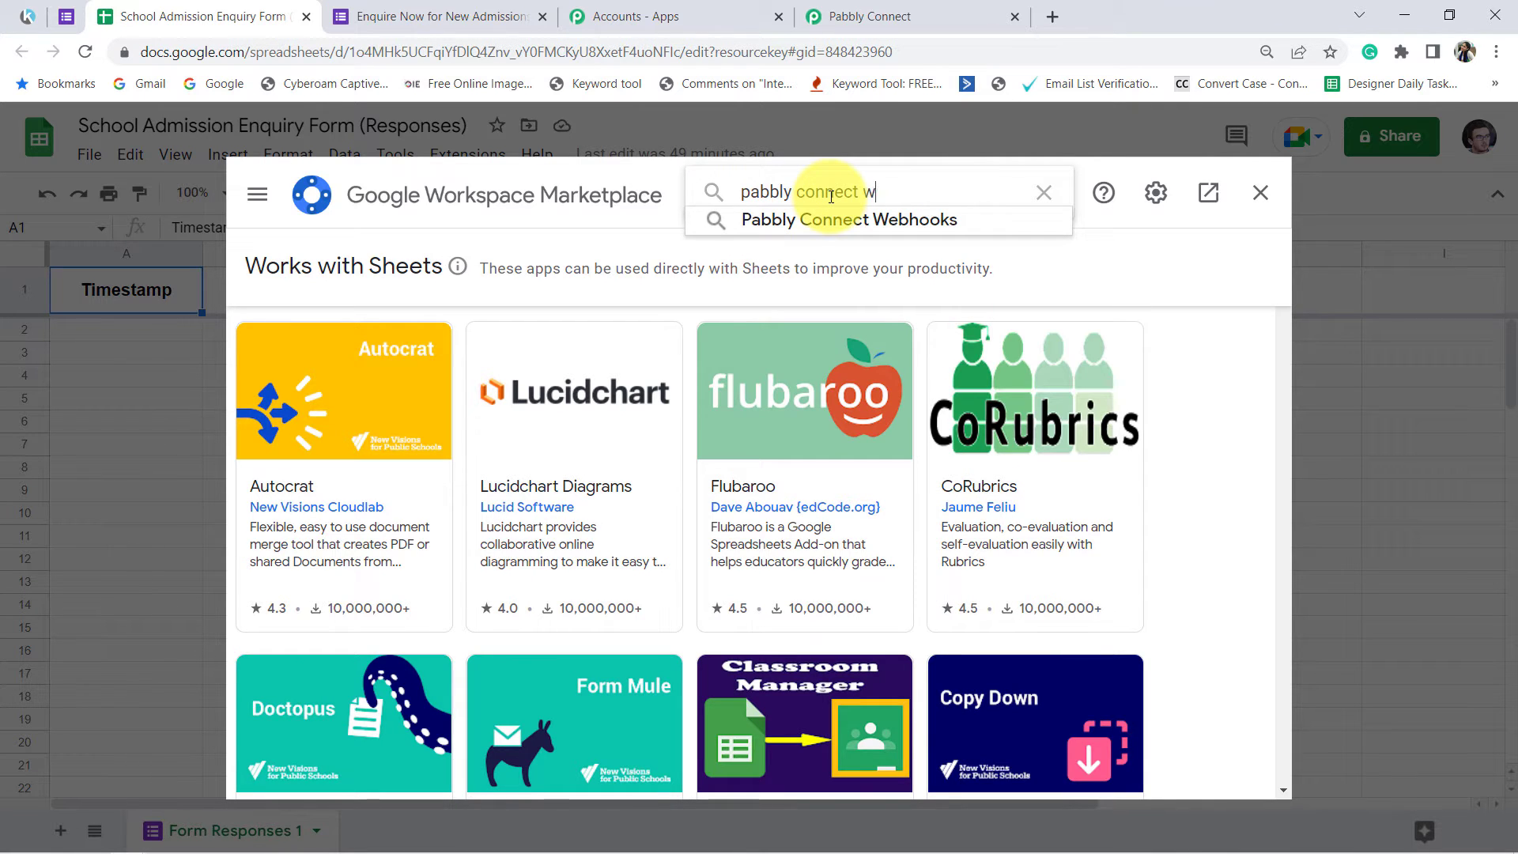
pyautogui.write('eb')
pyautogui.click(880, 218)
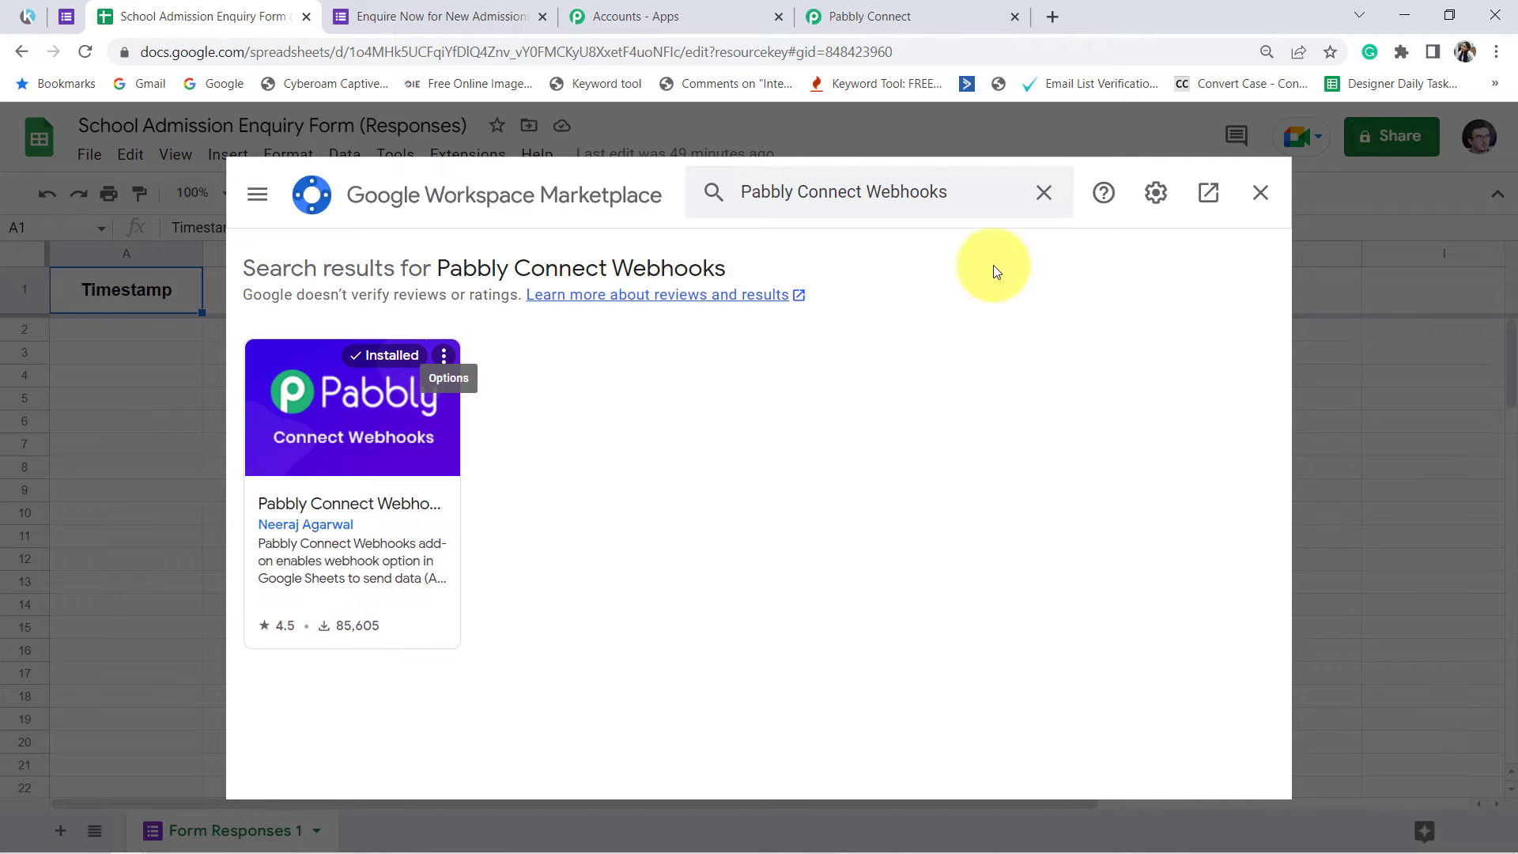
pyautogui.click(1262, 195)
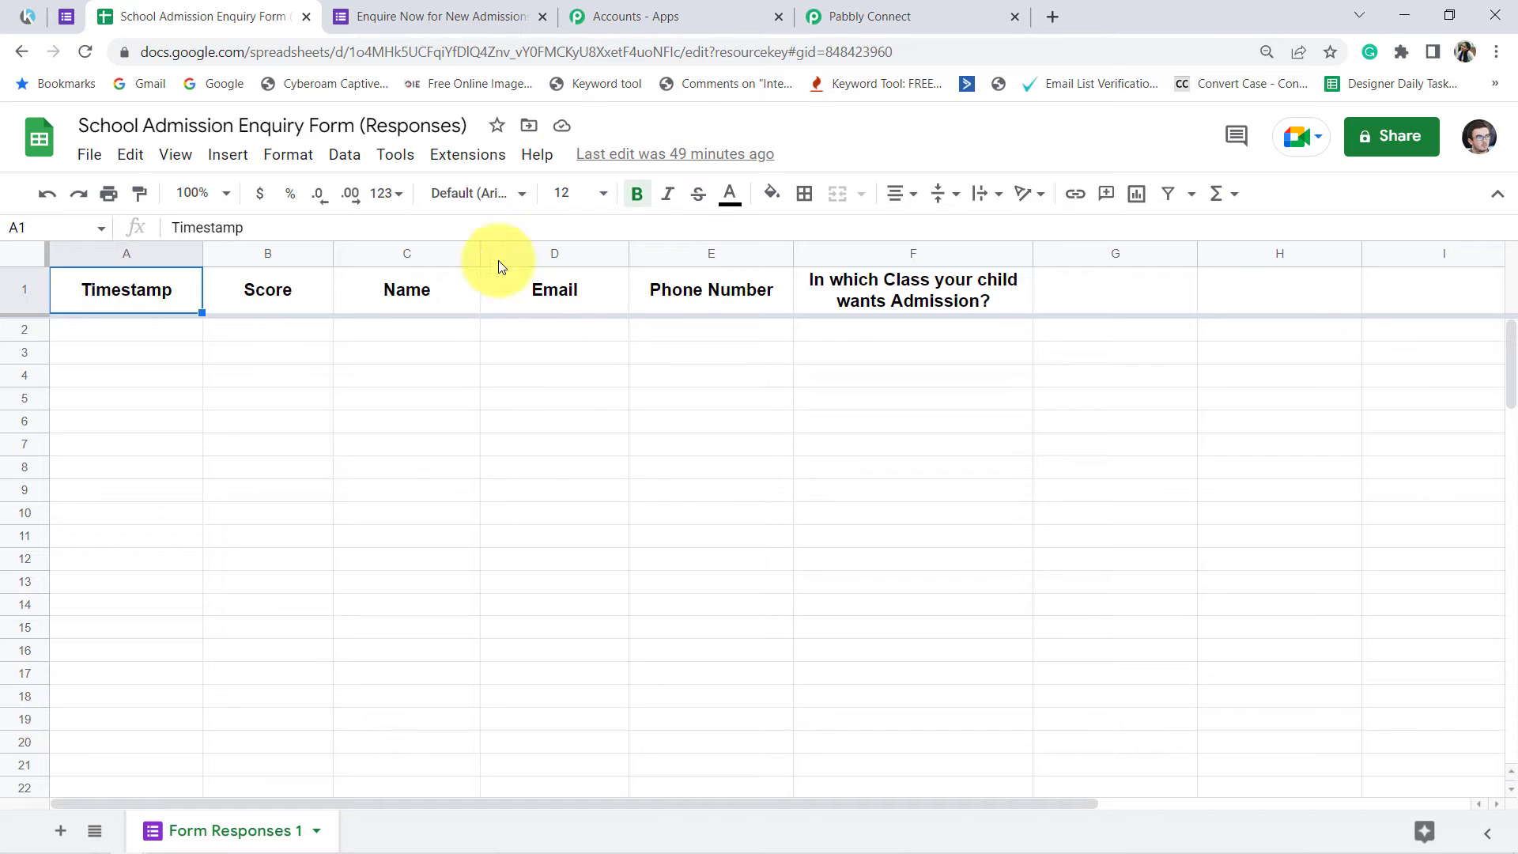
# Step: Open the Initial Setup of the Pabbly Connect Webhooks add-on for the responses sheet
pyautogui.click(453, 154)
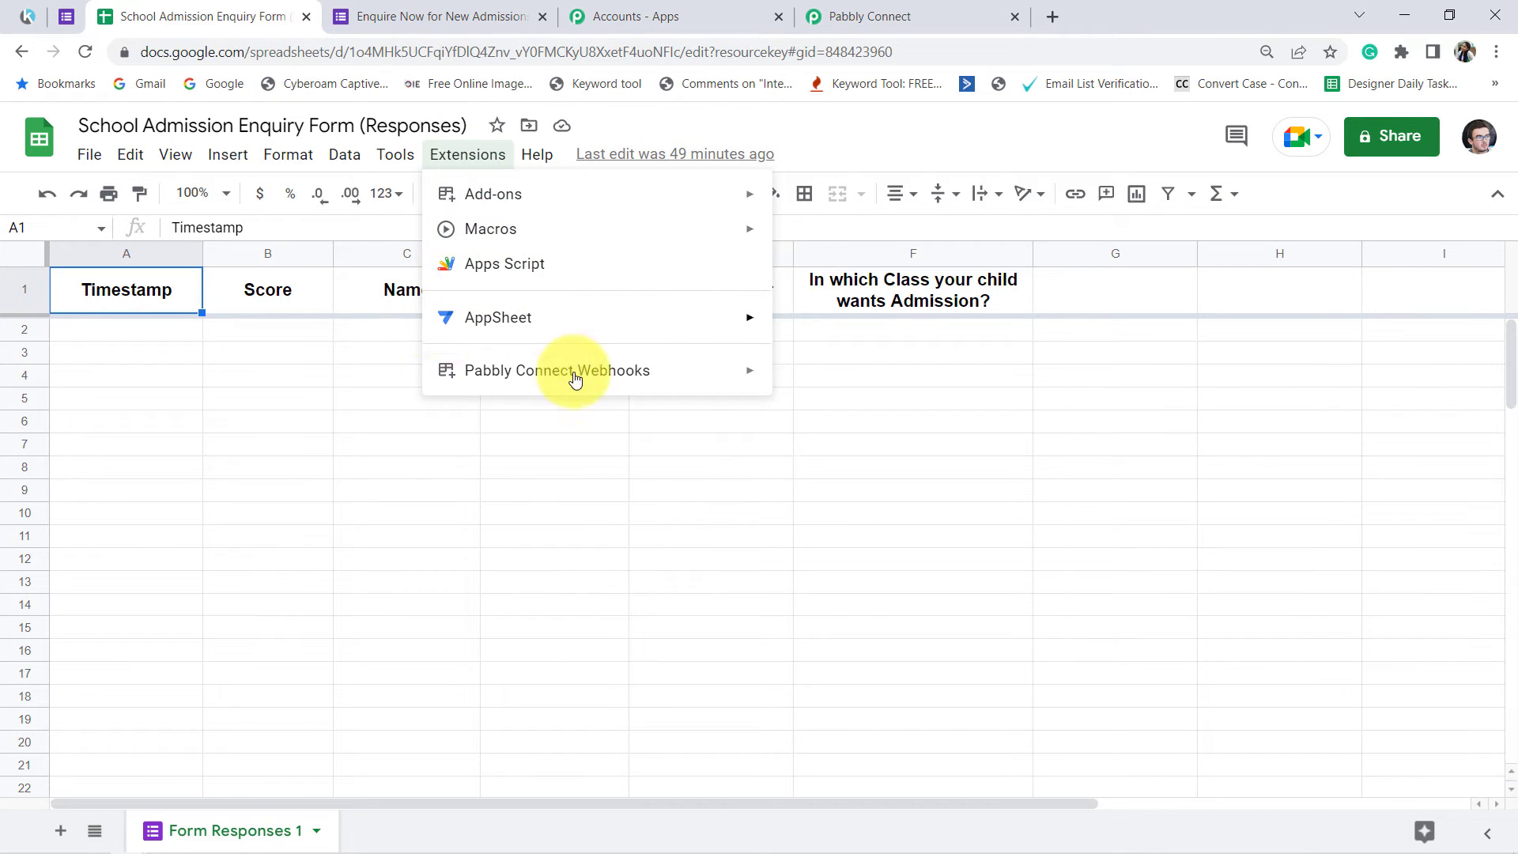
pyautogui.moveTo(611, 375)
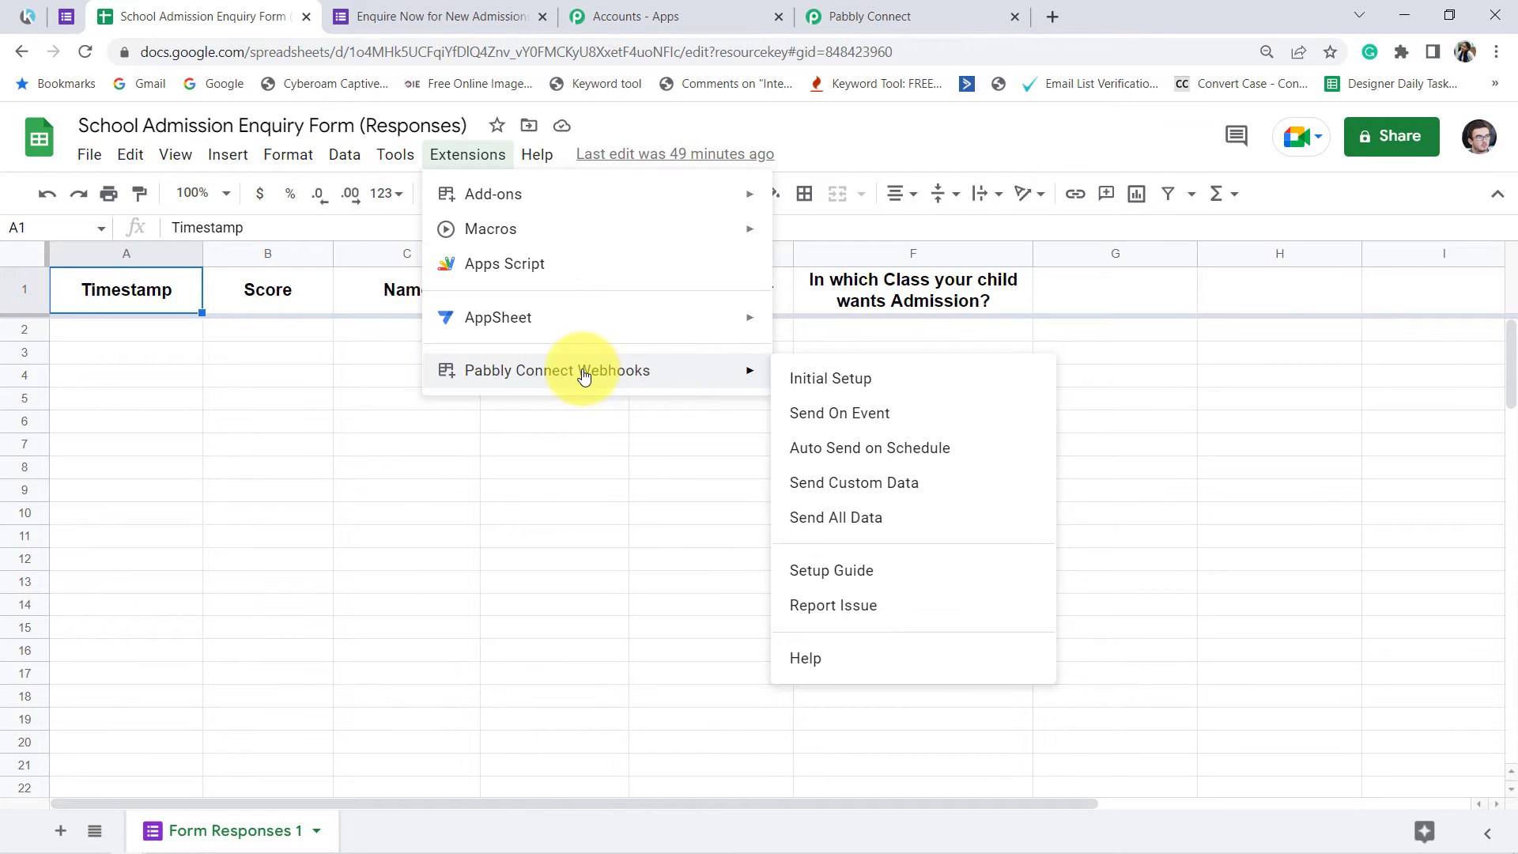
pyautogui.click(829, 381)
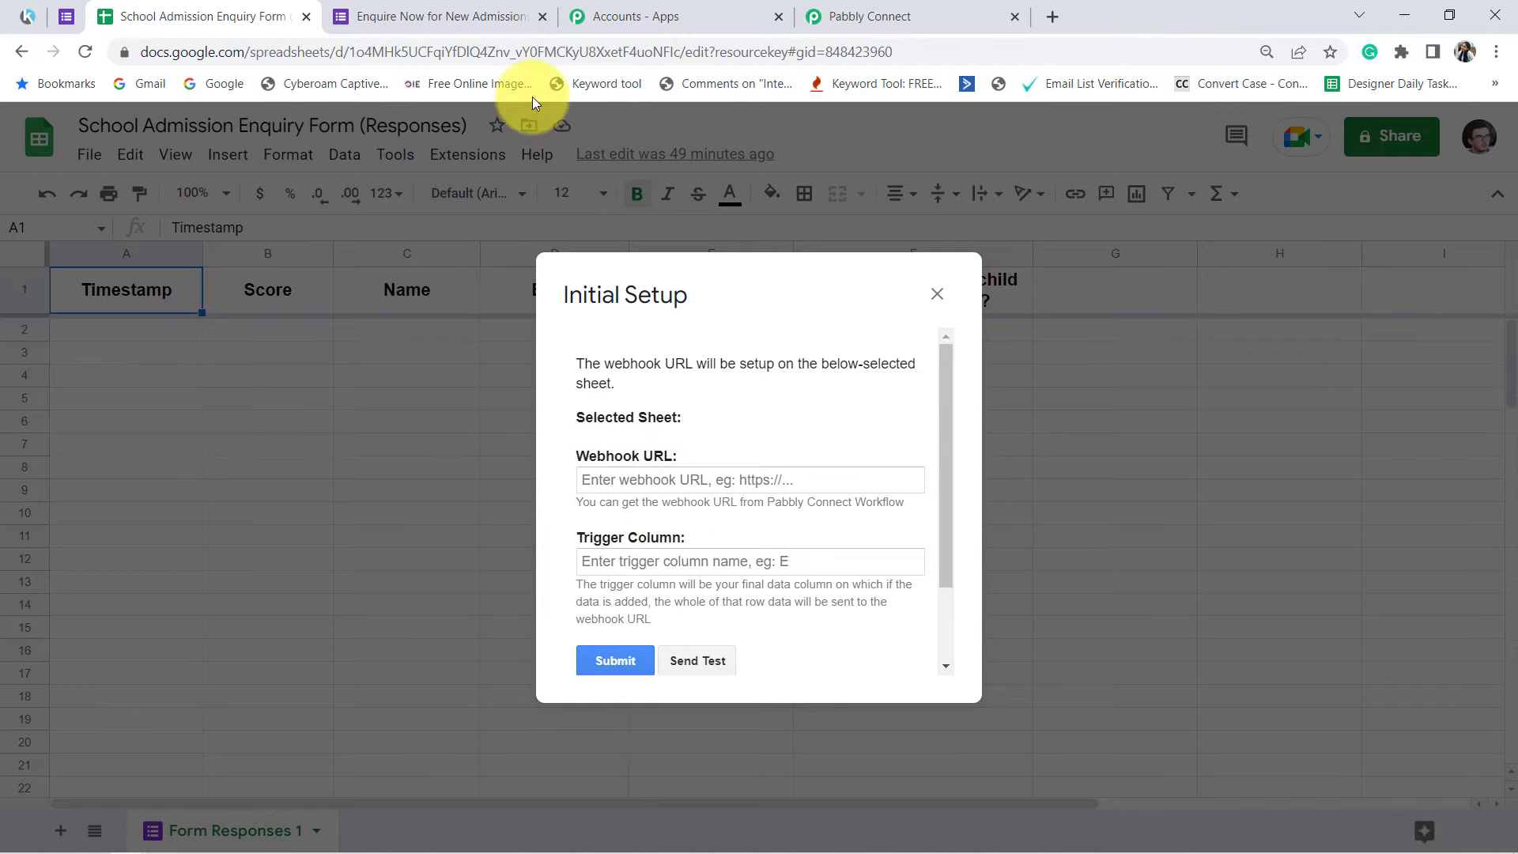
# Step: Copy the webhook URL from the Pabbly Connect trigger and paste it as the Webhook URL in the responses sheet's Initial Setup
pyautogui.click(866, 16)
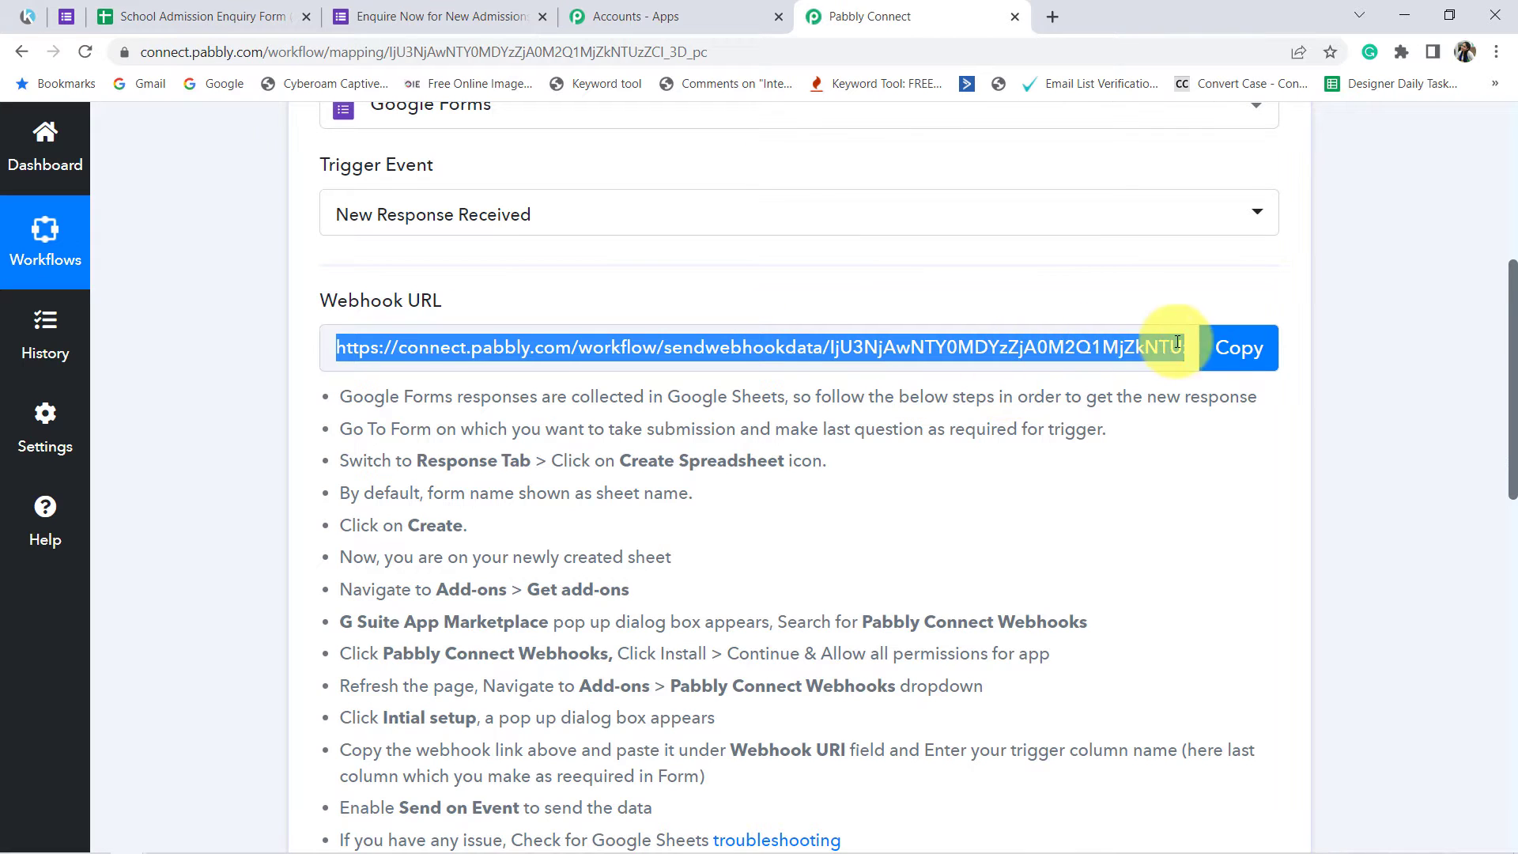
pyautogui.click(1233, 348)
pyautogui.click(388, 10)
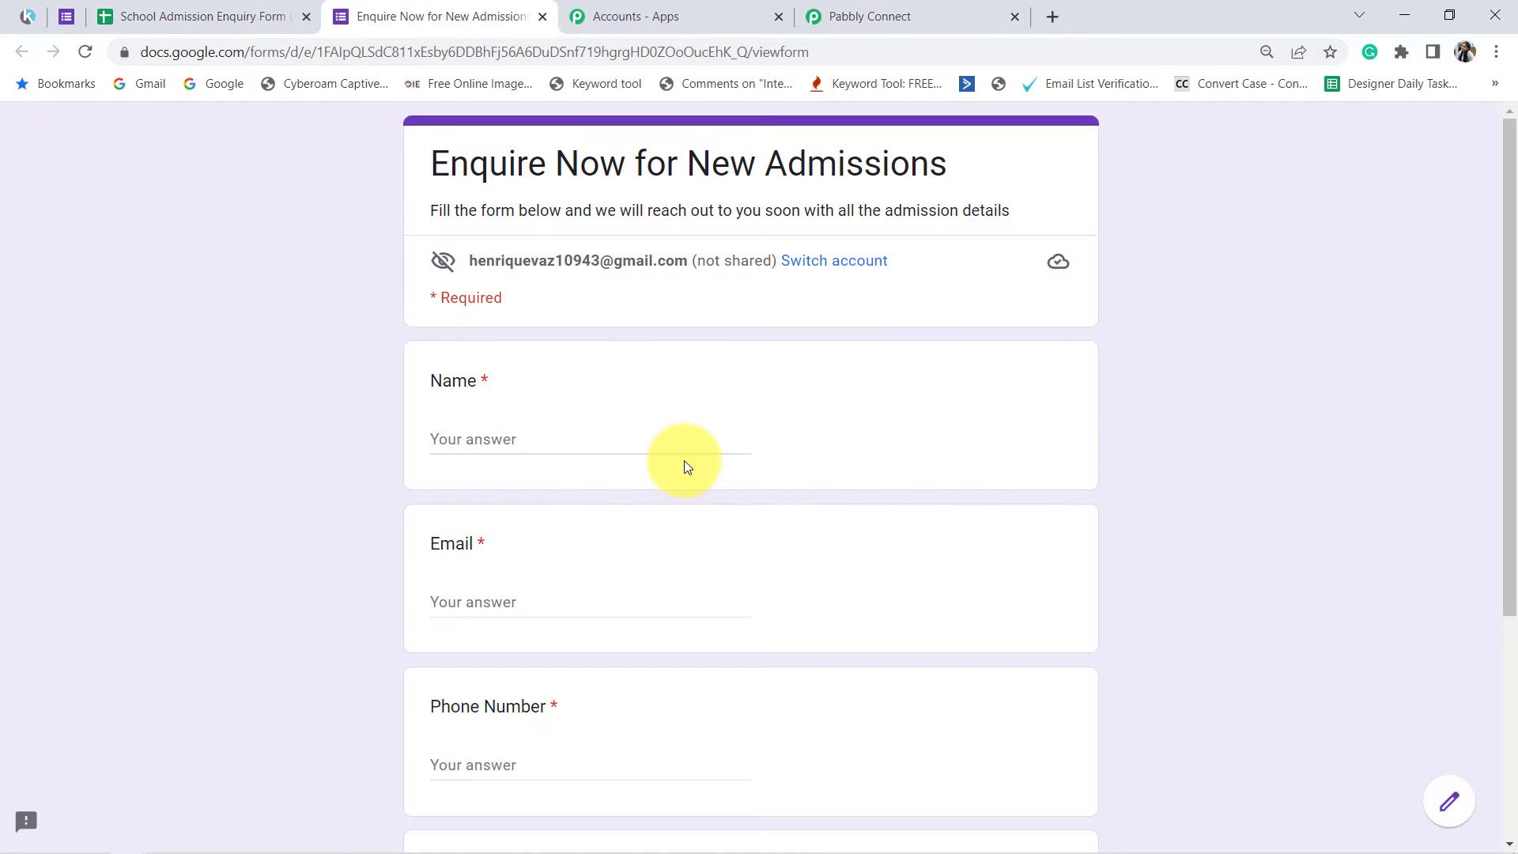
pyautogui.click(262, 16)
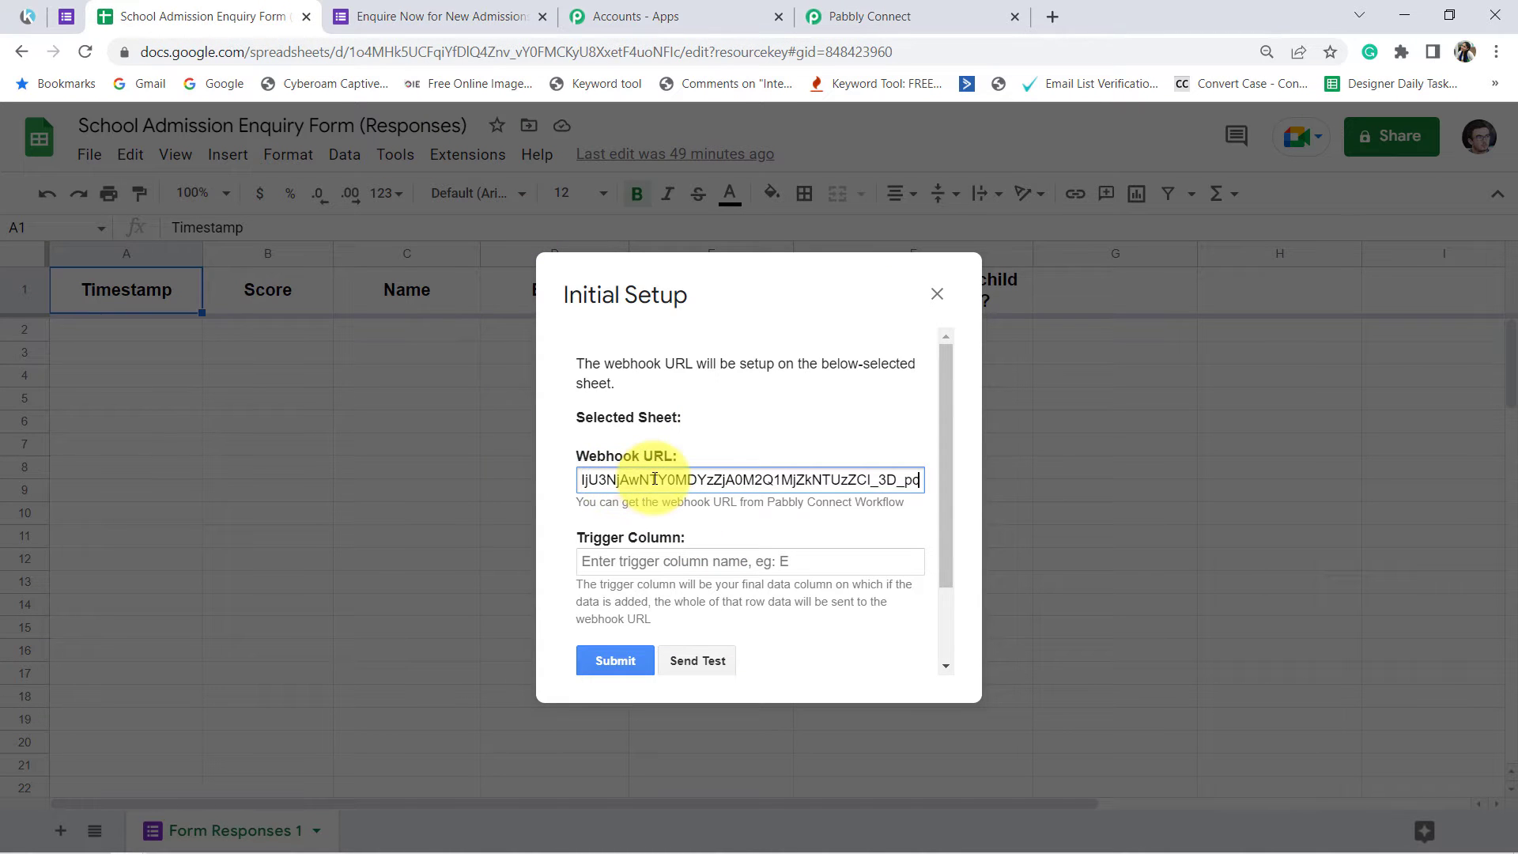
# Step: Review the trigger column guidance against the sheet's last data column and set the Trigger Column to F
pyautogui.scroll(-2, 655, 478)
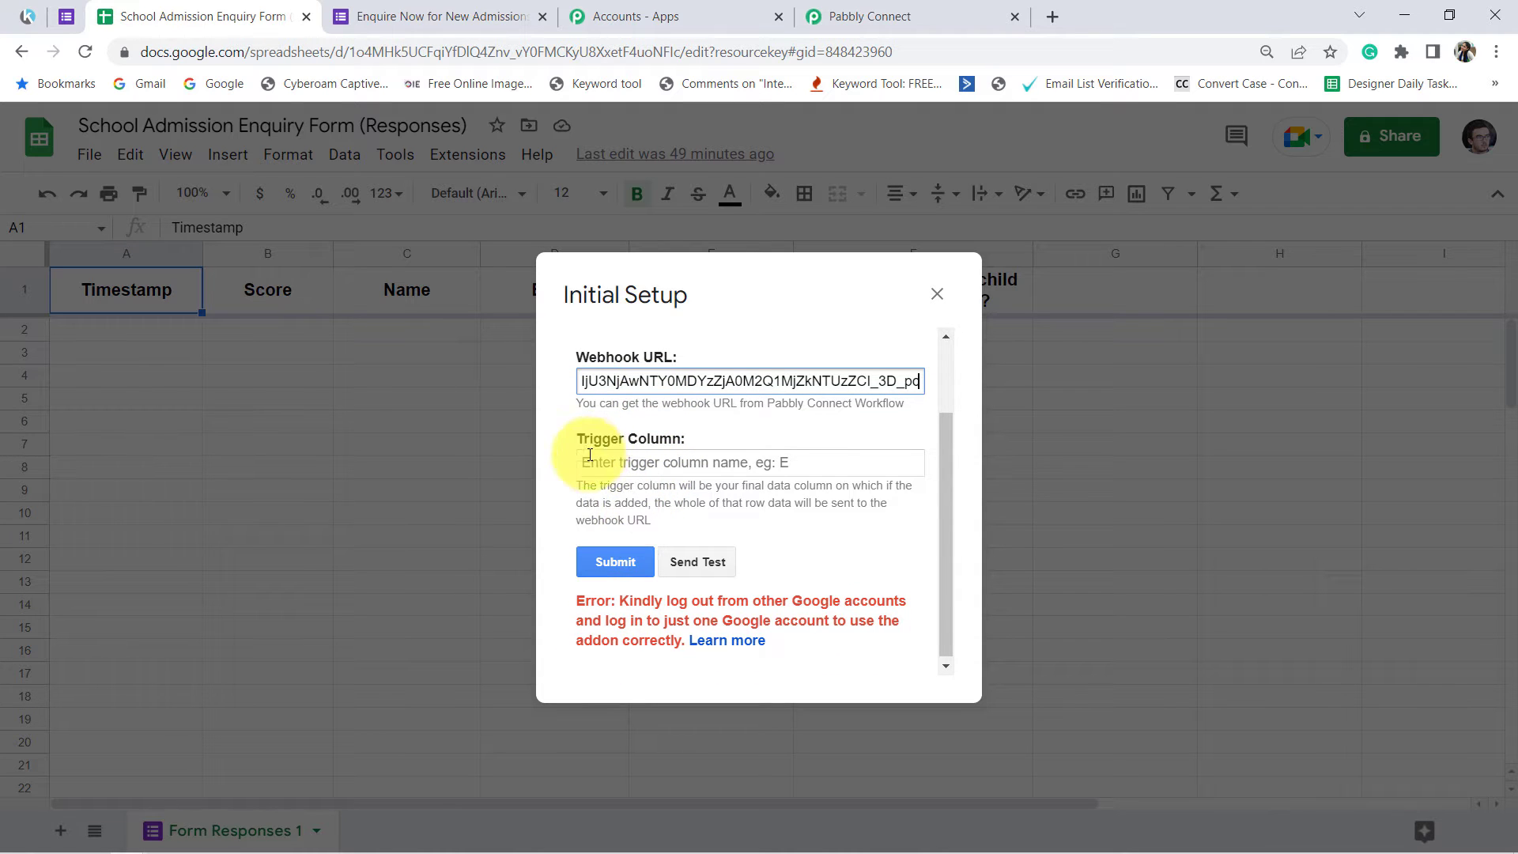
pyautogui.click(612, 487)
pyautogui.moveTo(591, 487); pyautogui.dragTo(644, 510)
pyautogui.moveTo(739, 504); pyautogui.dragTo(669, 525)
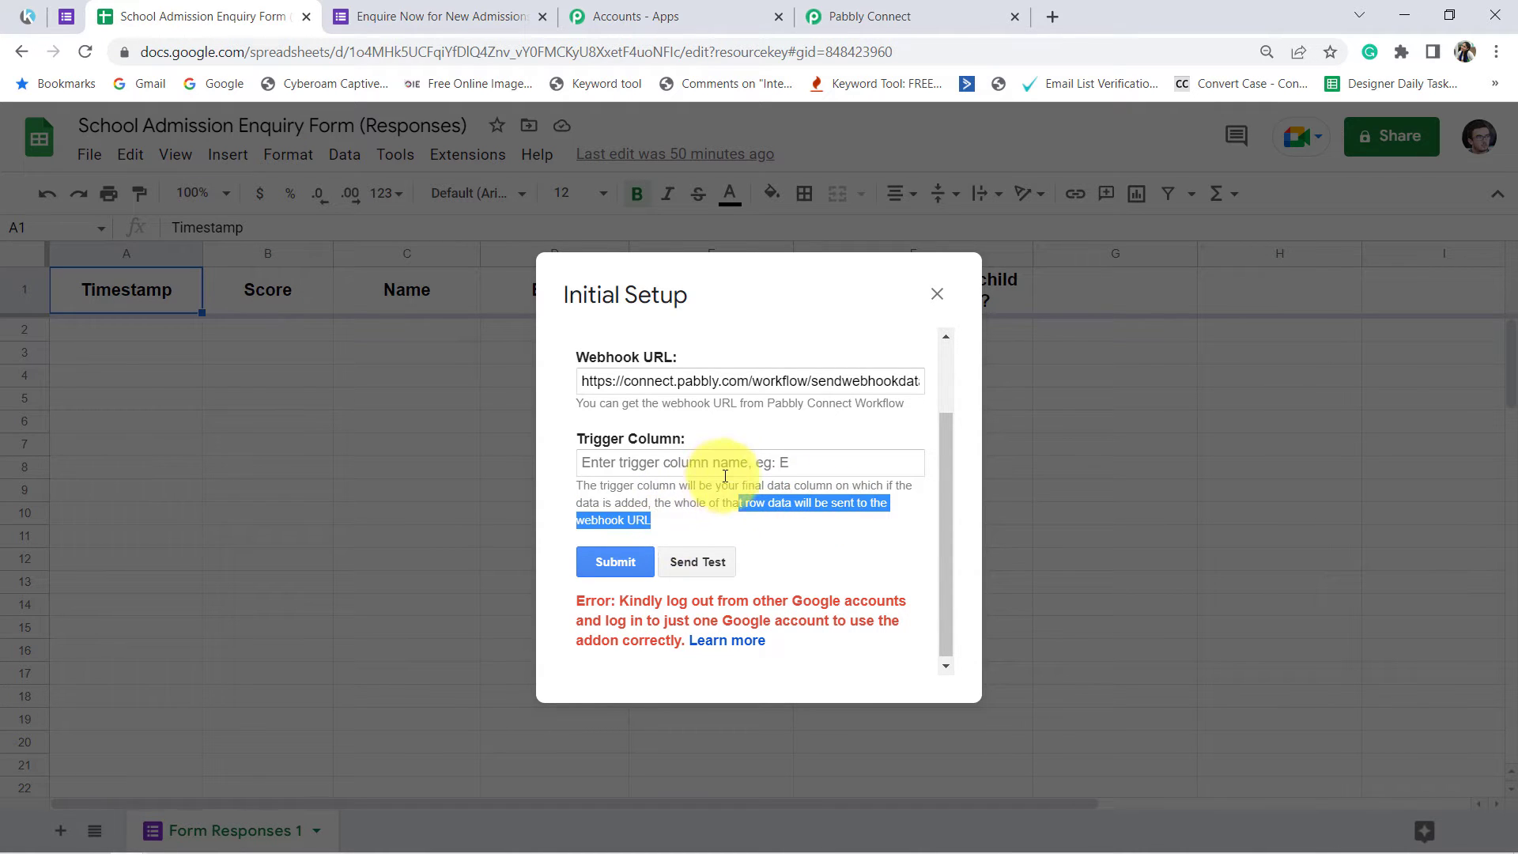
pyautogui.scroll(2, 716, 474)
pyautogui.moveTo(711, 297); pyautogui.dragTo(411, 447)
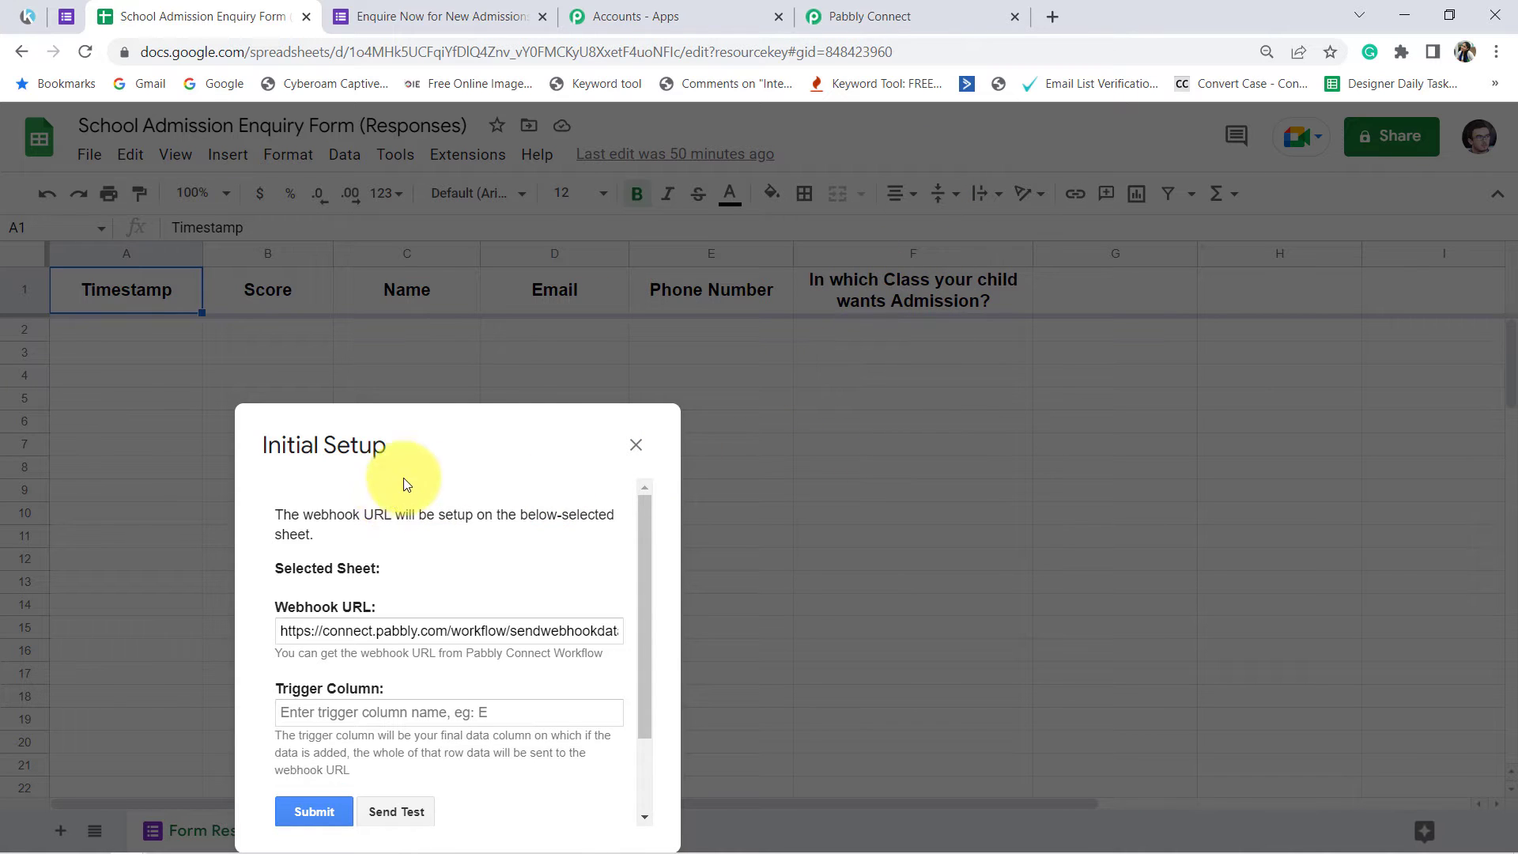
pyautogui.moveTo(392, 514); pyautogui.dragTo(276, 514)
pyautogui.moveTo(459, 427); pyautogui.dragTo(678, 301)
pyautogui.moveTo(766, 325); pyautogui.dragTo(809, 314)
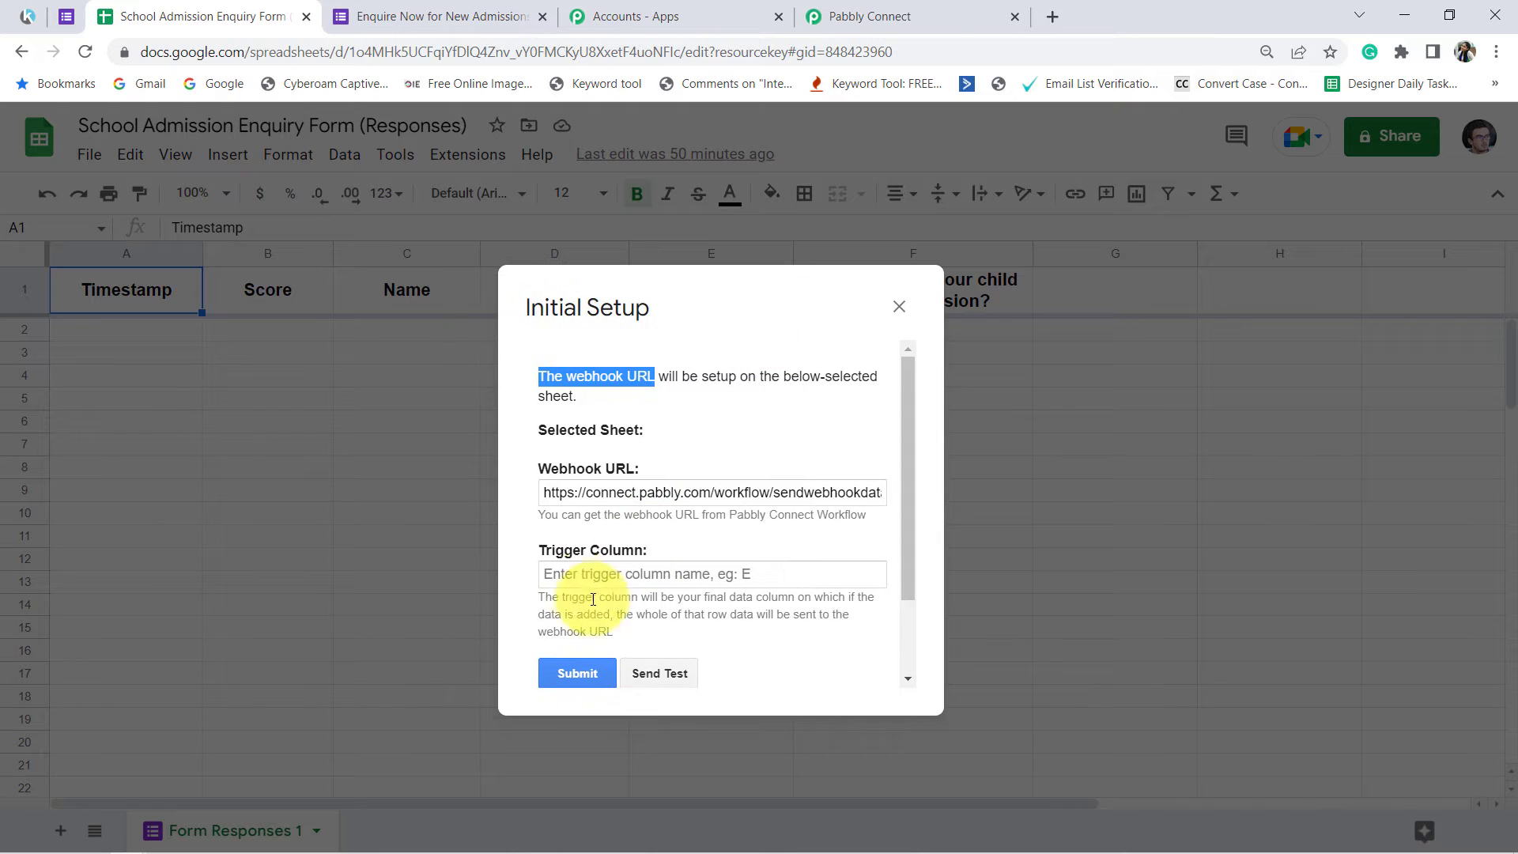
pyautogui.click(570, 575)
pyautogui.write('F')
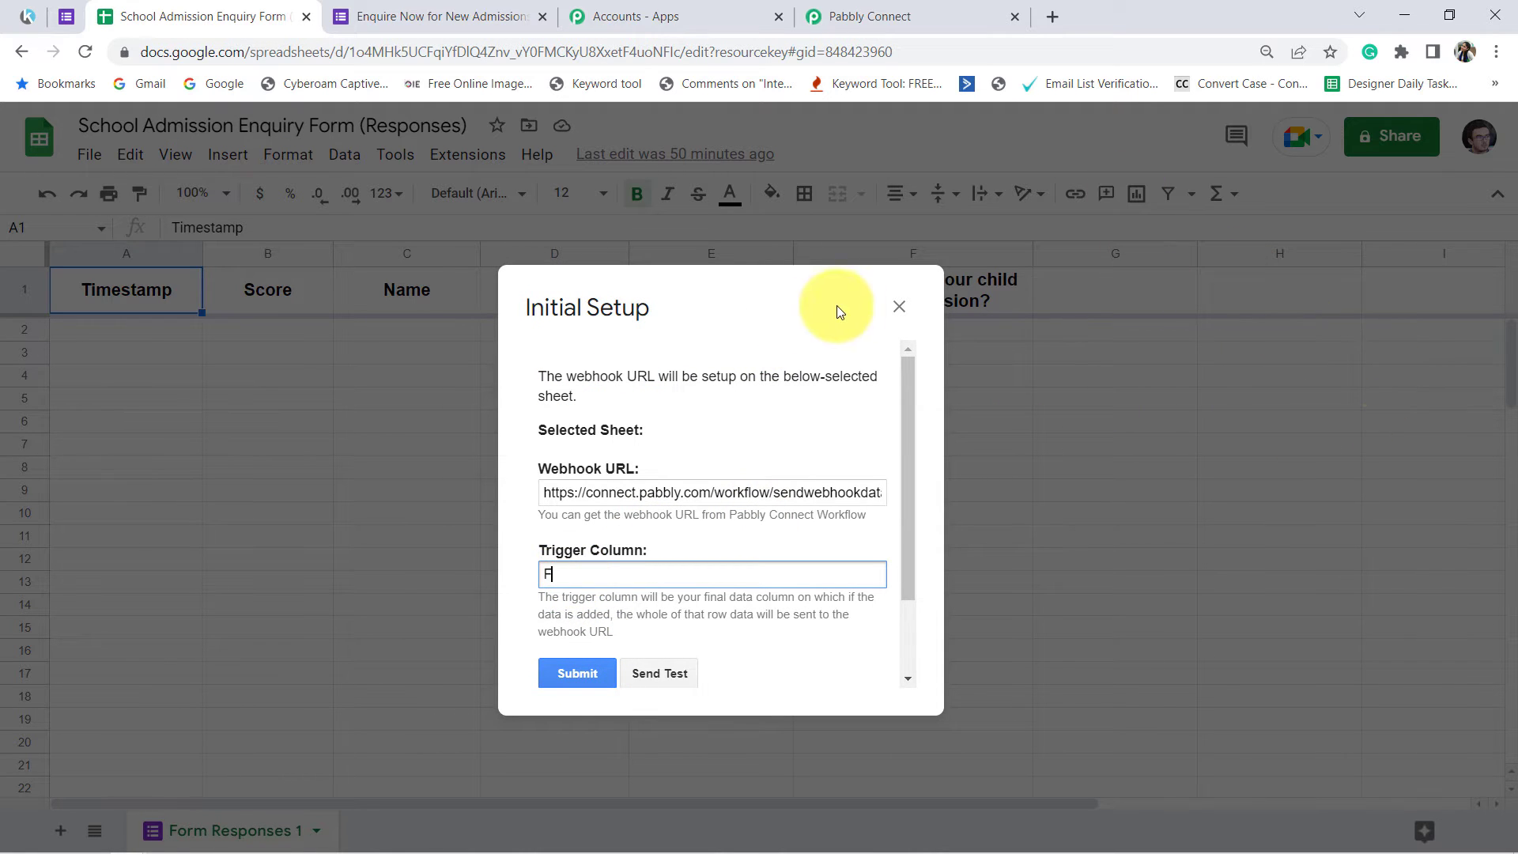
pyautogui.moveTo(711, 317); pyautogui.dragTo(860, 260)
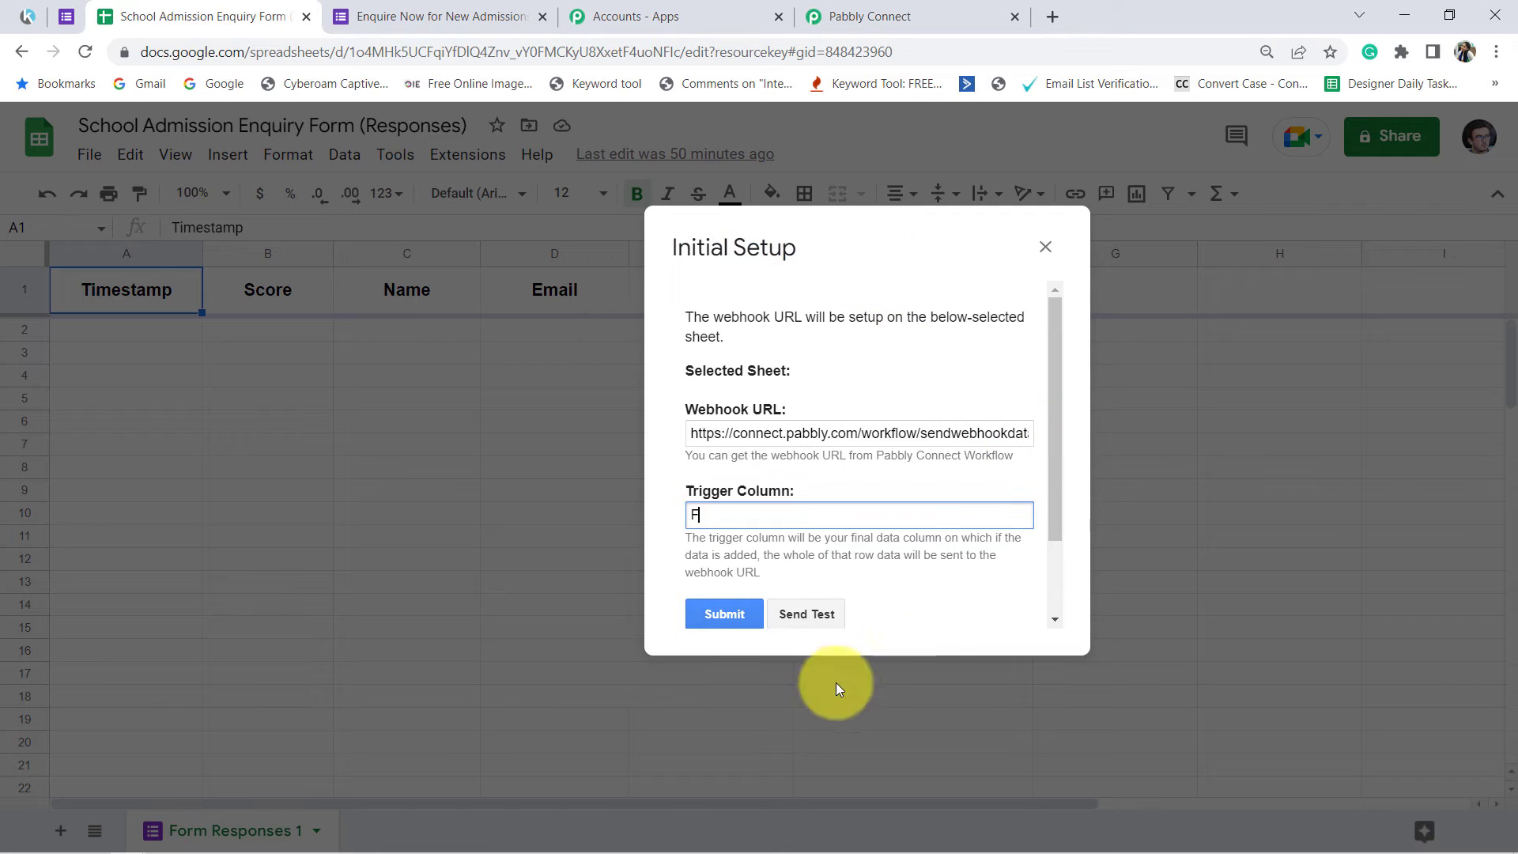
# Step: Read the Google account notice below the Trigger Column settings in the Initial Setup dialog
pyautogui.scroll(-2, 1055, 416)
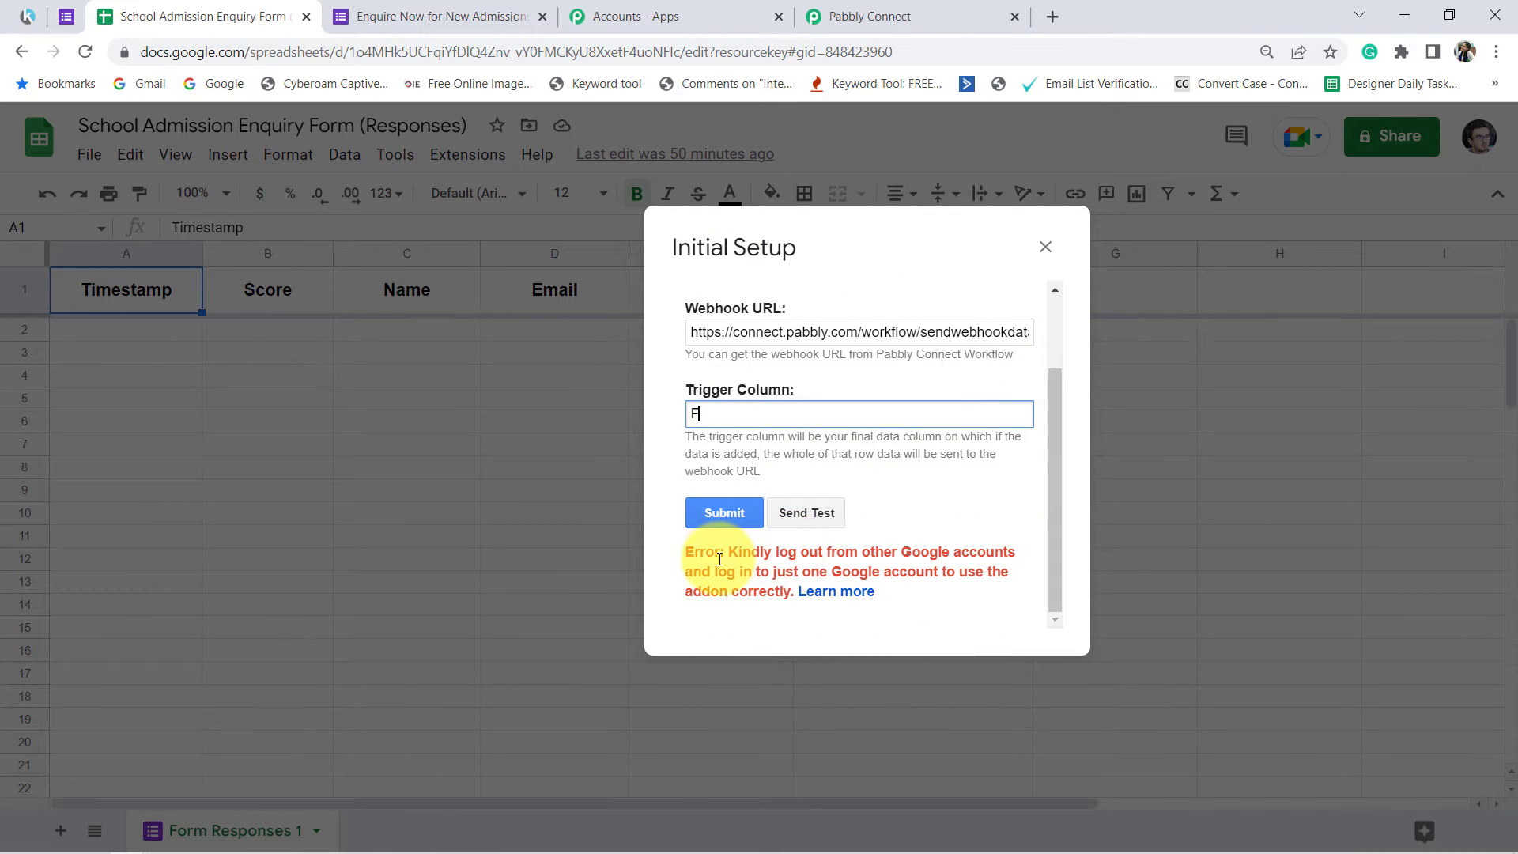
pyautogui.moveTo(737, 558); pyautogui.dragTo(745, 589)
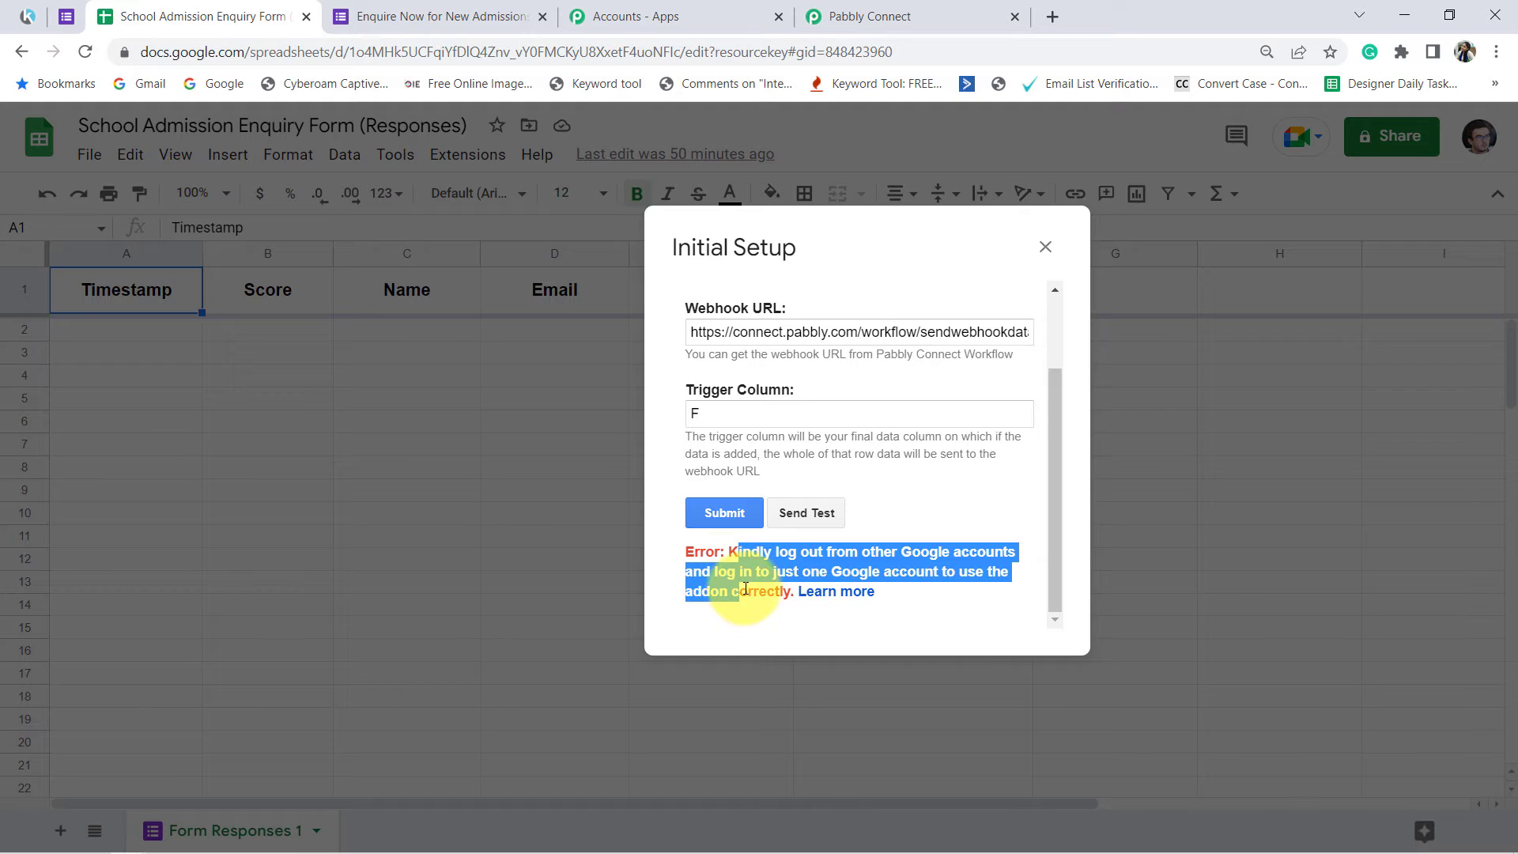
pyautogui.tripleClick(739, 572)
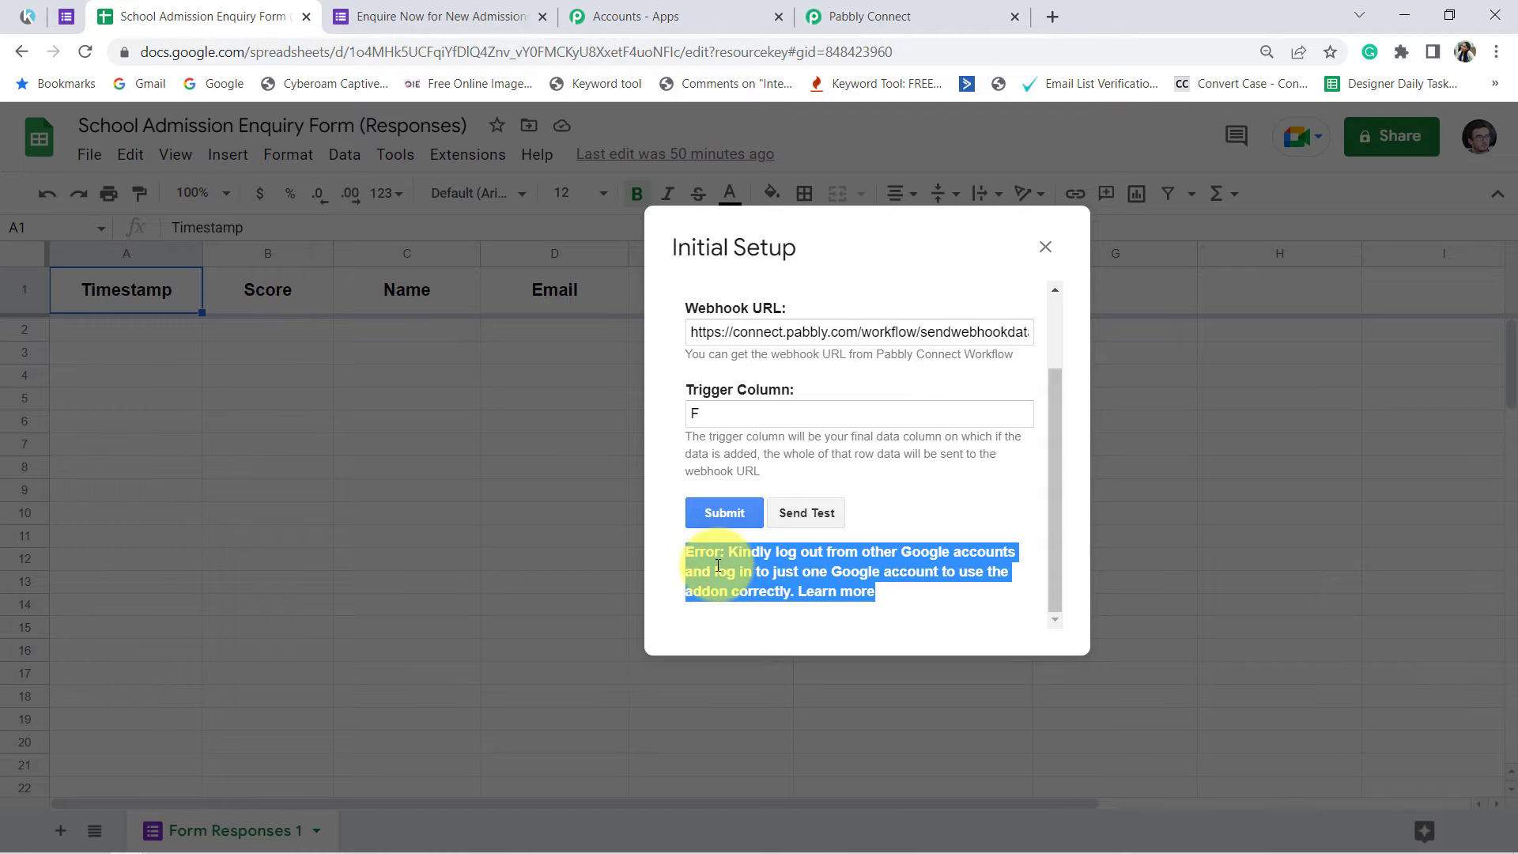
pyautogui.click(707, 560)
pyautogui.moveTo(694, 553); pyautogui.dragTo(731, 586)
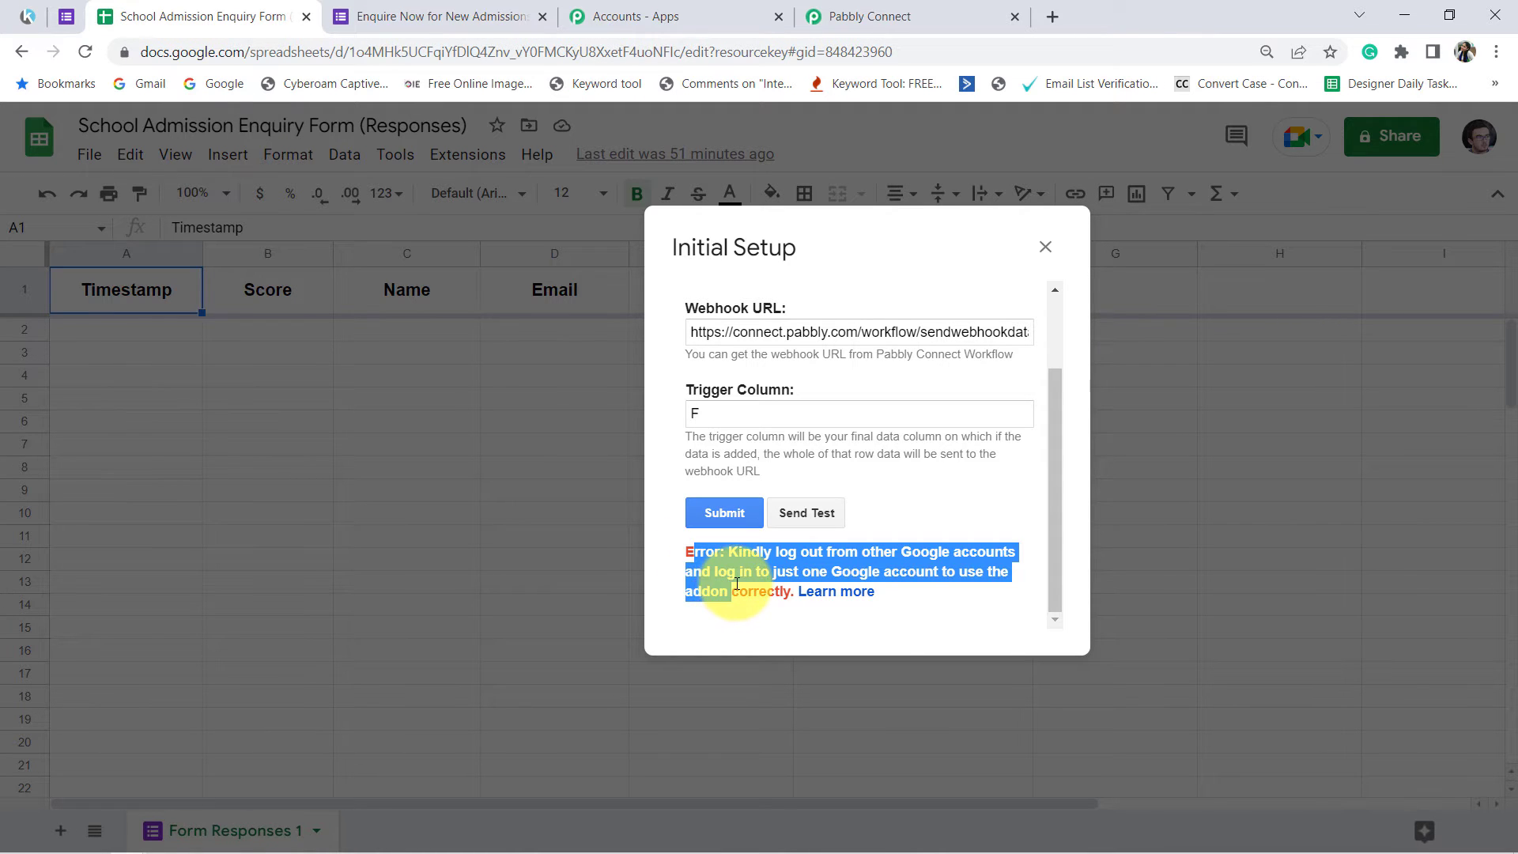
pyautogui.click(747, 588)
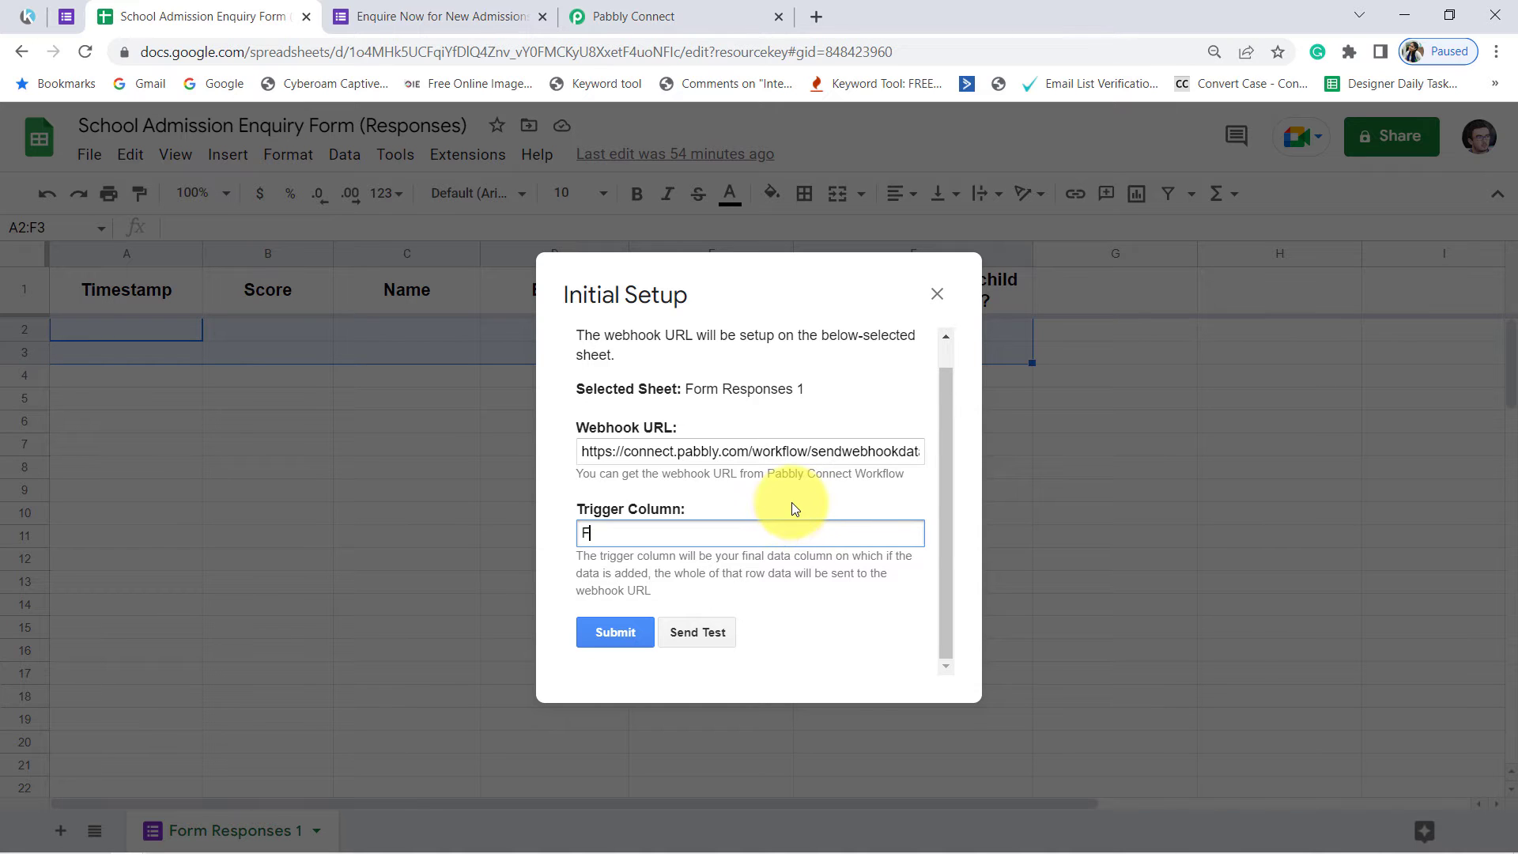
# Step: Try to send test data from the Form Responses 1 sheet to the webhook and read the returned message
pyautogui.click(707, 630)
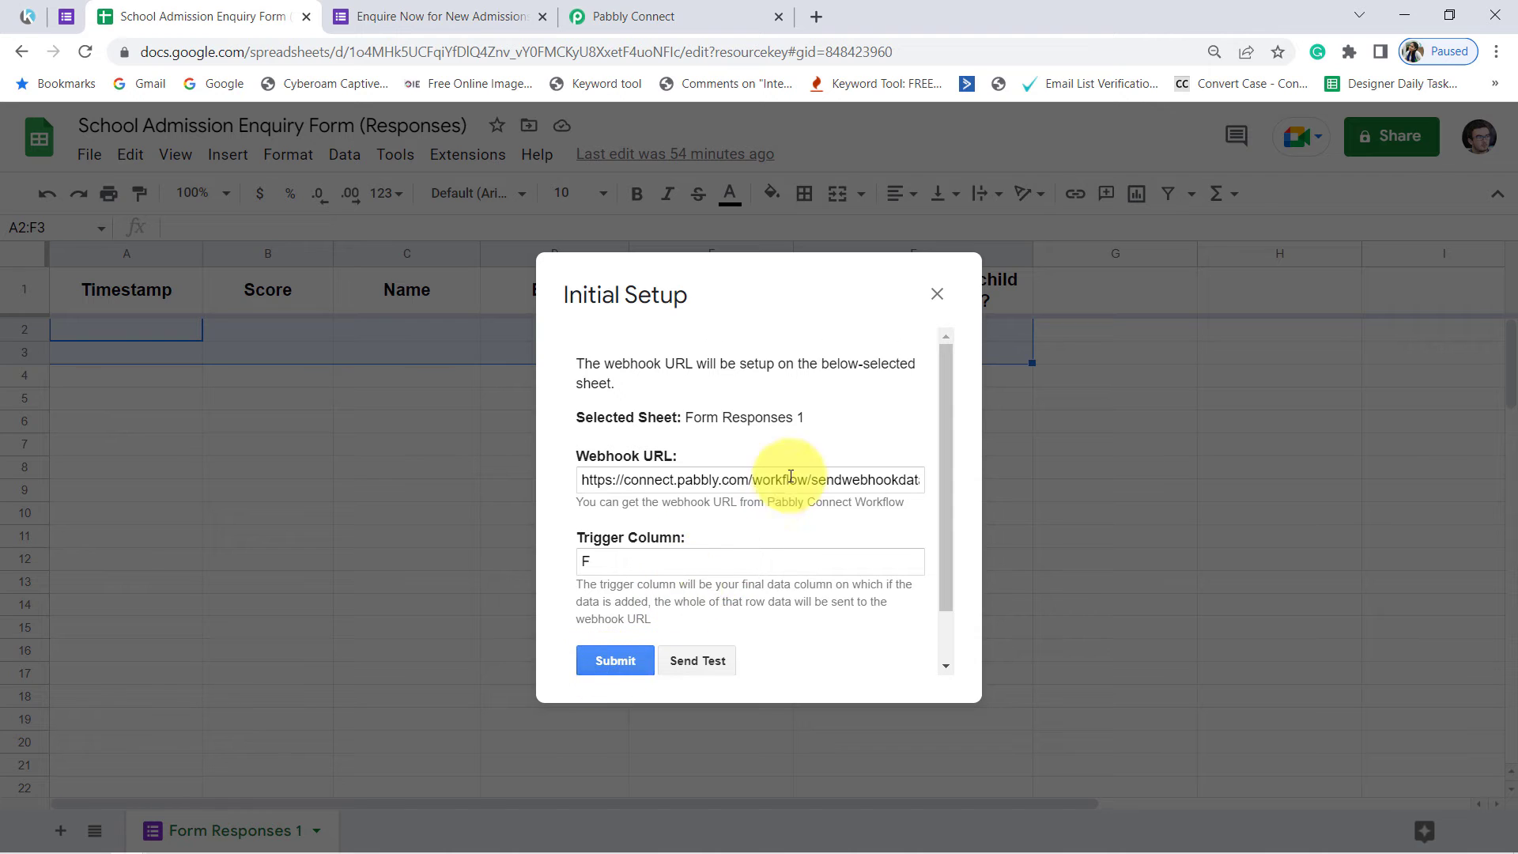
pyautogui.scroll(-1, 791, 476)
pyautogui.moveTo(601, 641); pyautogui.dragTo(726, 642)
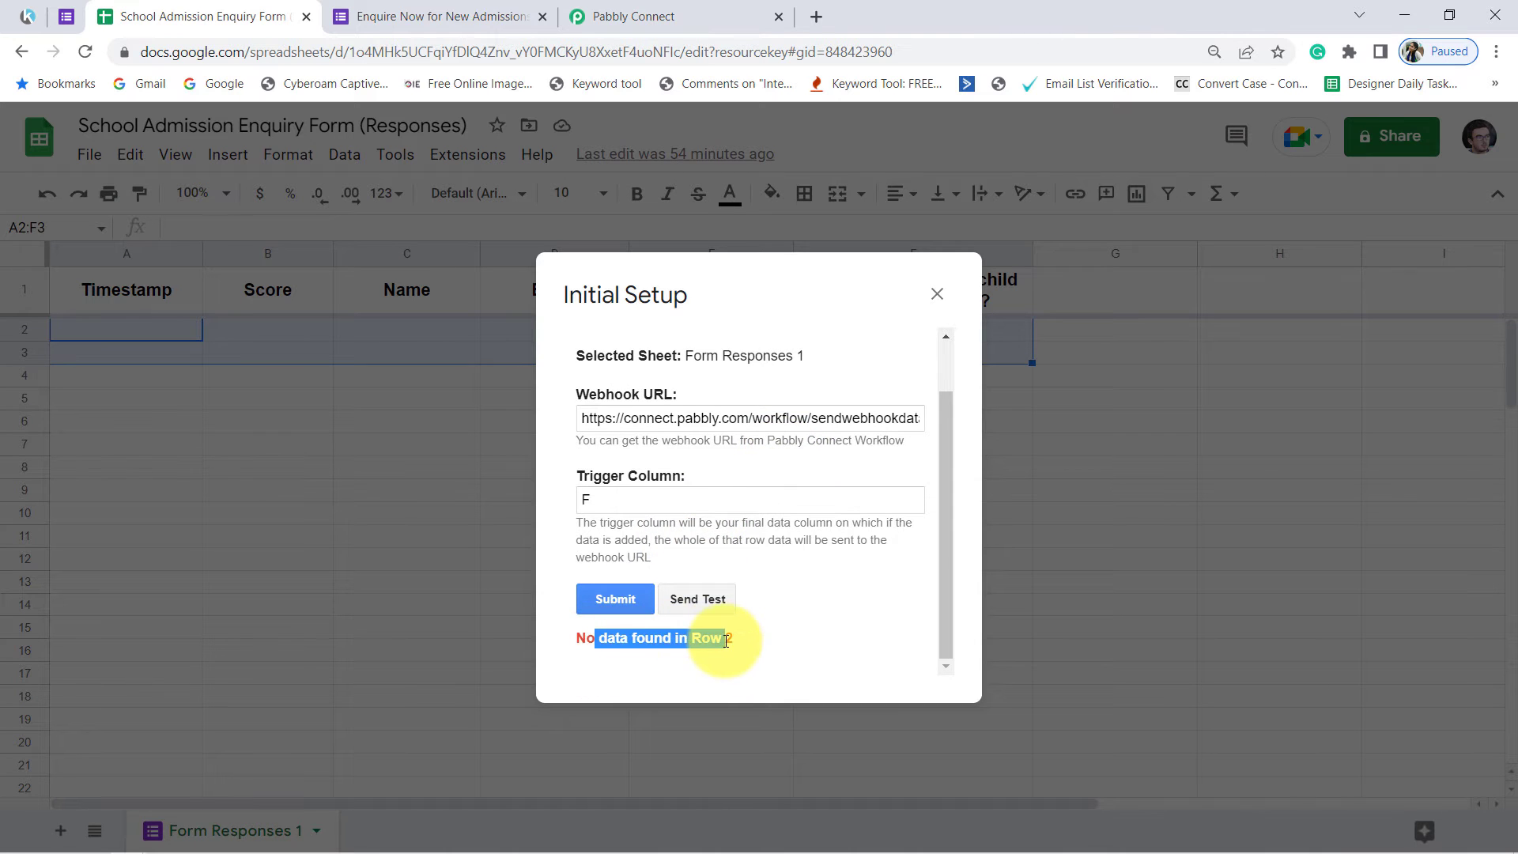
pyautogui.moveTo(712, 298)
pyautogui.mouseDown()
pyautogui.moveTo(1022, 408)
pyautogui.moveTo(798, 389)
pyautogui.moveTo(741, 294)
pyautogui.mouseUp()
# Step: Examine the Google Forms trigger's webhook response status and test submission note in Pabbly Connect, and look over the enquiry form
pyautogui.click(440, 16)
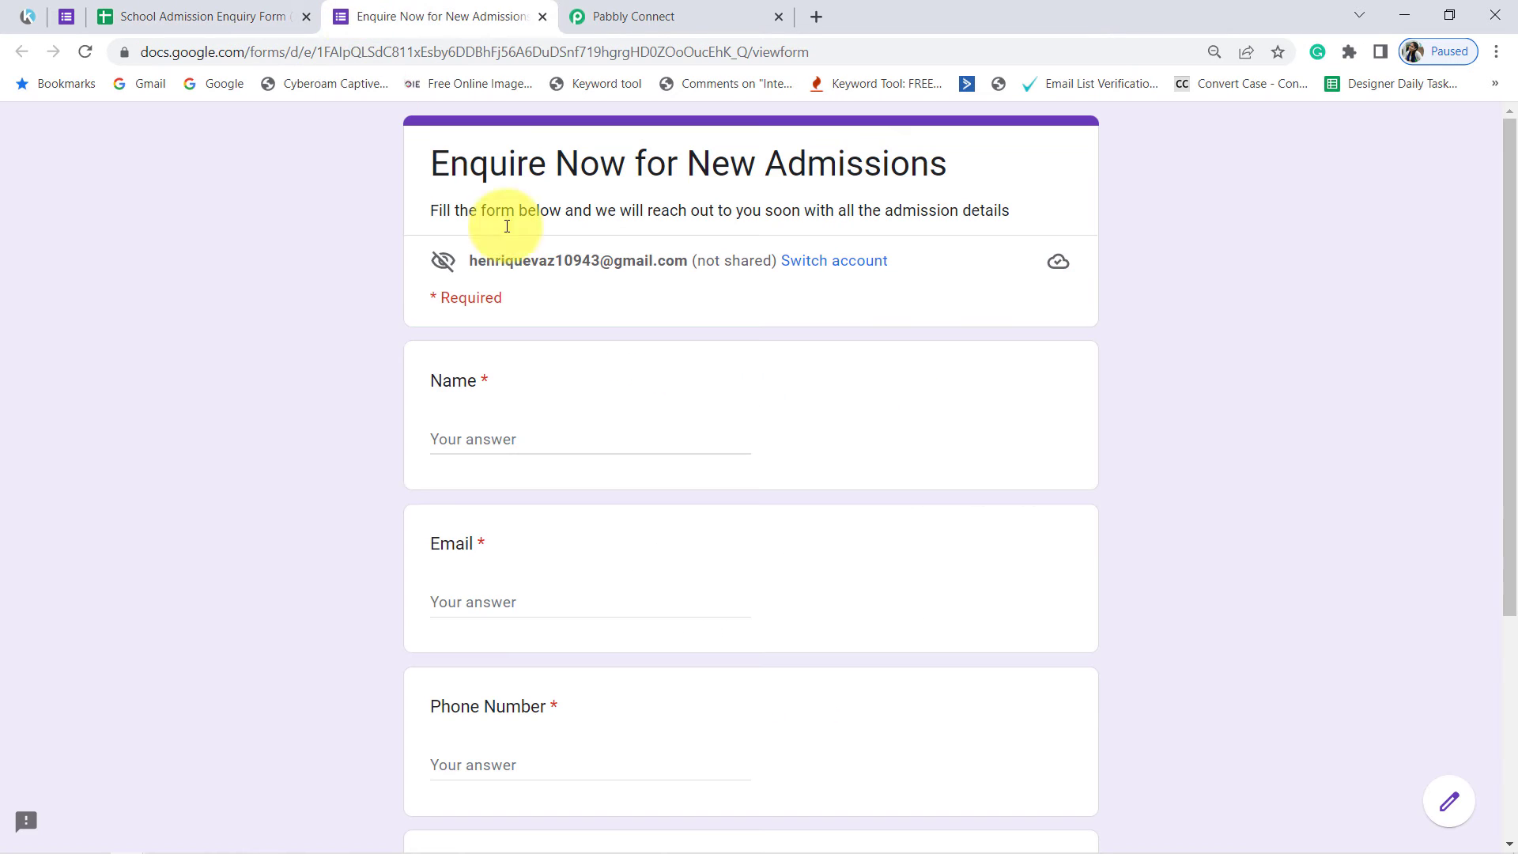
pyautogui.click(633, 16)
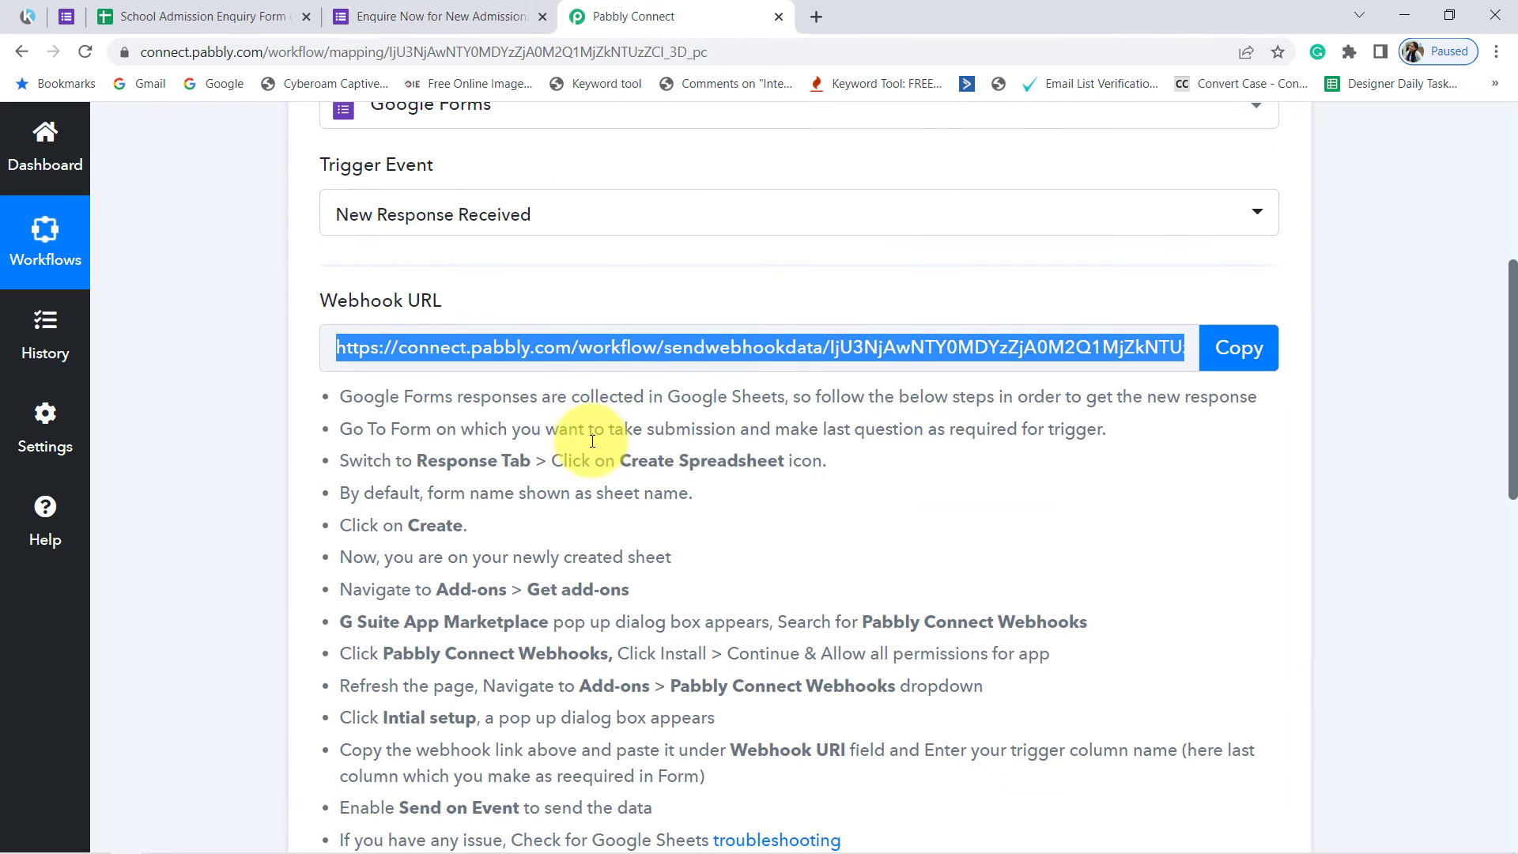
pyautogui.scroll(-4, 592, 440)
pyautogui.scroll(4, 525, 300)
pyautogui.scroll(-3, 472, 620)
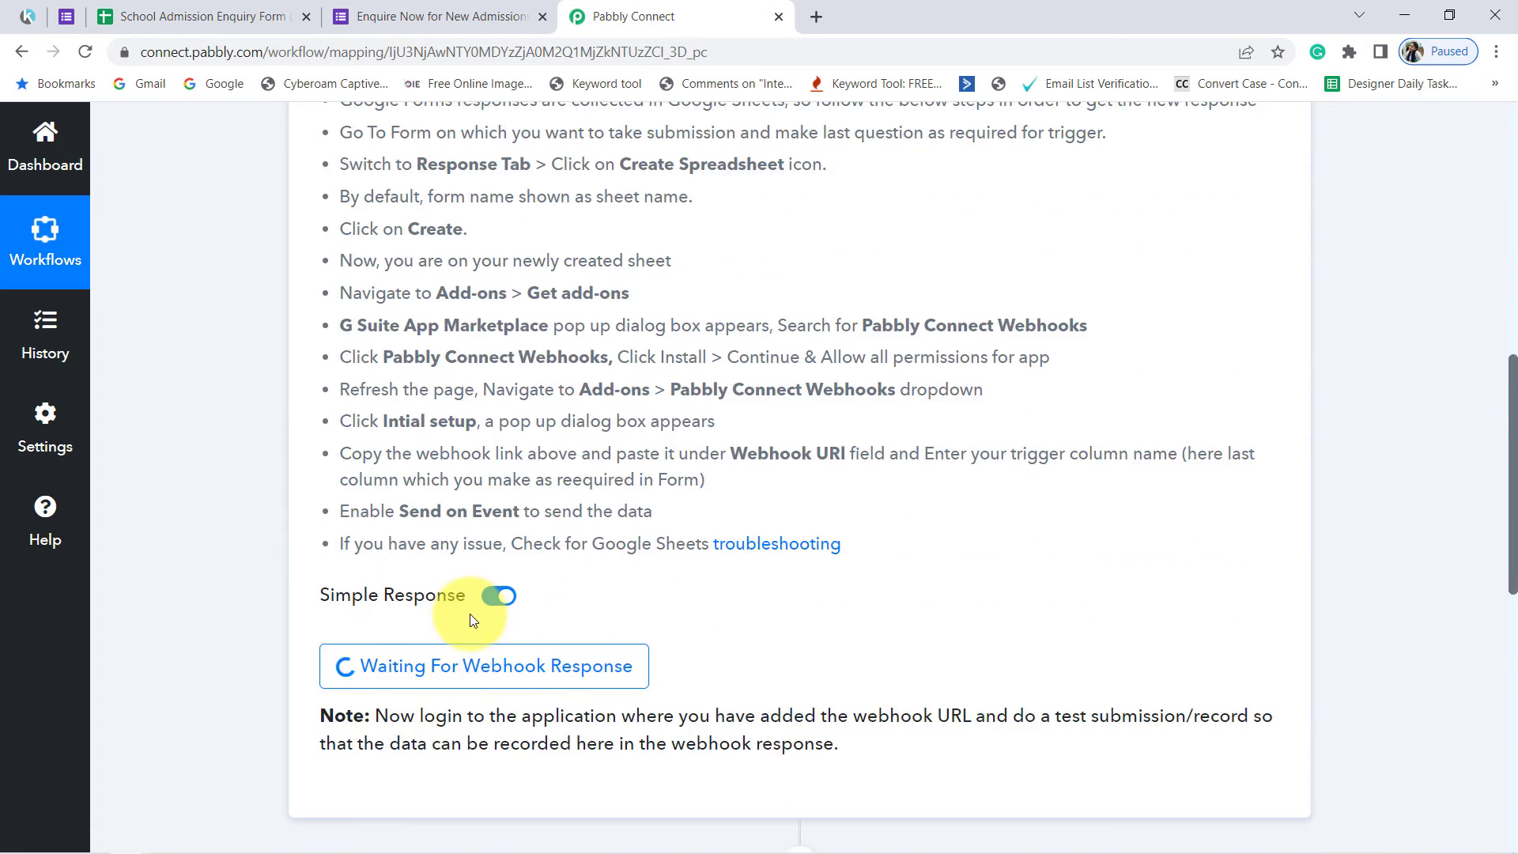
pyautogui.scroll(-3, 472, 620)
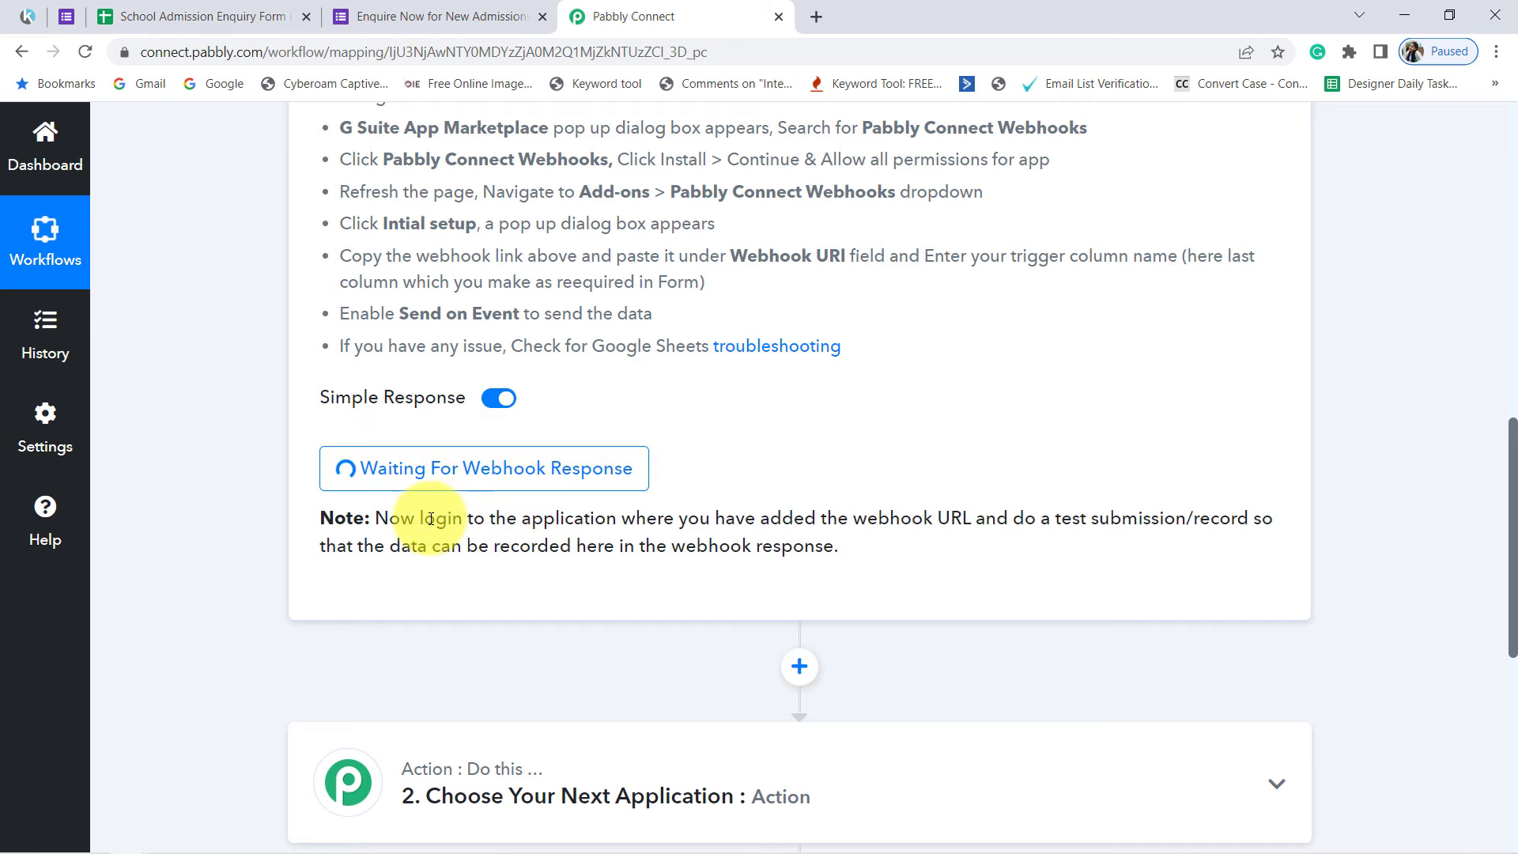
pyautogui.moveTo(594, 518); pyautogui.dragTo(806, 568)
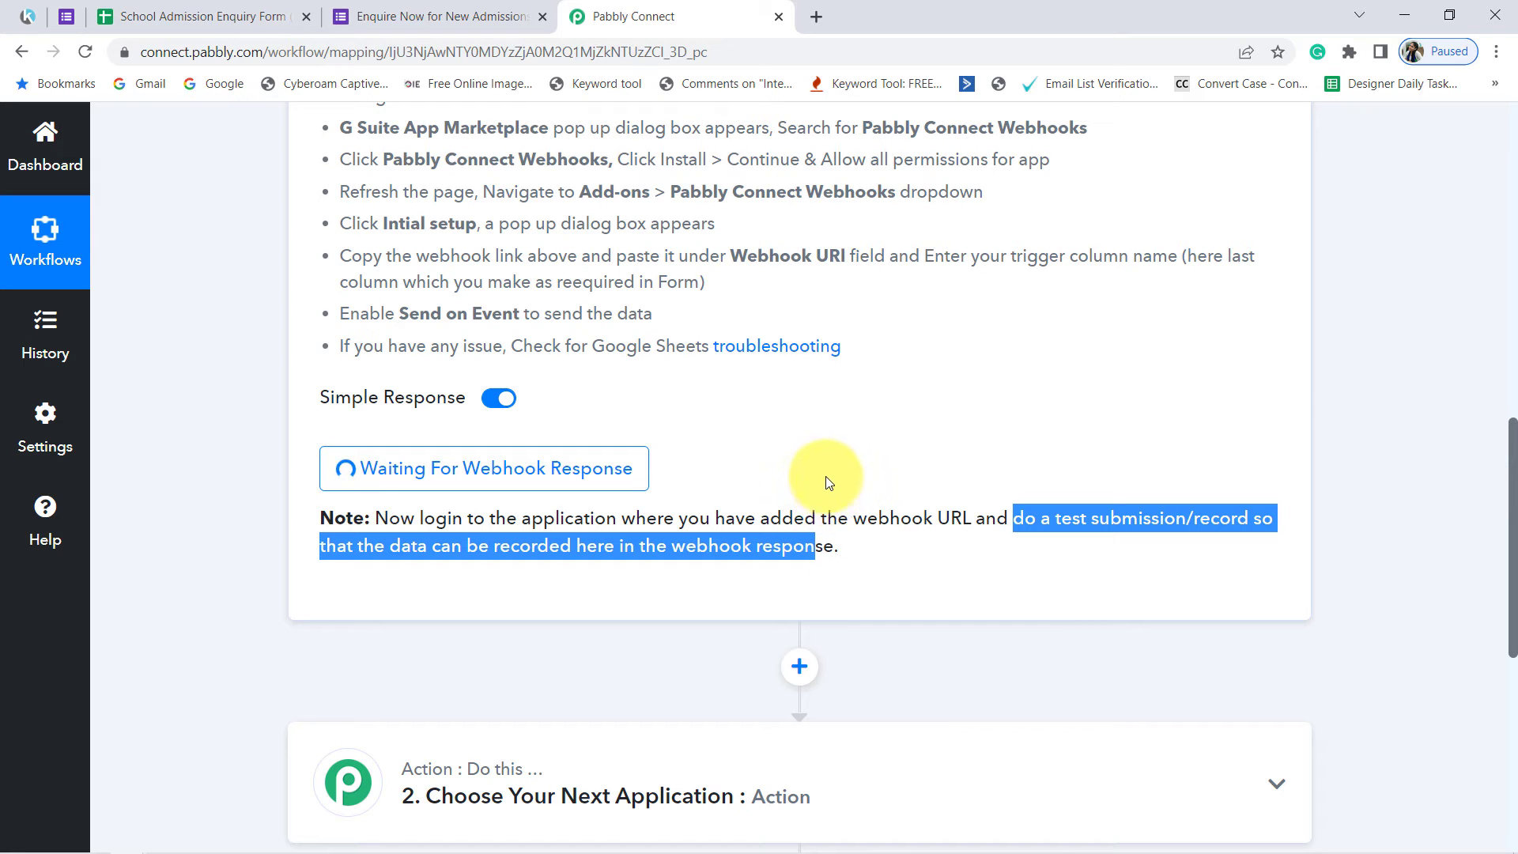
pyautogui.scroll(7, 712, 484)
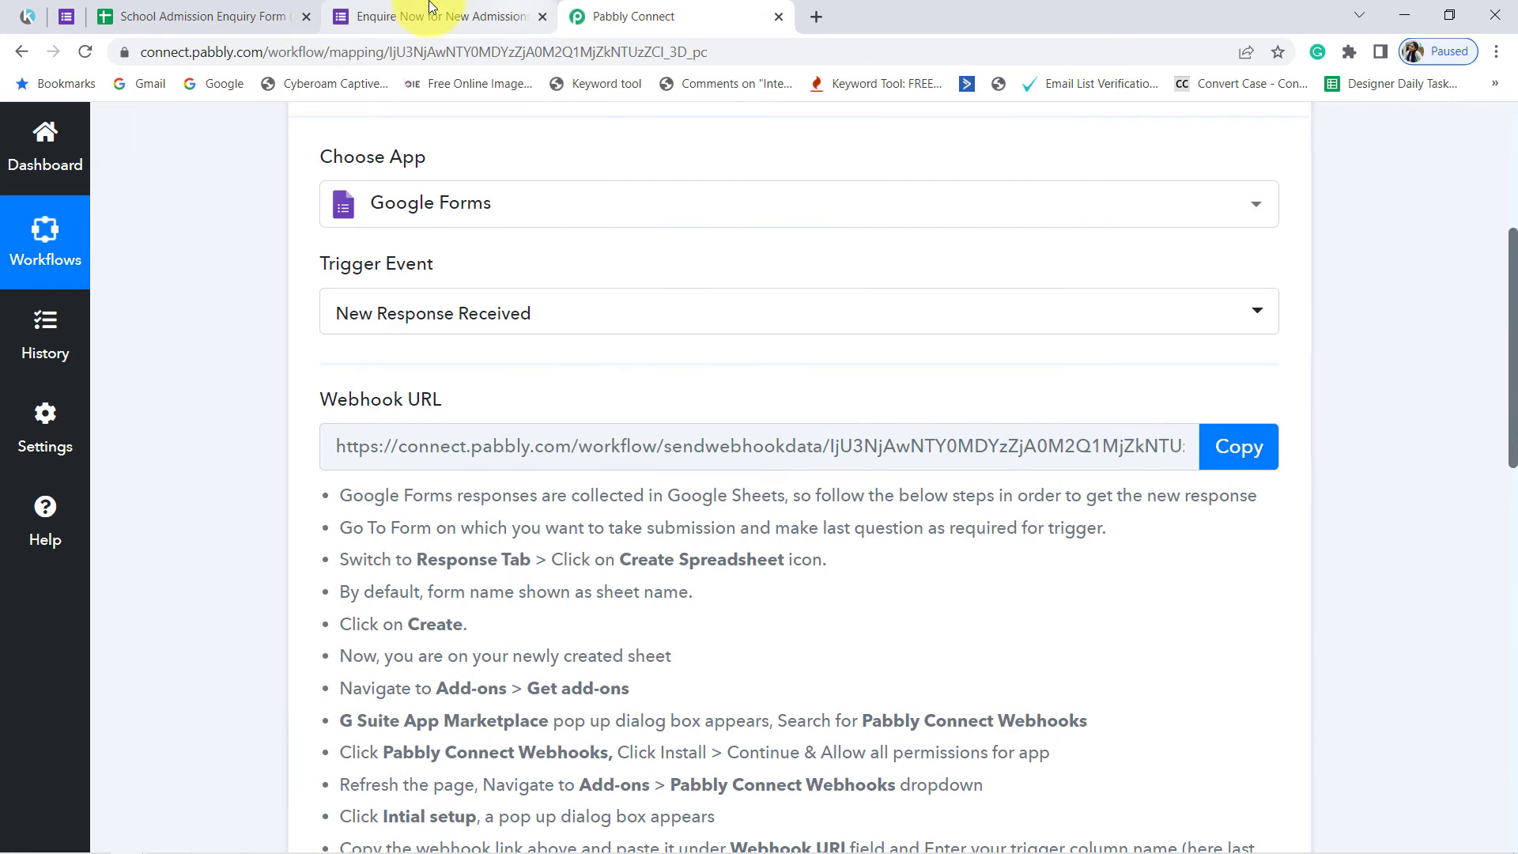
pyautogui.click(431, 7)
pyautogui.scroll(-4, 605, 408)
pyautogui.scroll(4, 625, 427)
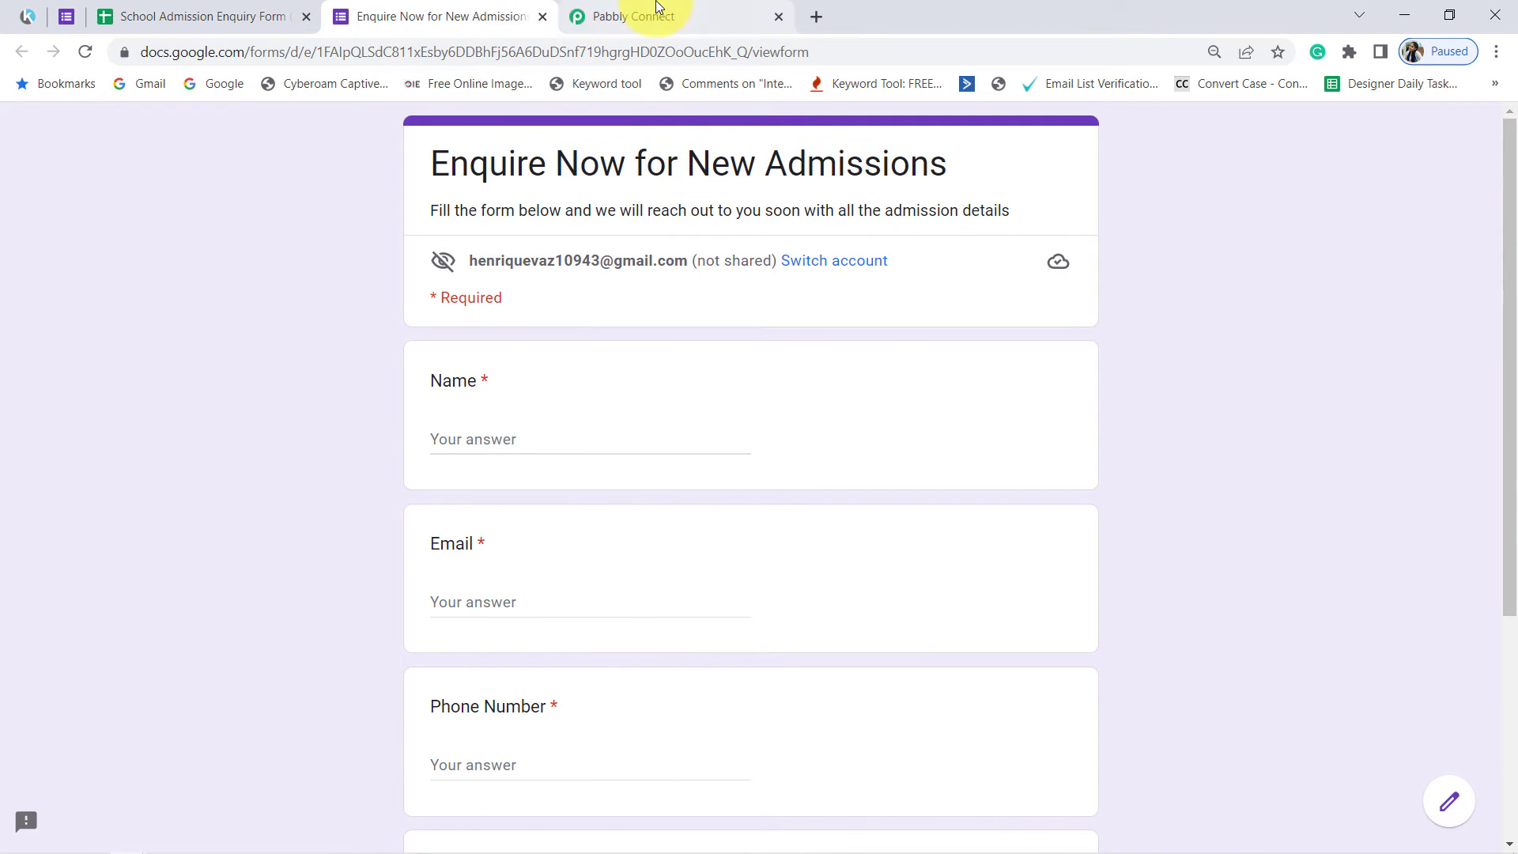
pyautogui.click(656, 7)
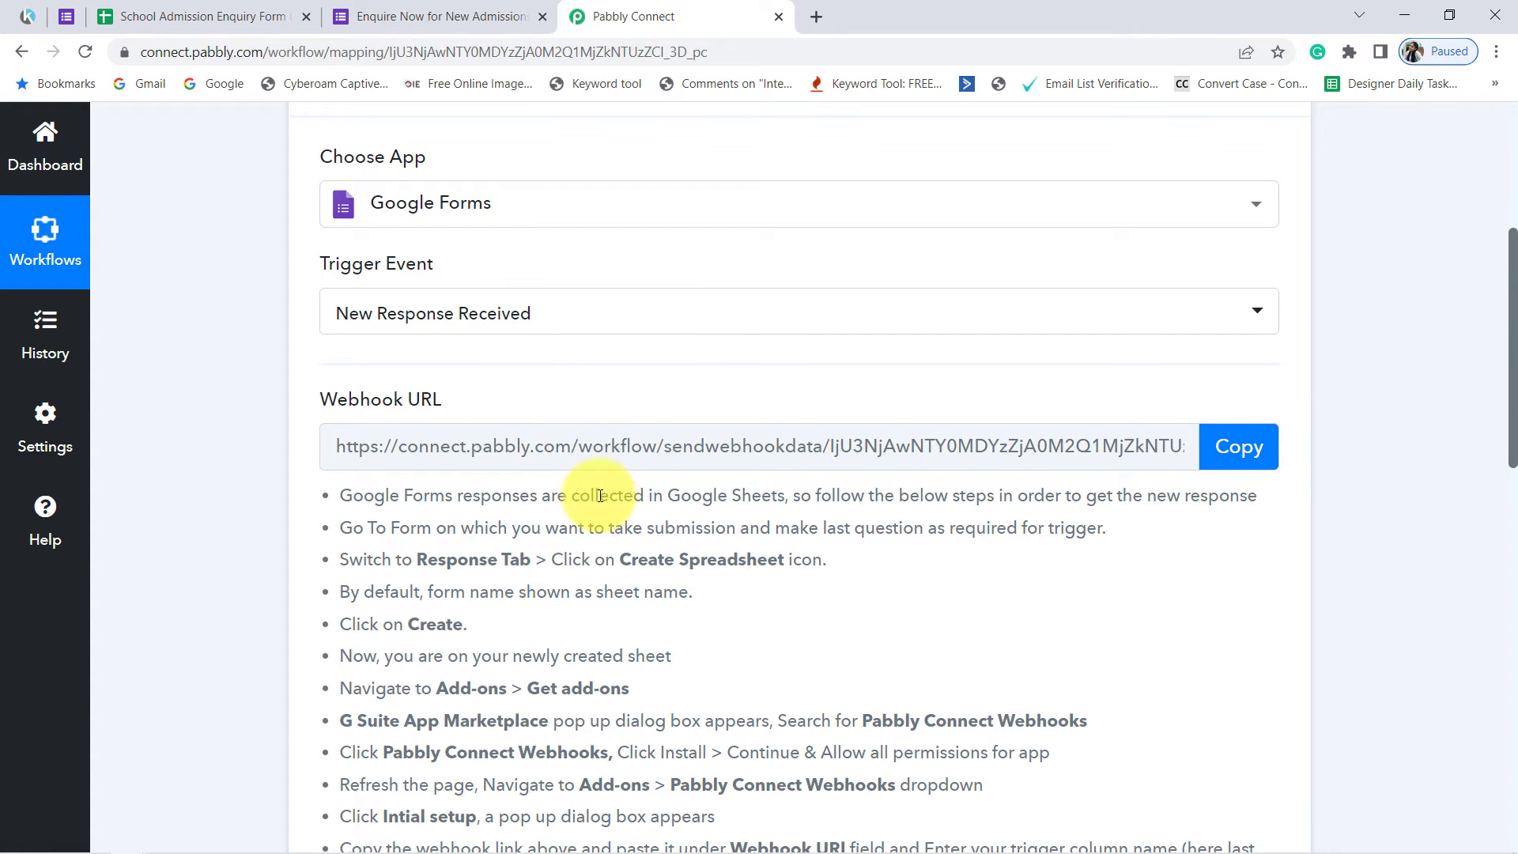
# Step: Fill in the admission enquiry form with a test name, e-mail, phone number and class 5th, and submit the response
pyautogui.click(379, 16)
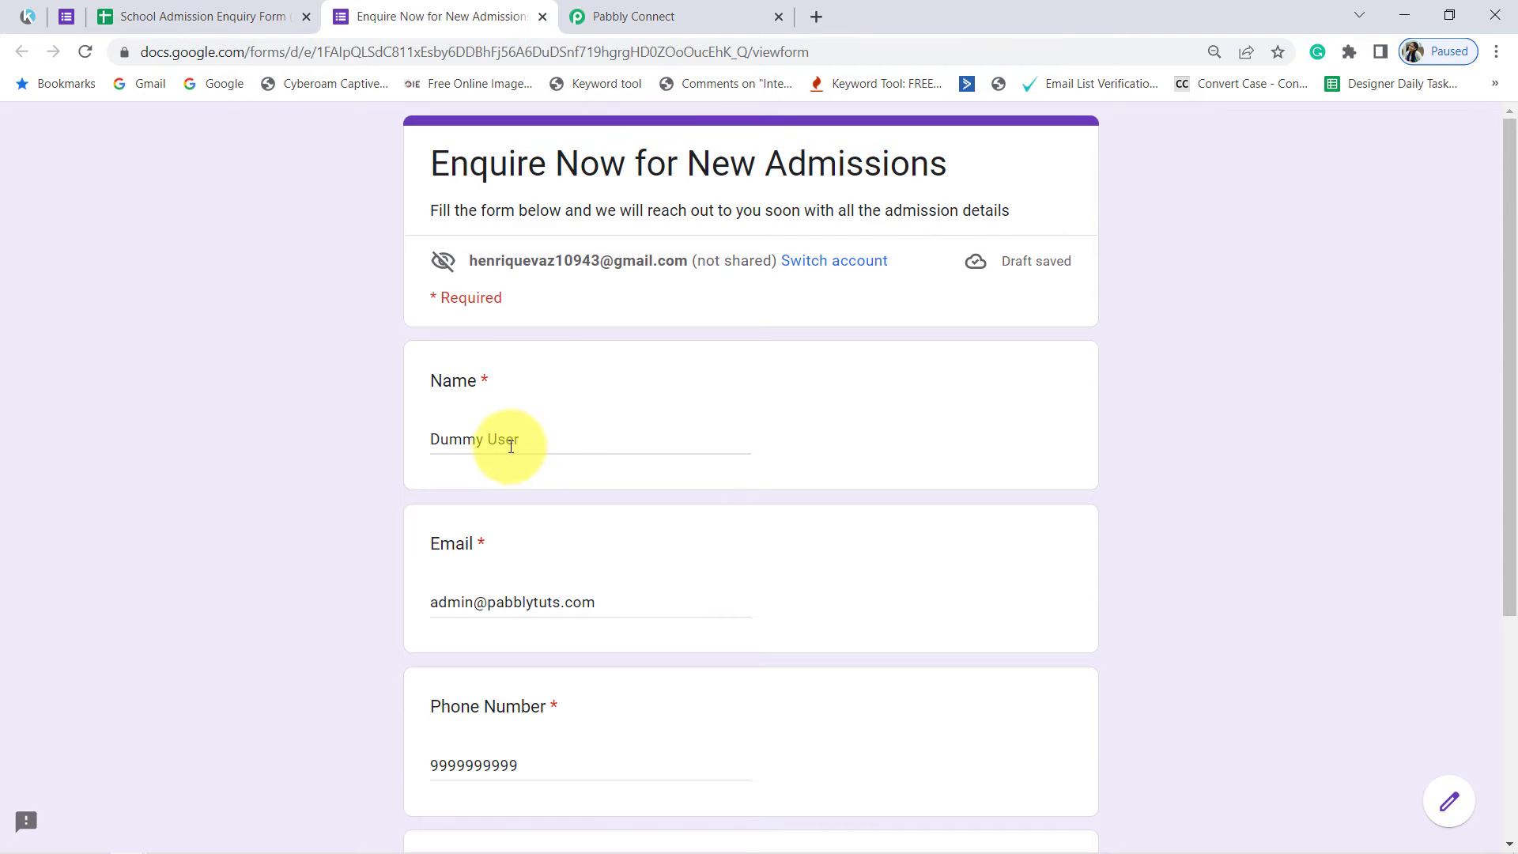
pyautogui.moveTo(506, 444); pyautogui.dragTo(430, 440)
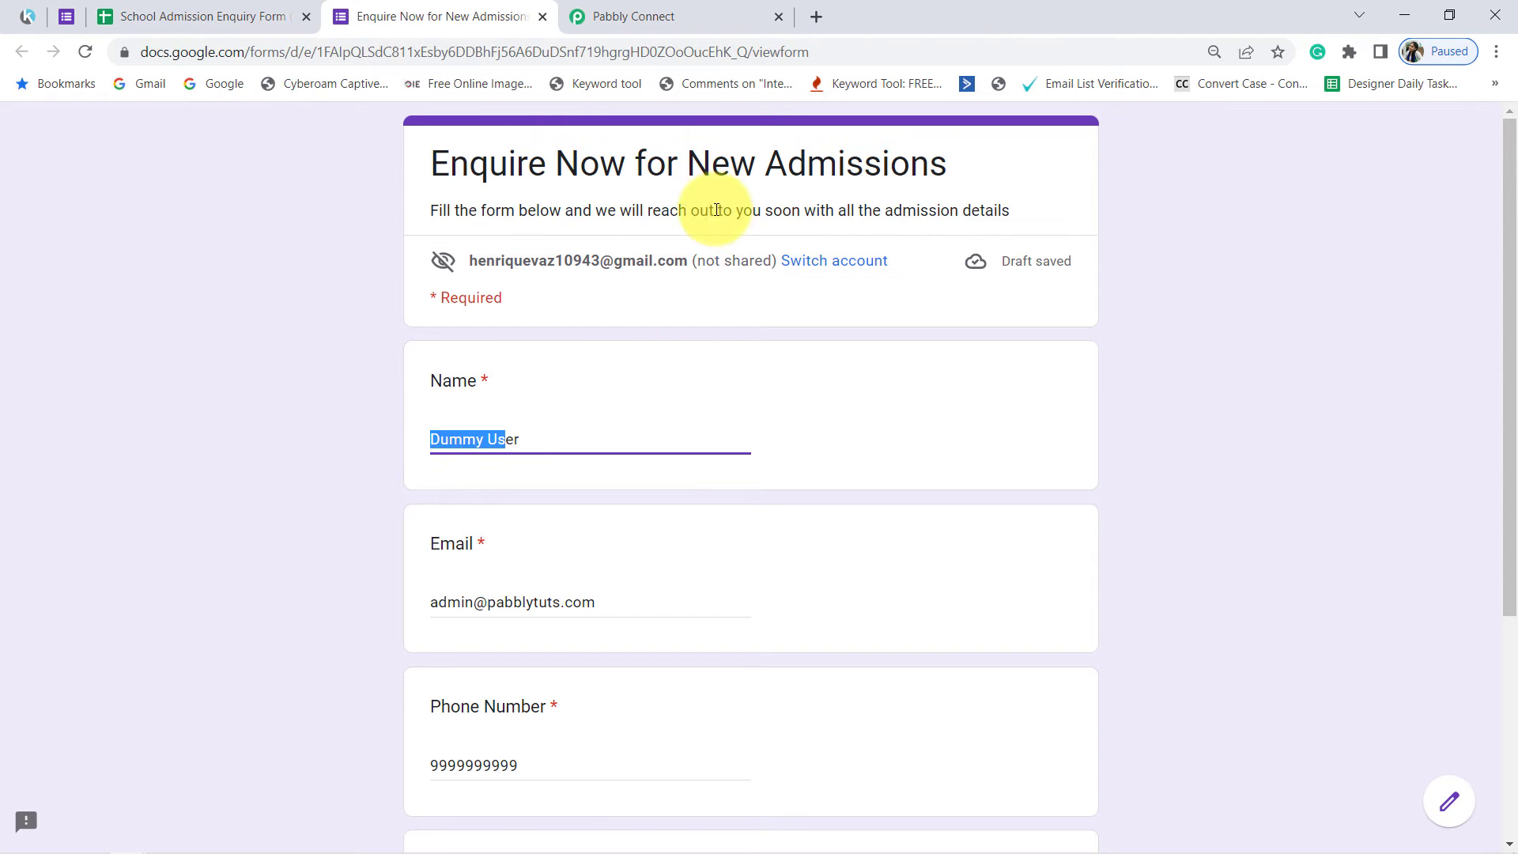
pyautogui.scroll(-2, 442, 393)
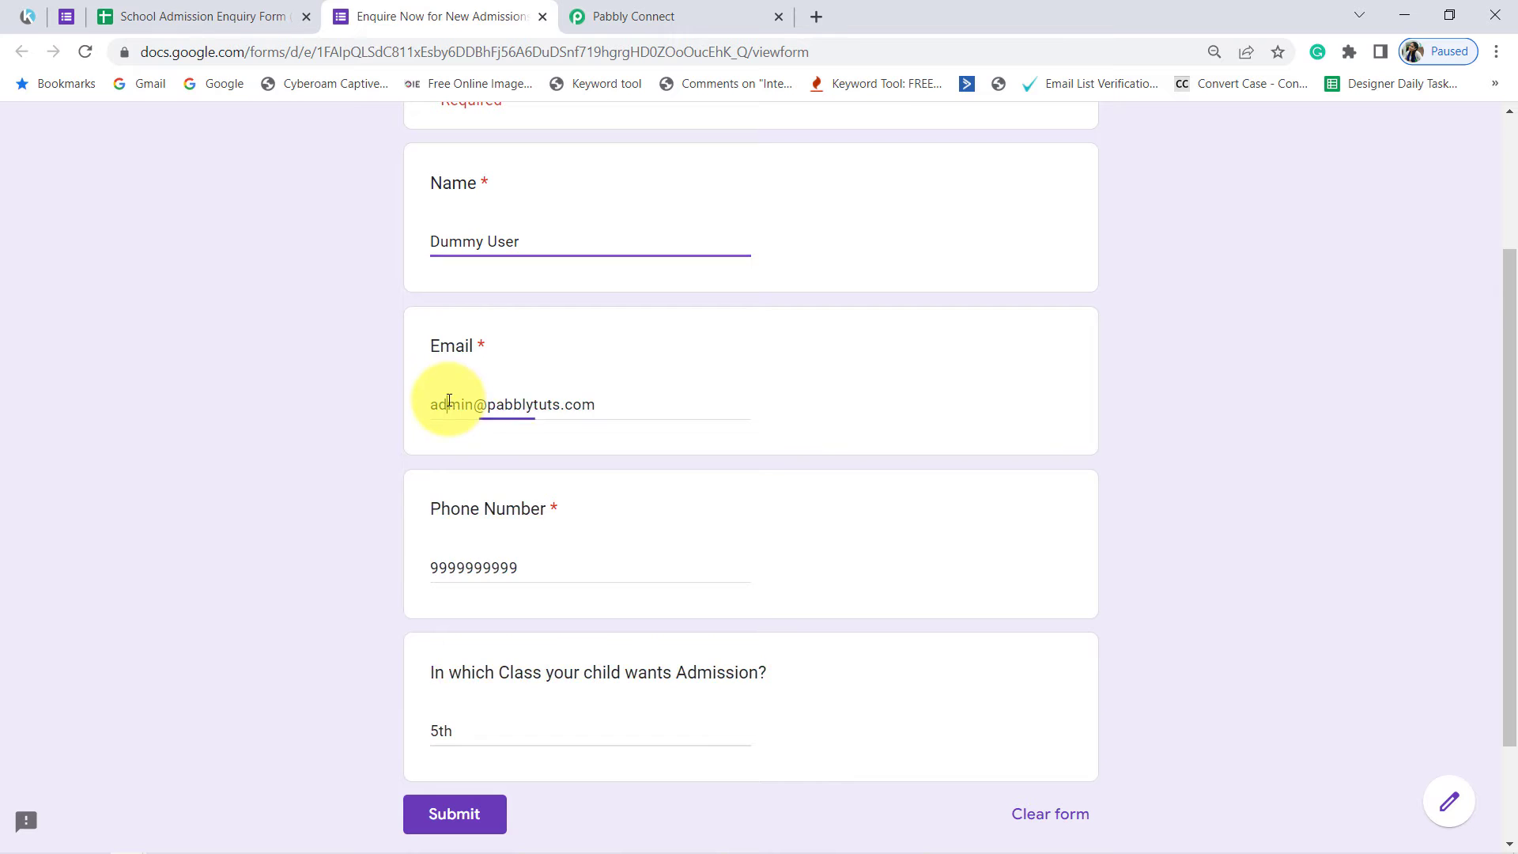
pyautogui.moveTo(448, 401); pyautogui.dragTo(593, 406)
pyautogui.scroll(-2, 515, 469)
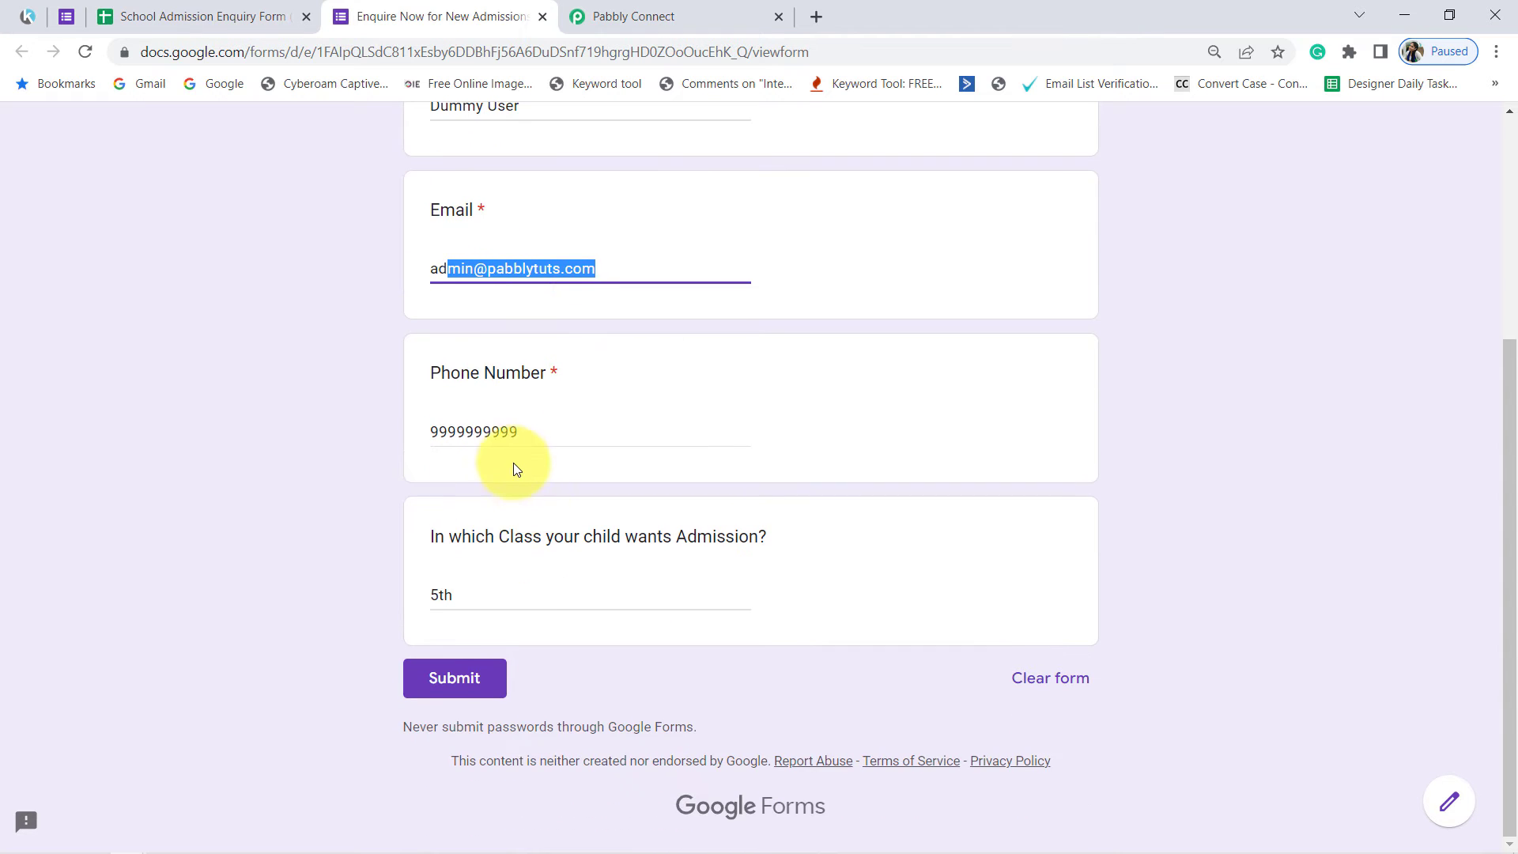
pyautogui.moveTo(501, 429); pyautogui.dragTo(440, 429)
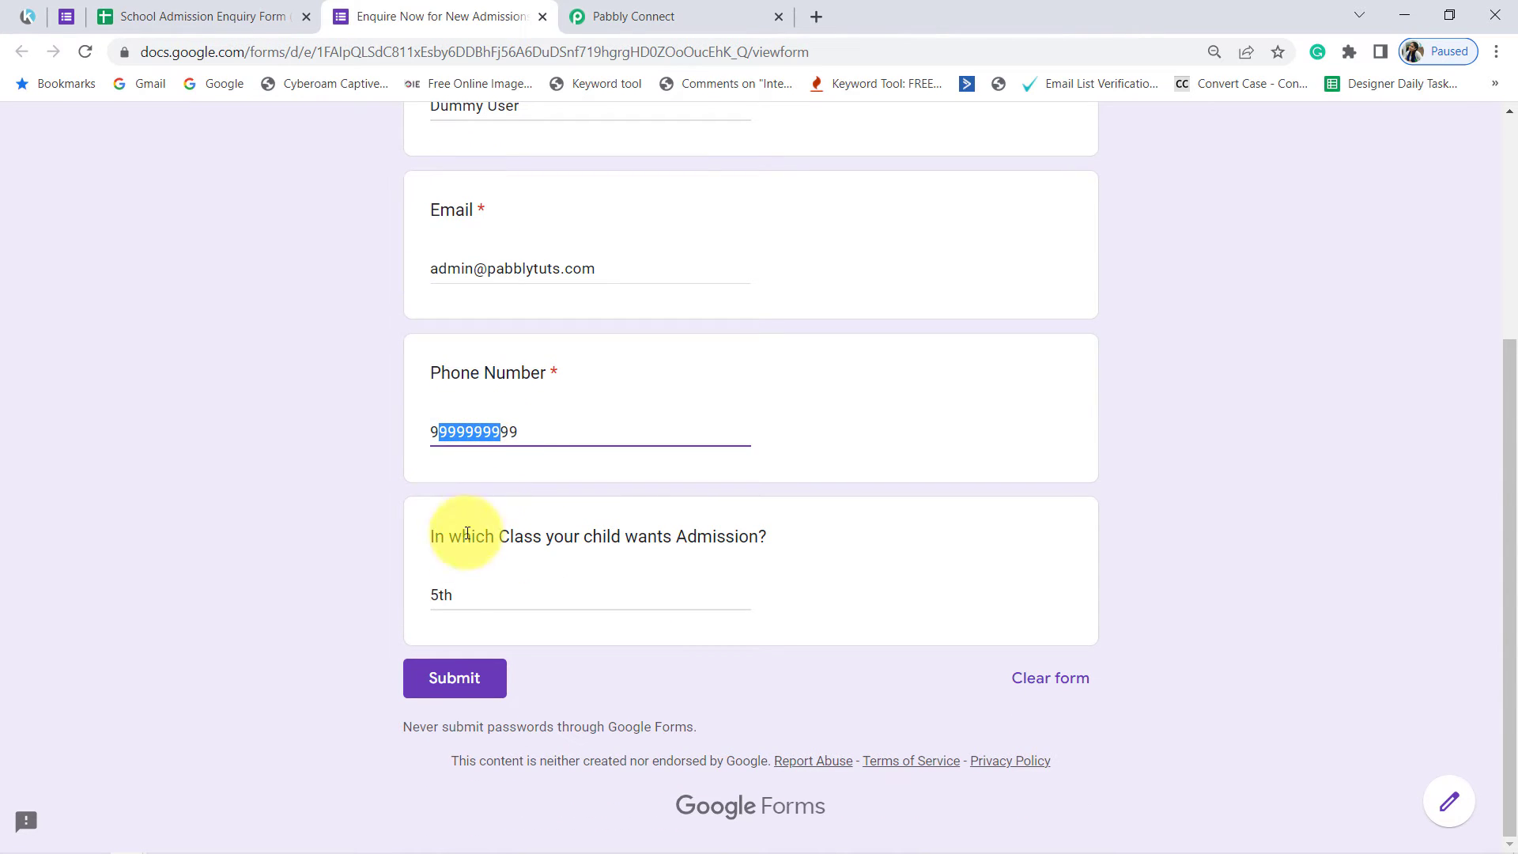
pyautogui.doubleClick(441, 596)
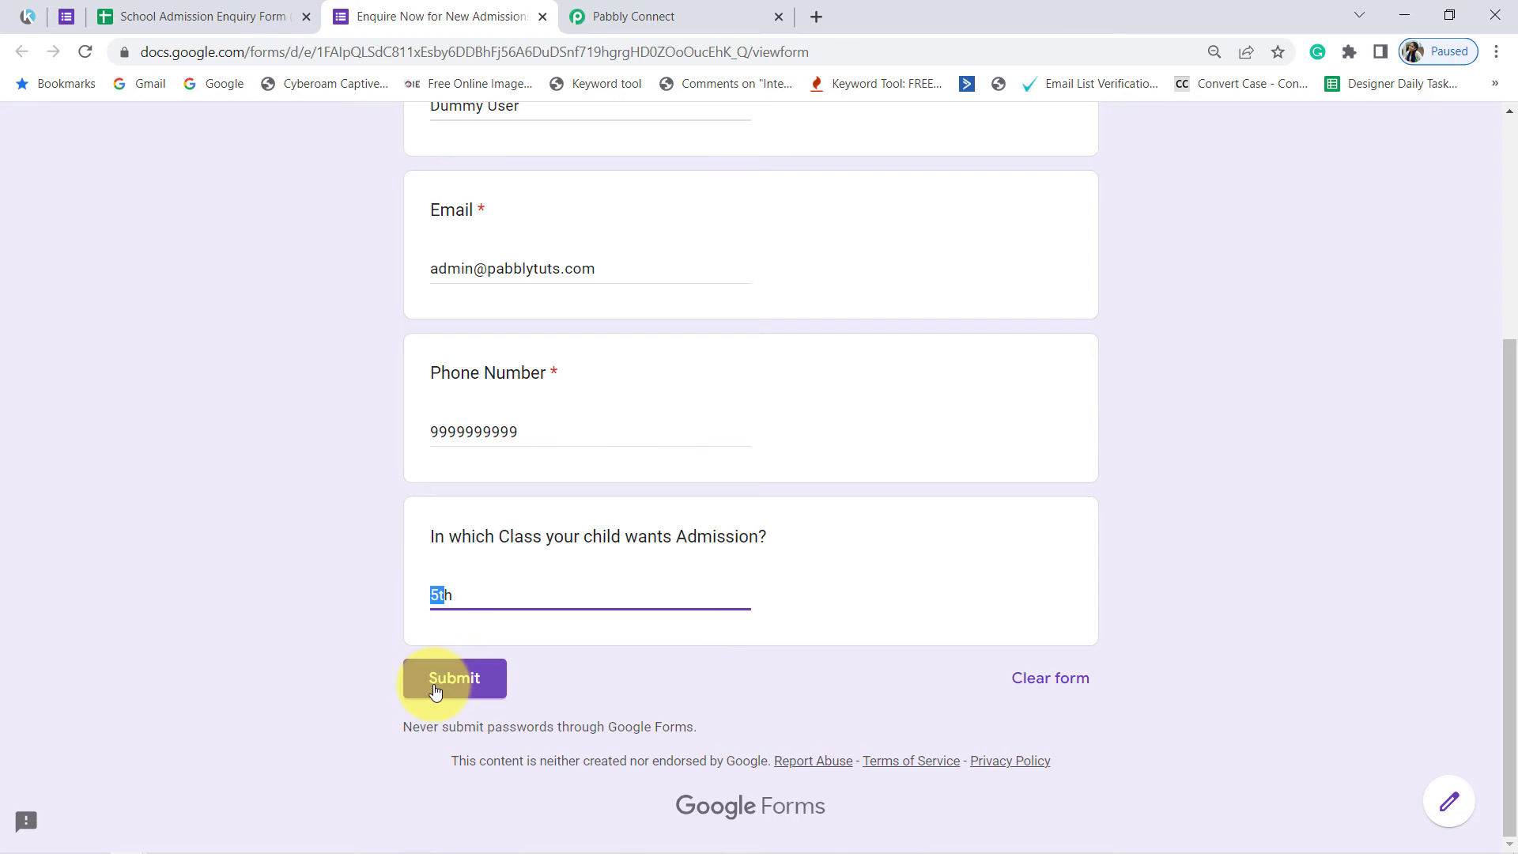
pyautogui.click(435, 690)
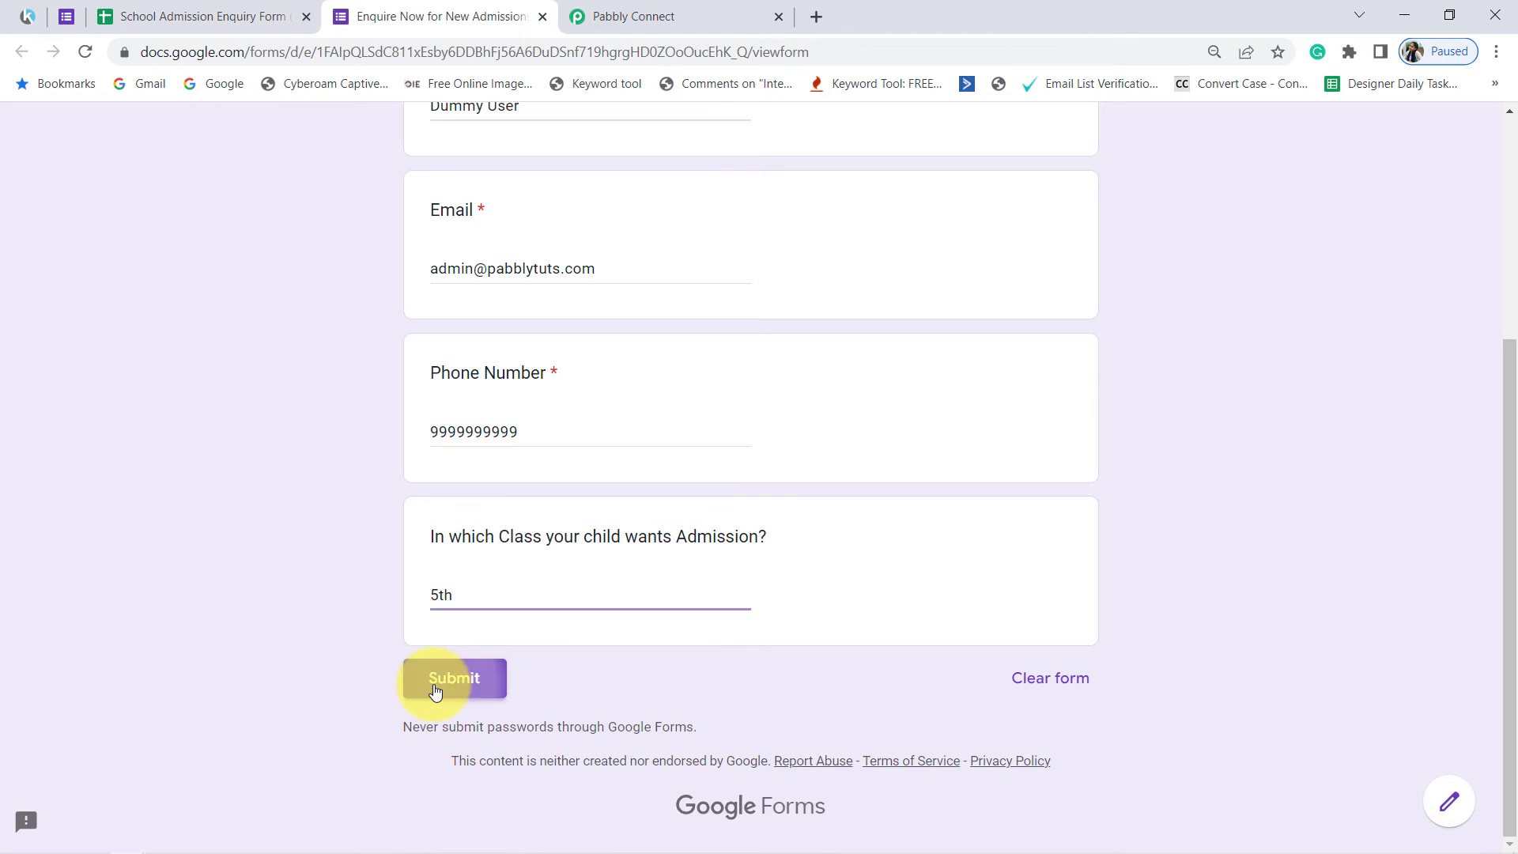
# Step: Return to the responses sheet and send the new response as test data to the webhook, checking the returned message
pyautogui.click(230, 12)
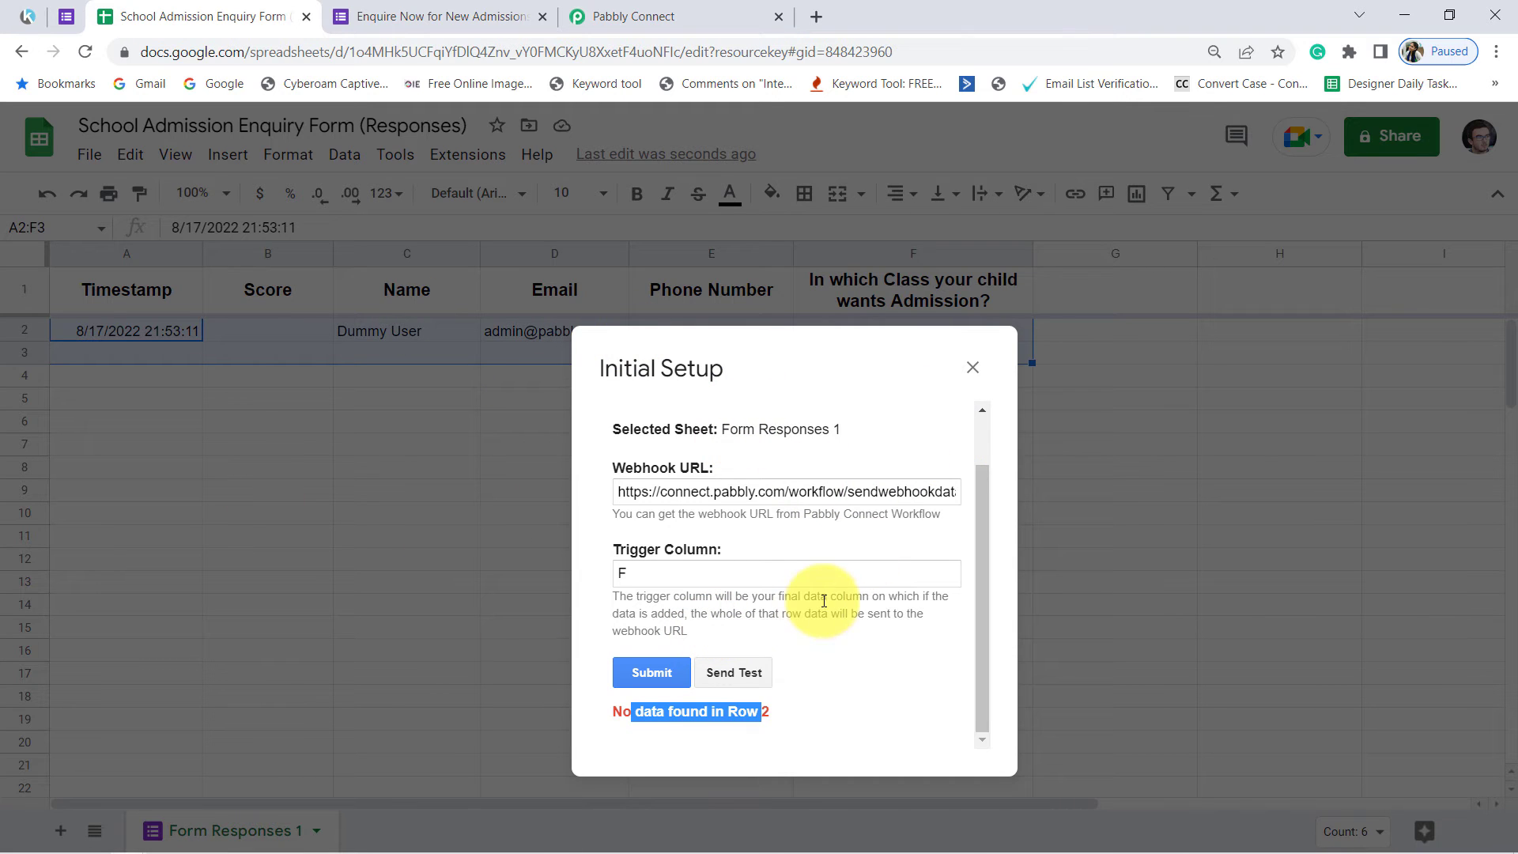
pyautogui.click(732, 677)
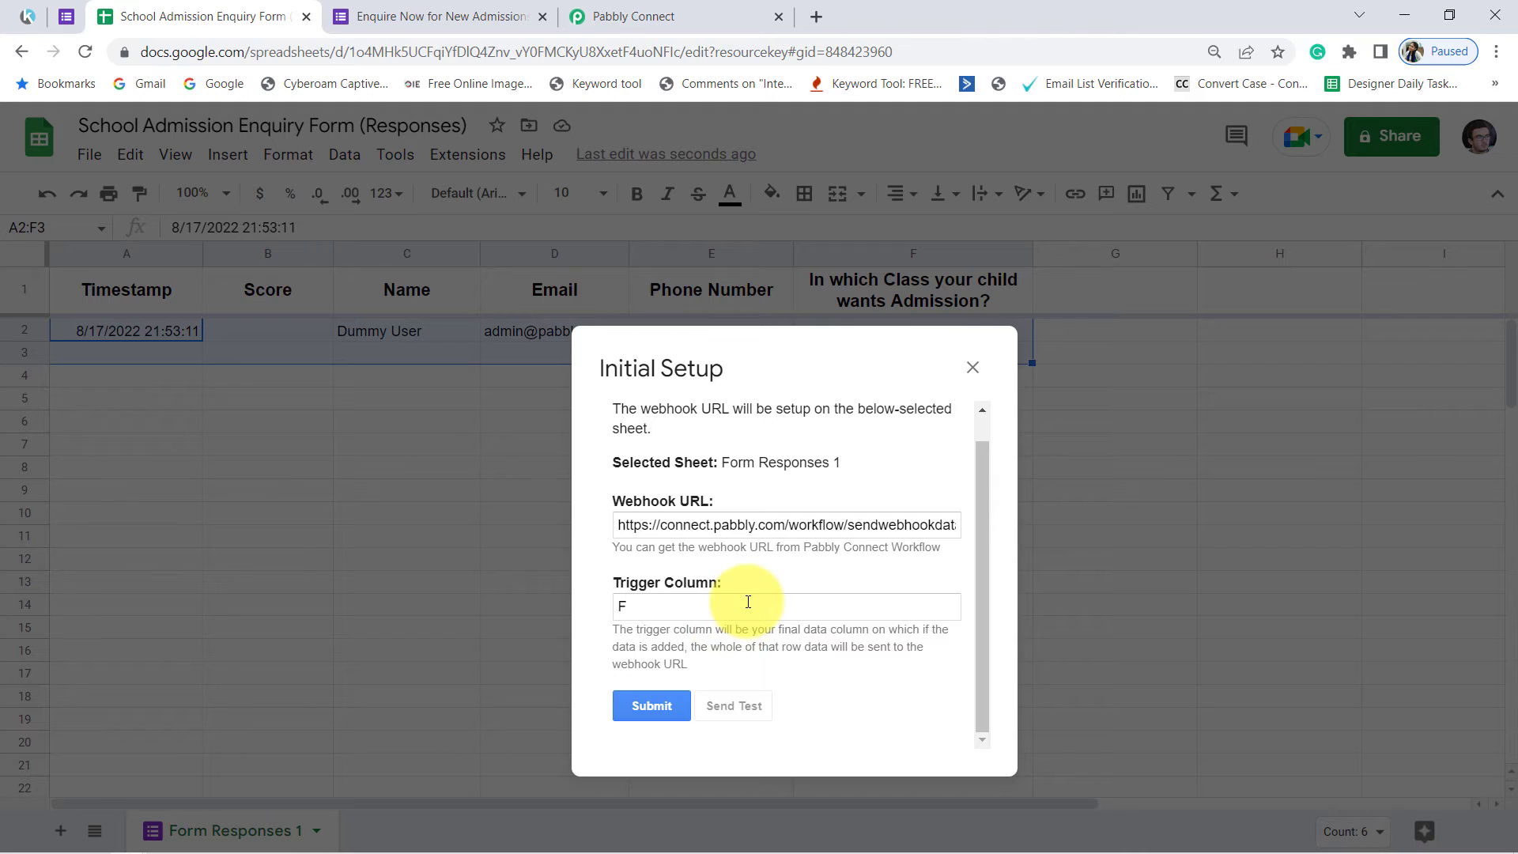
pyautogui.scroll(-1, 748, 602)
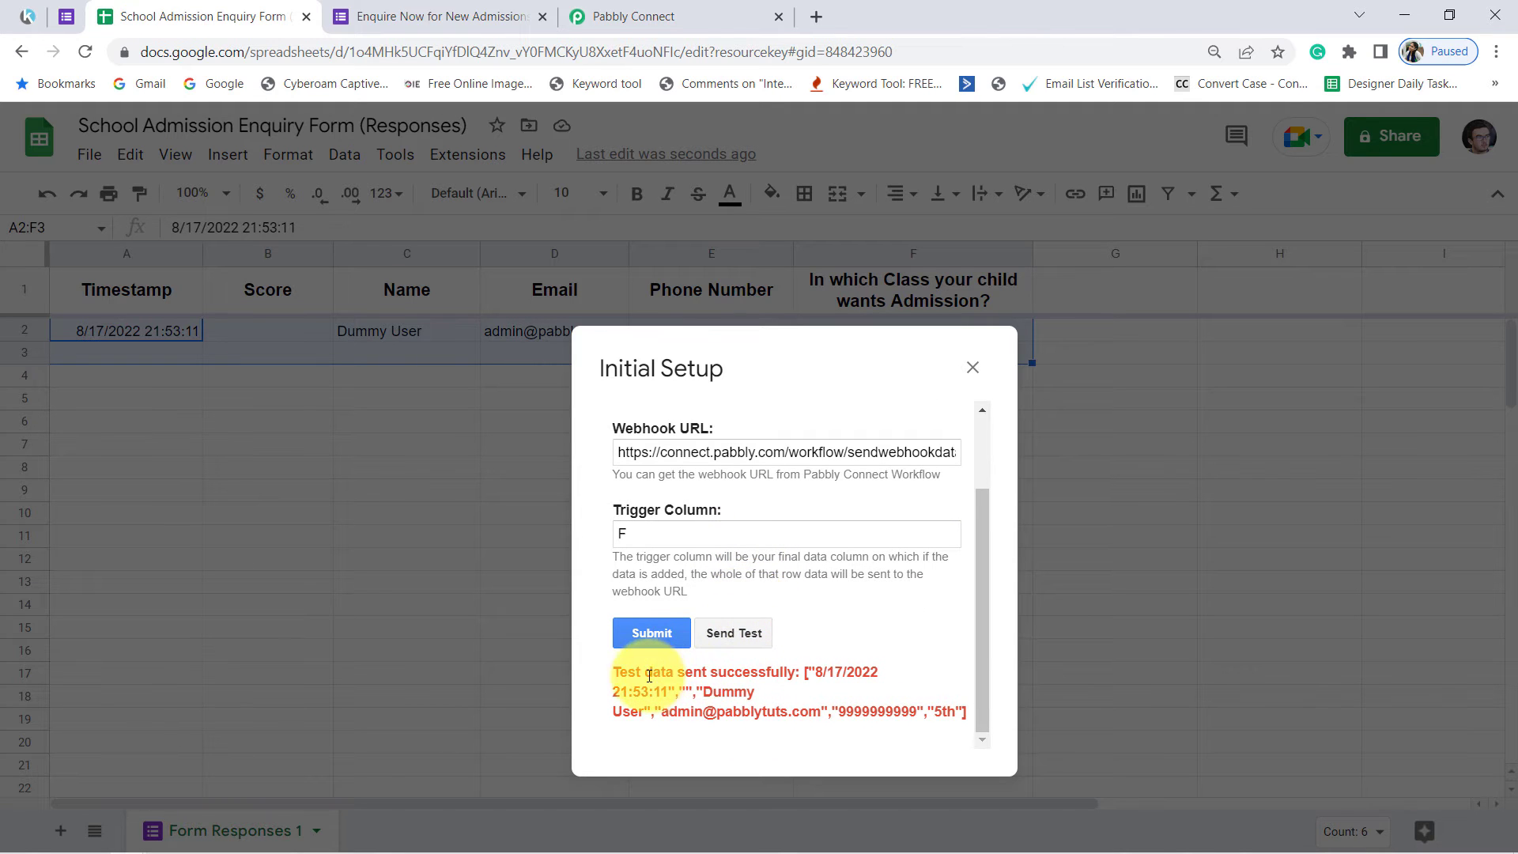
pyautogui.moveTo(626, 673); pyautogui.dragTo(848, 669)
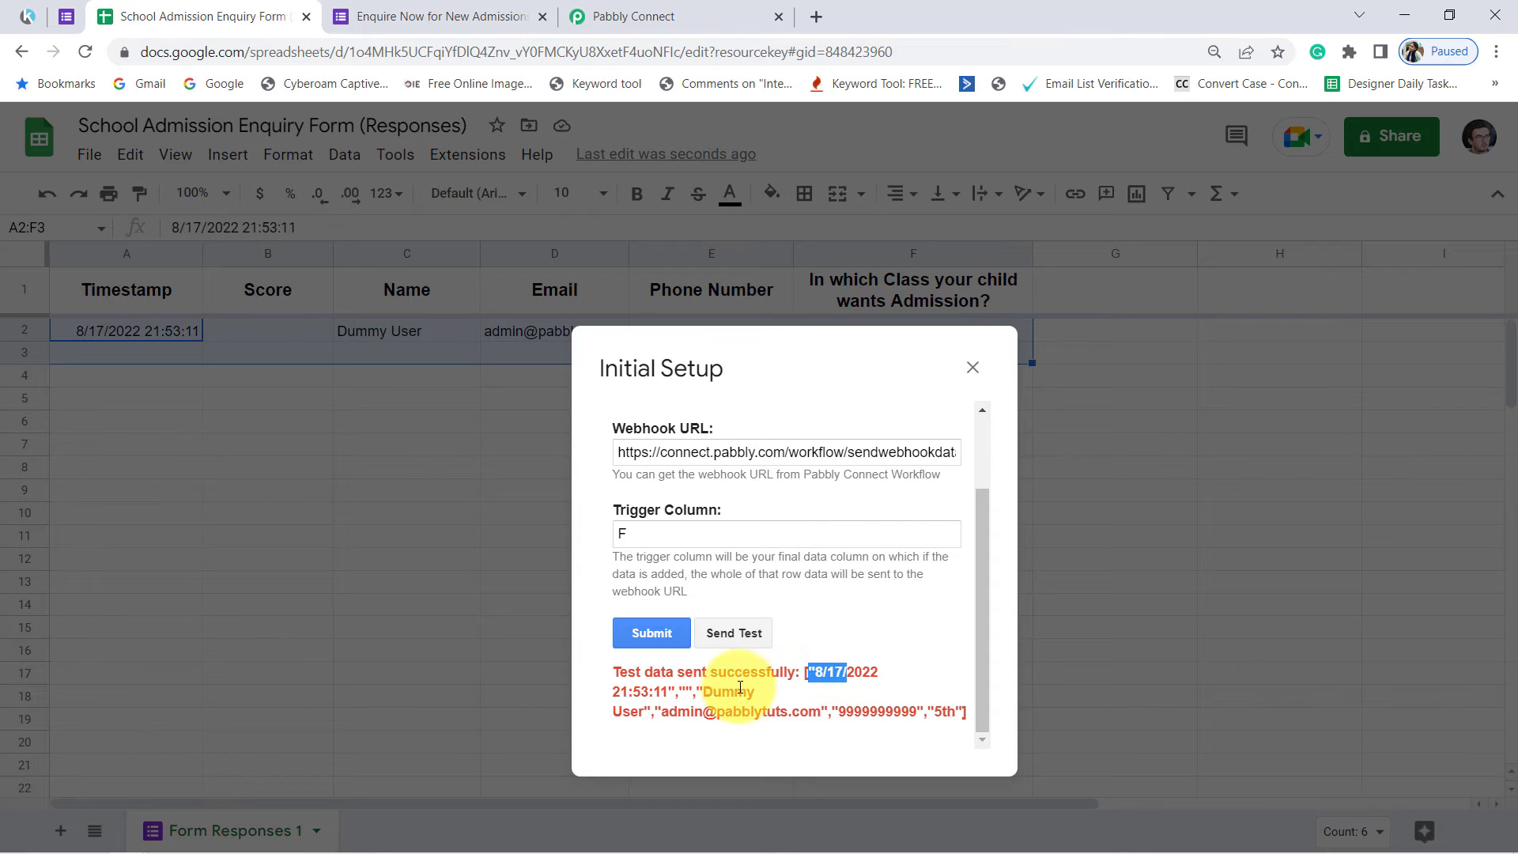
# Step: Read the returned test data, then in Pabbly Connect examine the received name, email and phone number values in the webhook response
pyautogui.moveTo(721, 692); pyautogui.dragTo(929, 713)
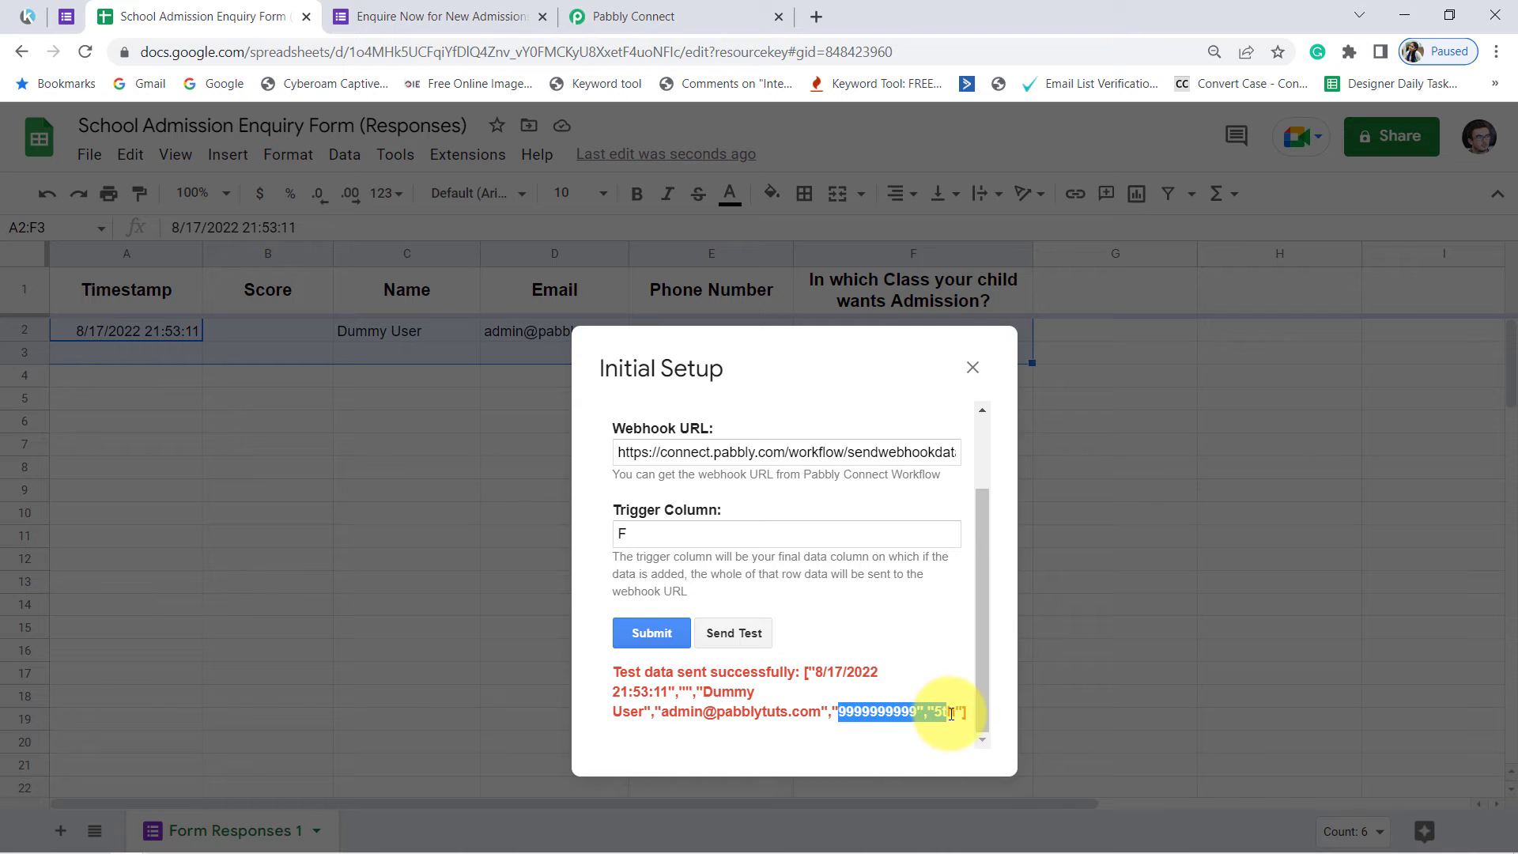
pyautogui.click(688, 14)
pyautogui.scroll(-1, 702, 423)
pyautogui.scroll(-10, 702, 433)
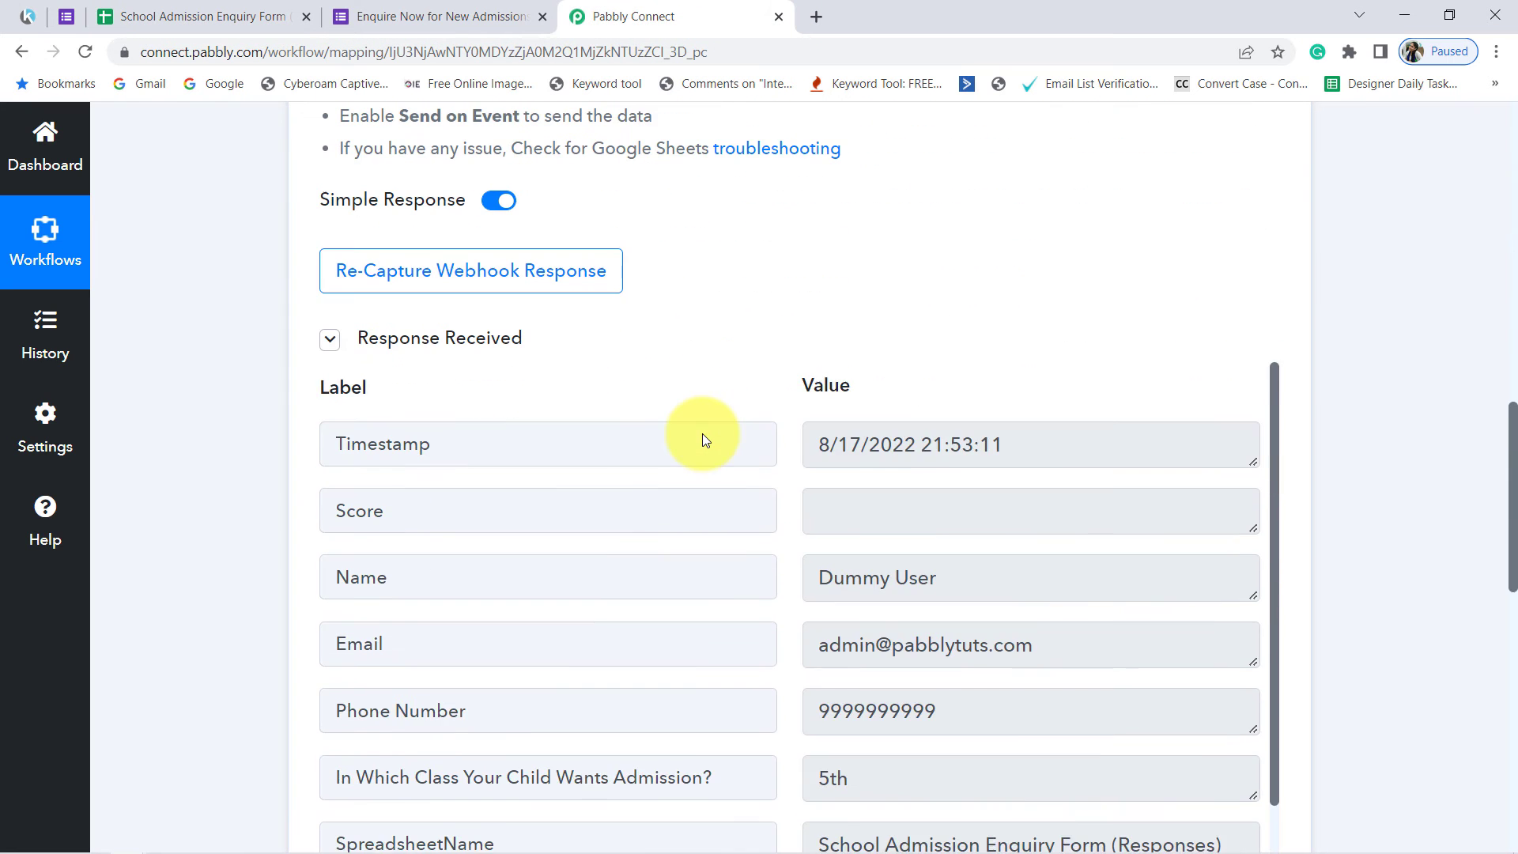
pyautogui.moveTo(298, 345); pyautogui.dragTo(523, 358)
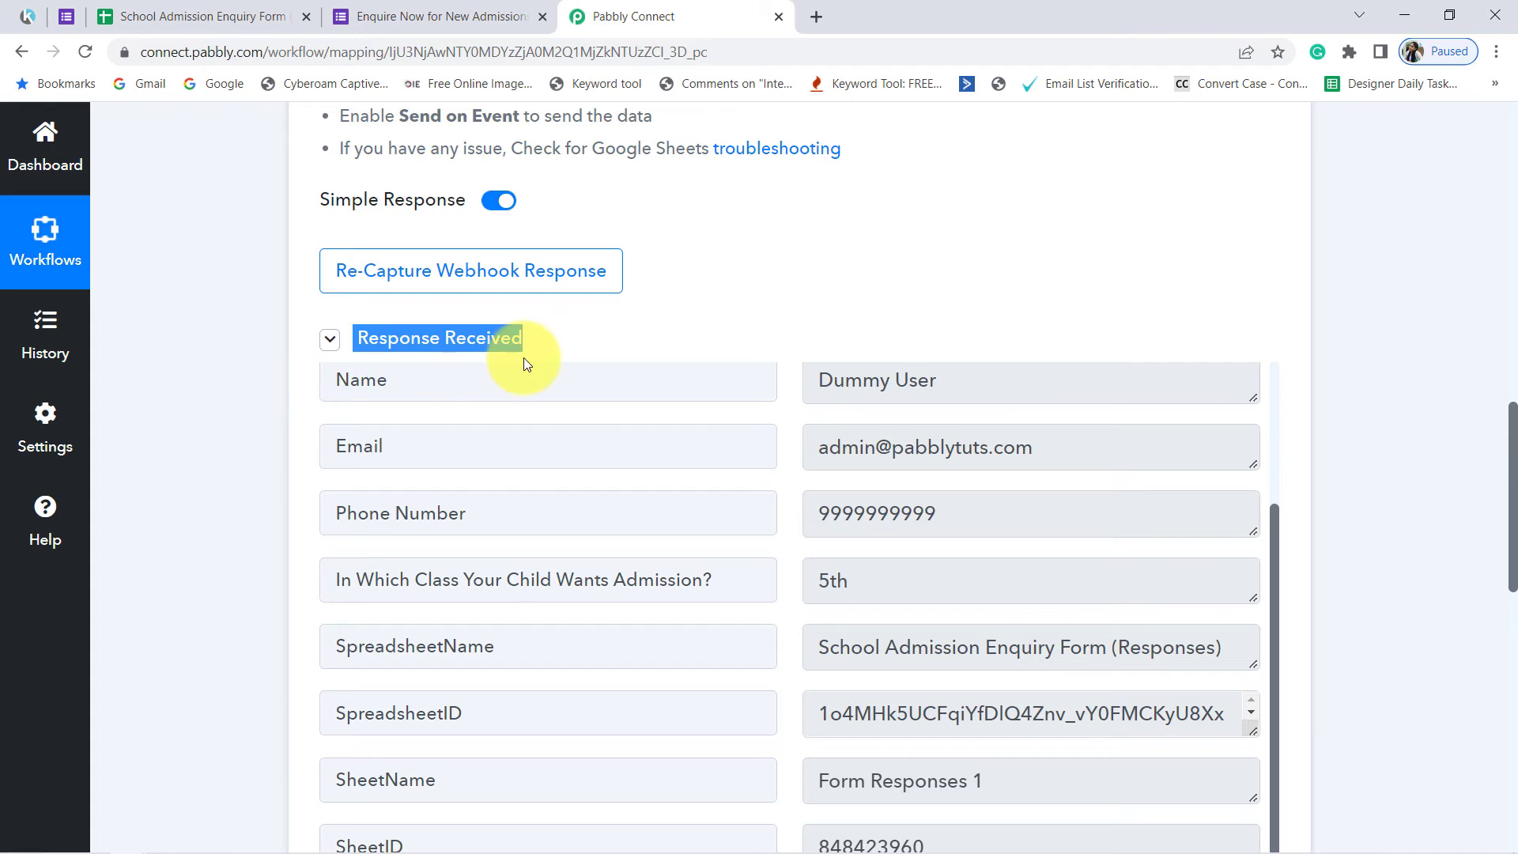
pyautogui.moveTo(812, 383); pyautogui.dragTo(888, 532)
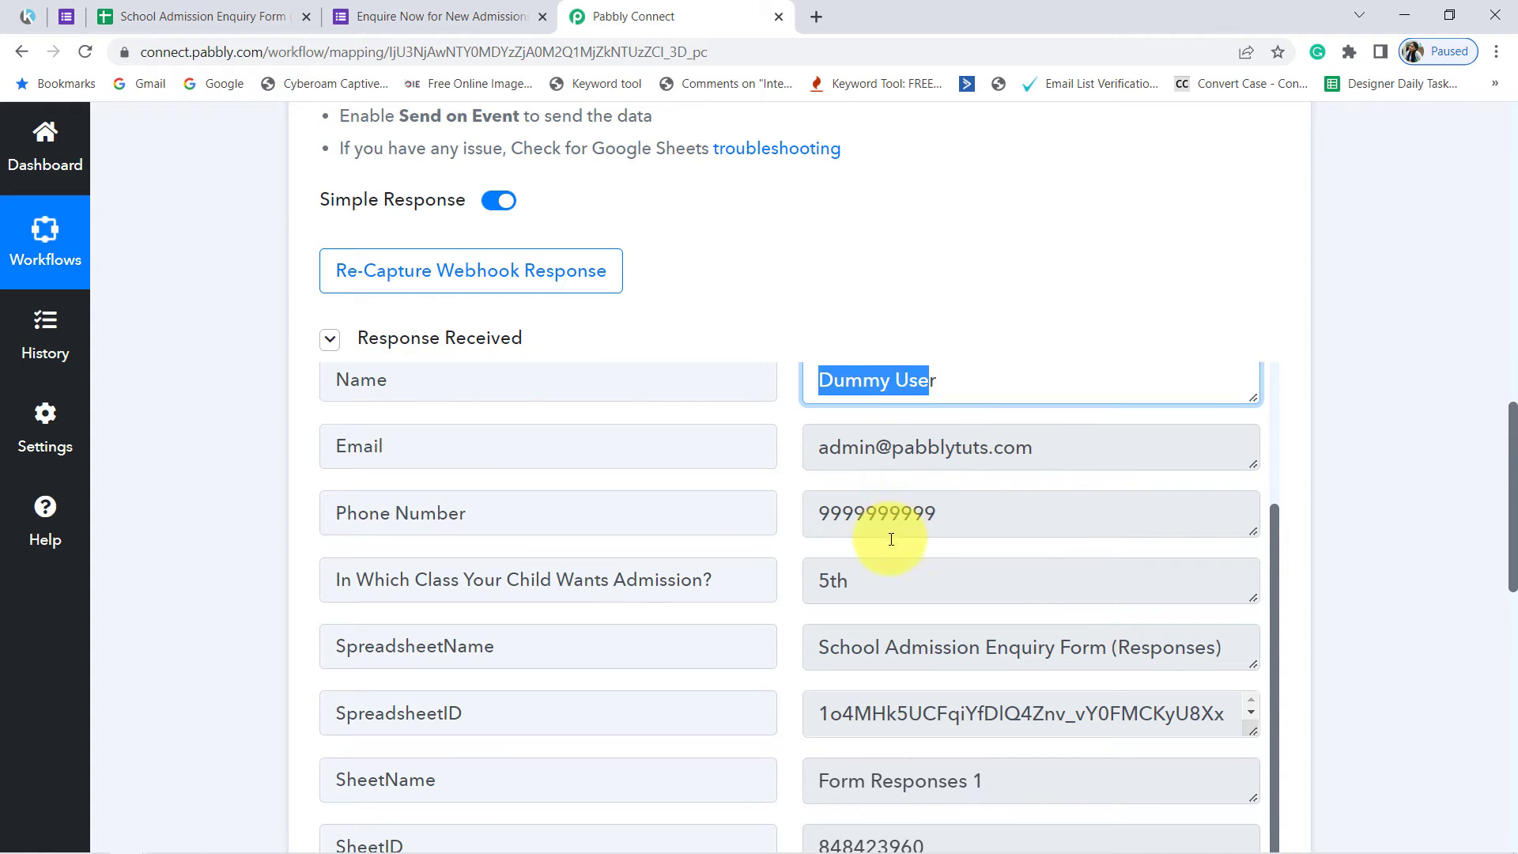
pyautogui.scroll(3, 902, 585)
pyautogui.click(861, 648)
pyautogui.moveTo(861, 649); pyautogui.dragTo(1005, 652)
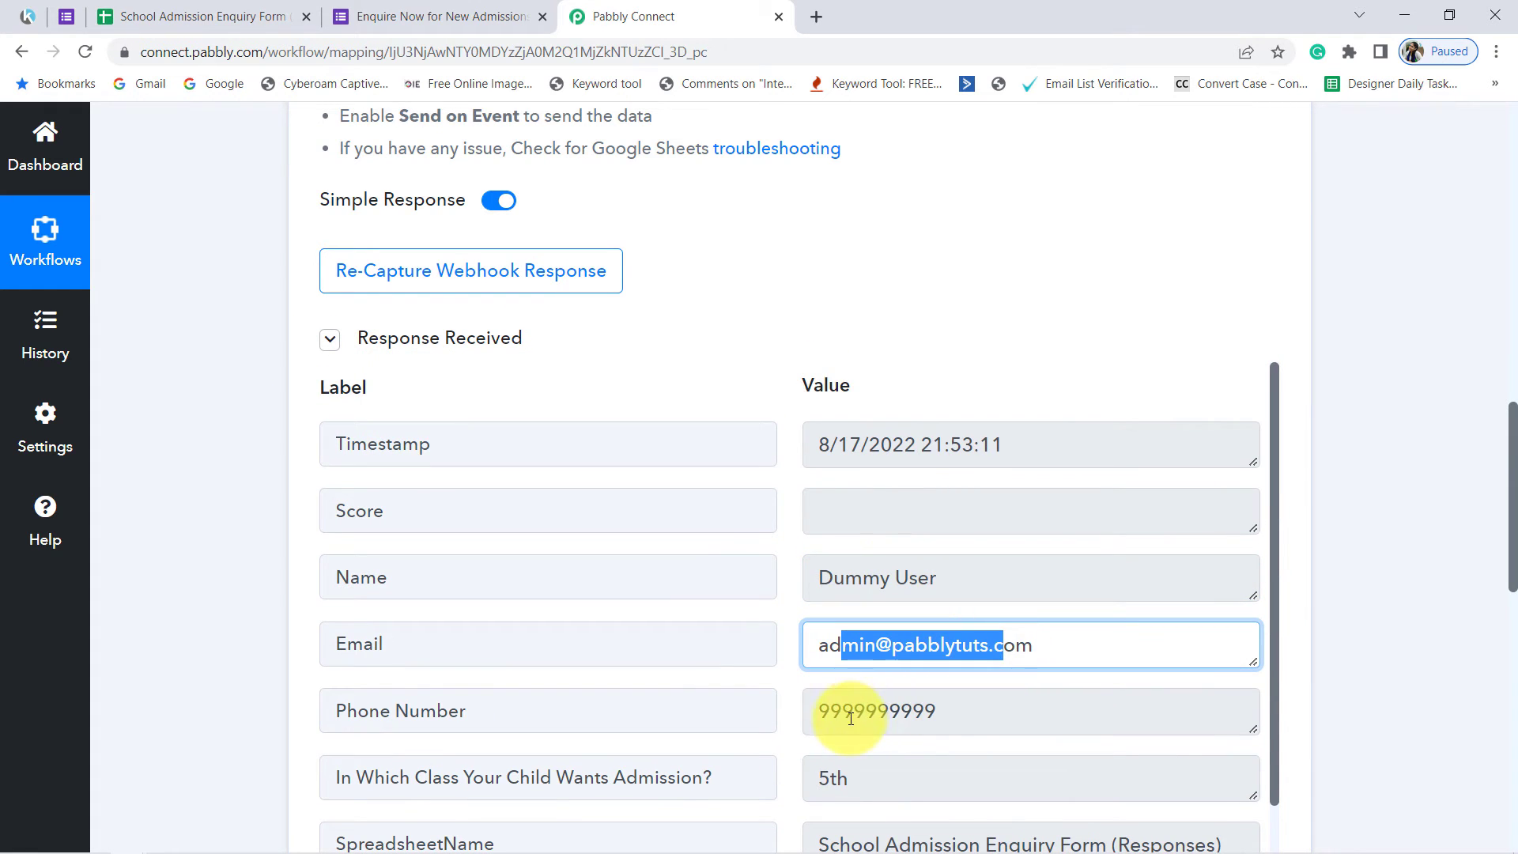
pyautogui.moveTo(854, 715); pyautogui.dragTo(942, 713)
# Step: Look over the remaining webhook response fields, including the class, spreadsheet and sheet details, and review the Google Forms trigger setup
pyautogui.scroll(-2, 861, 674)
pyautogui.scroll(-3, 885, 668)
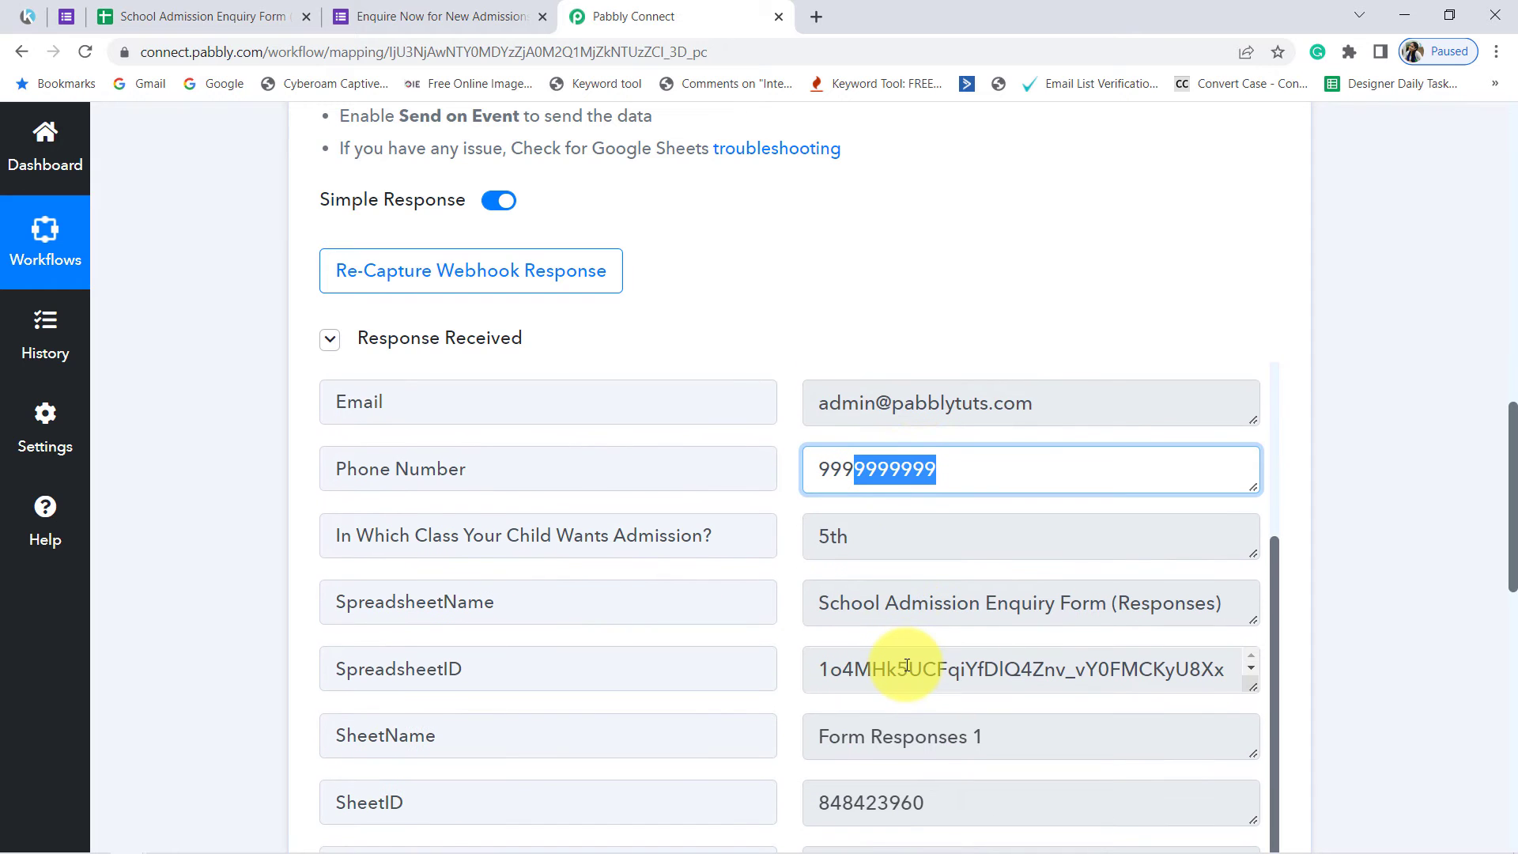
pyautogui.moveTo(956, 605); pyautogui.dragTo(885, 604)
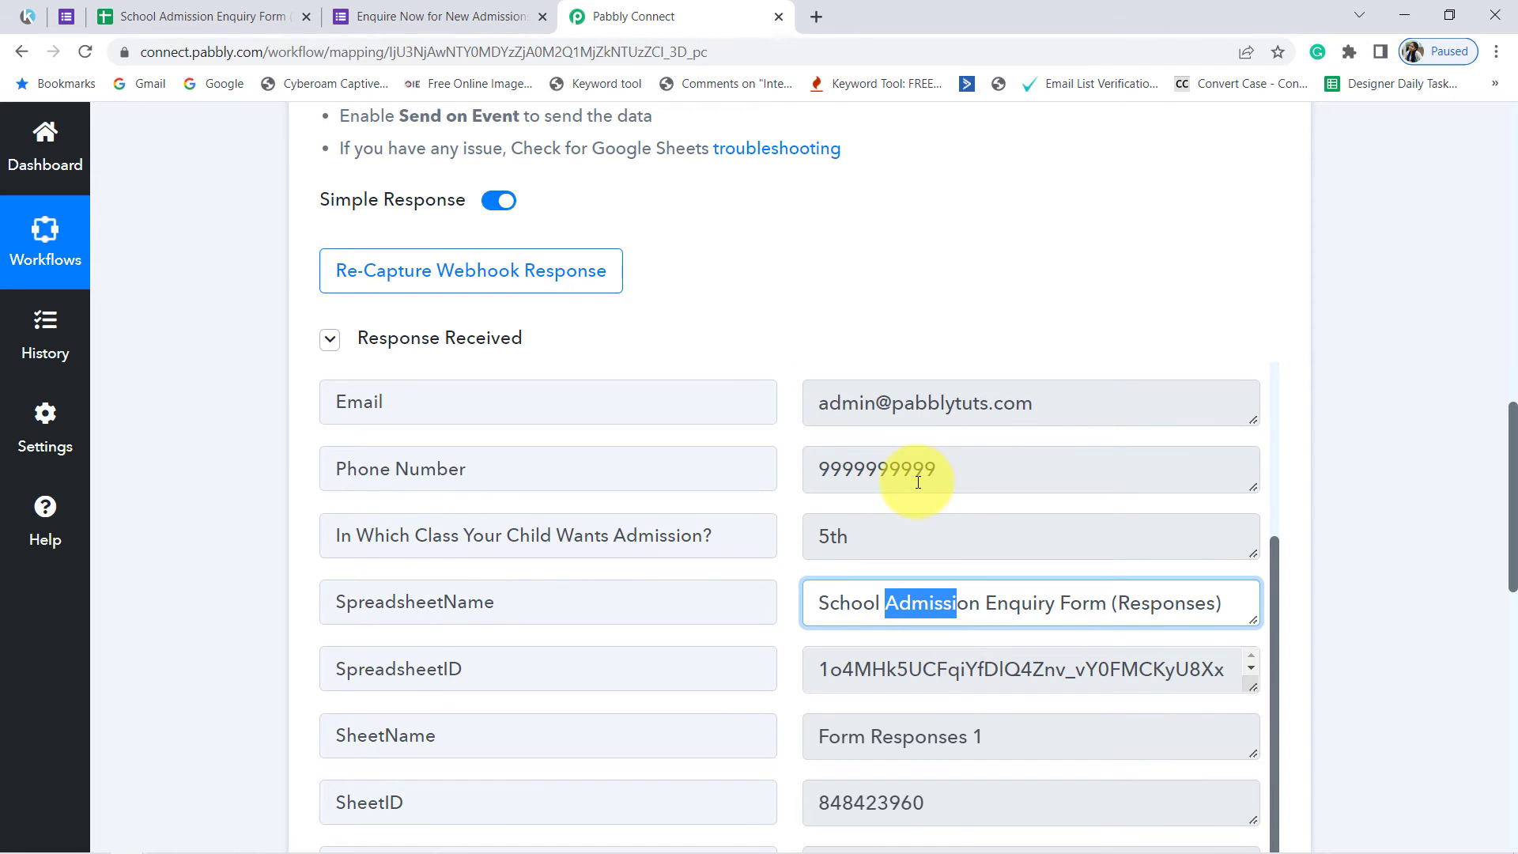
pyautogui.scroll(-4, 882, 473)
pyautogui.scroll(9, 874, 501)
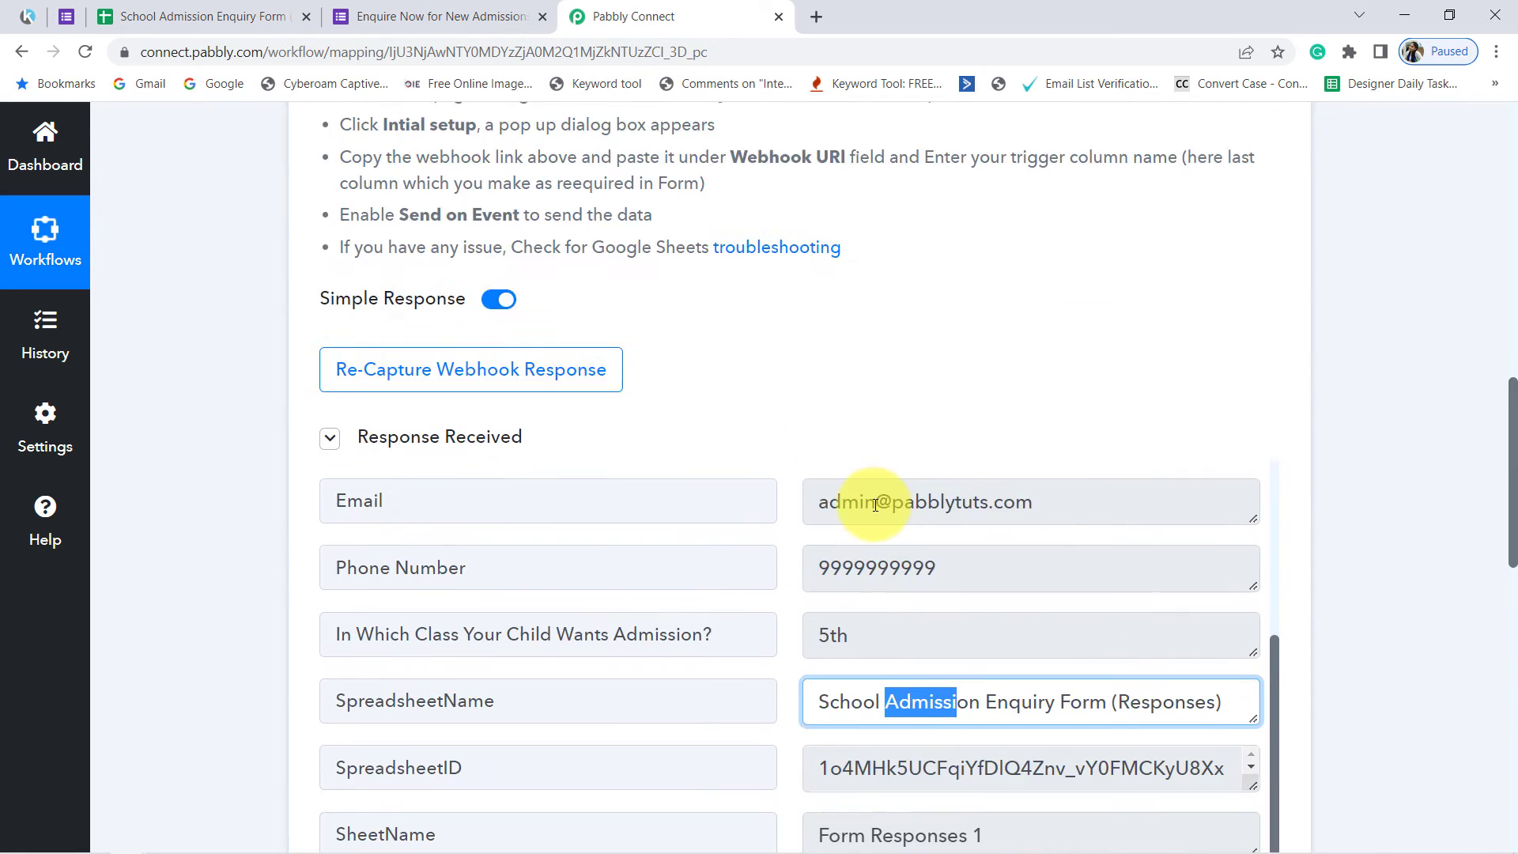
pyautogui.scroll(7, 700, 419)
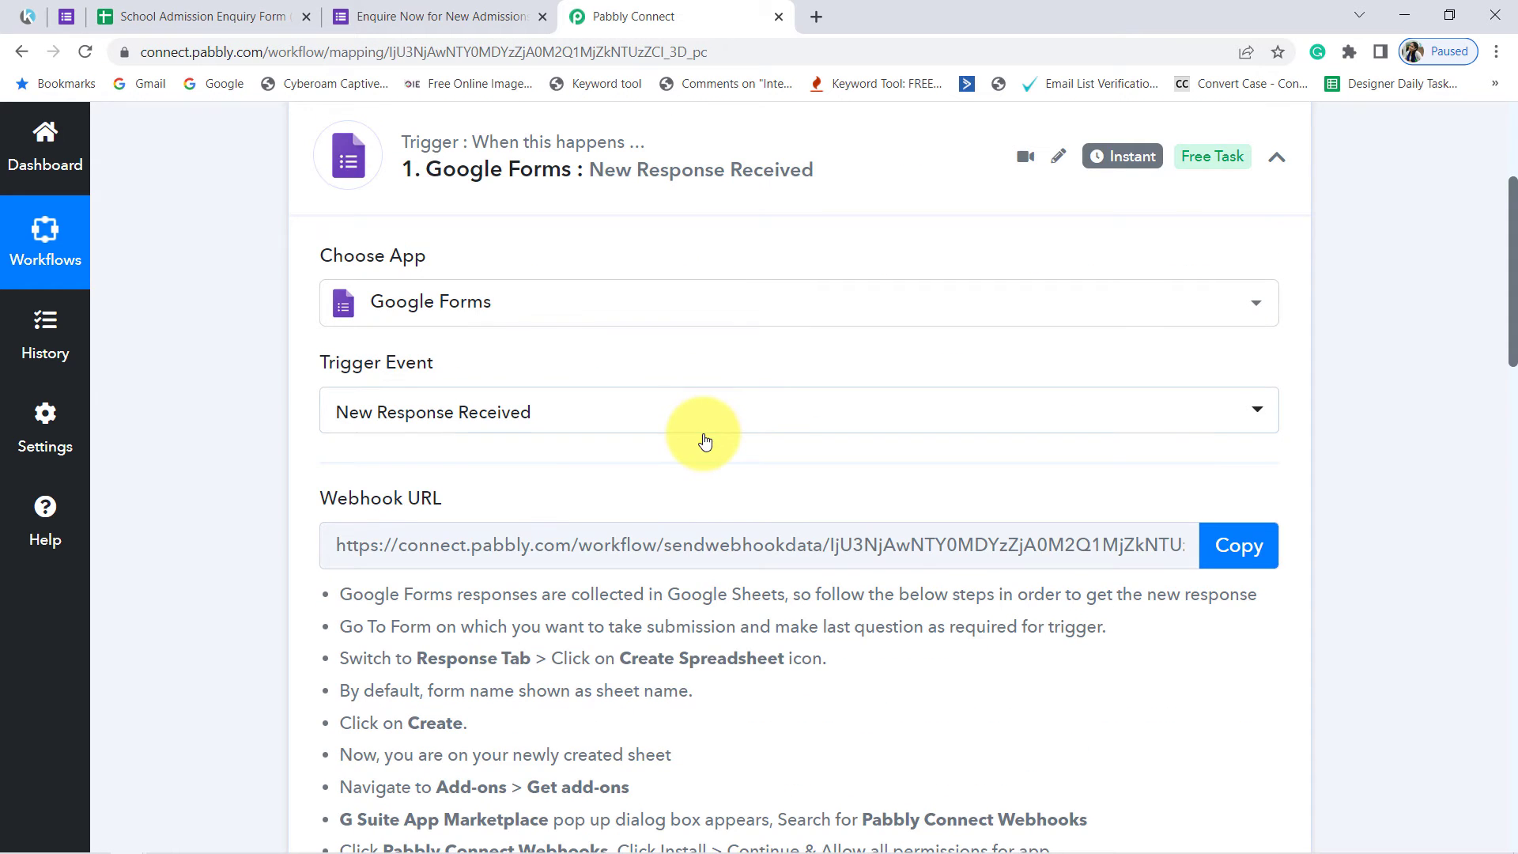
pyautogui.scroll(4, 707, 436)
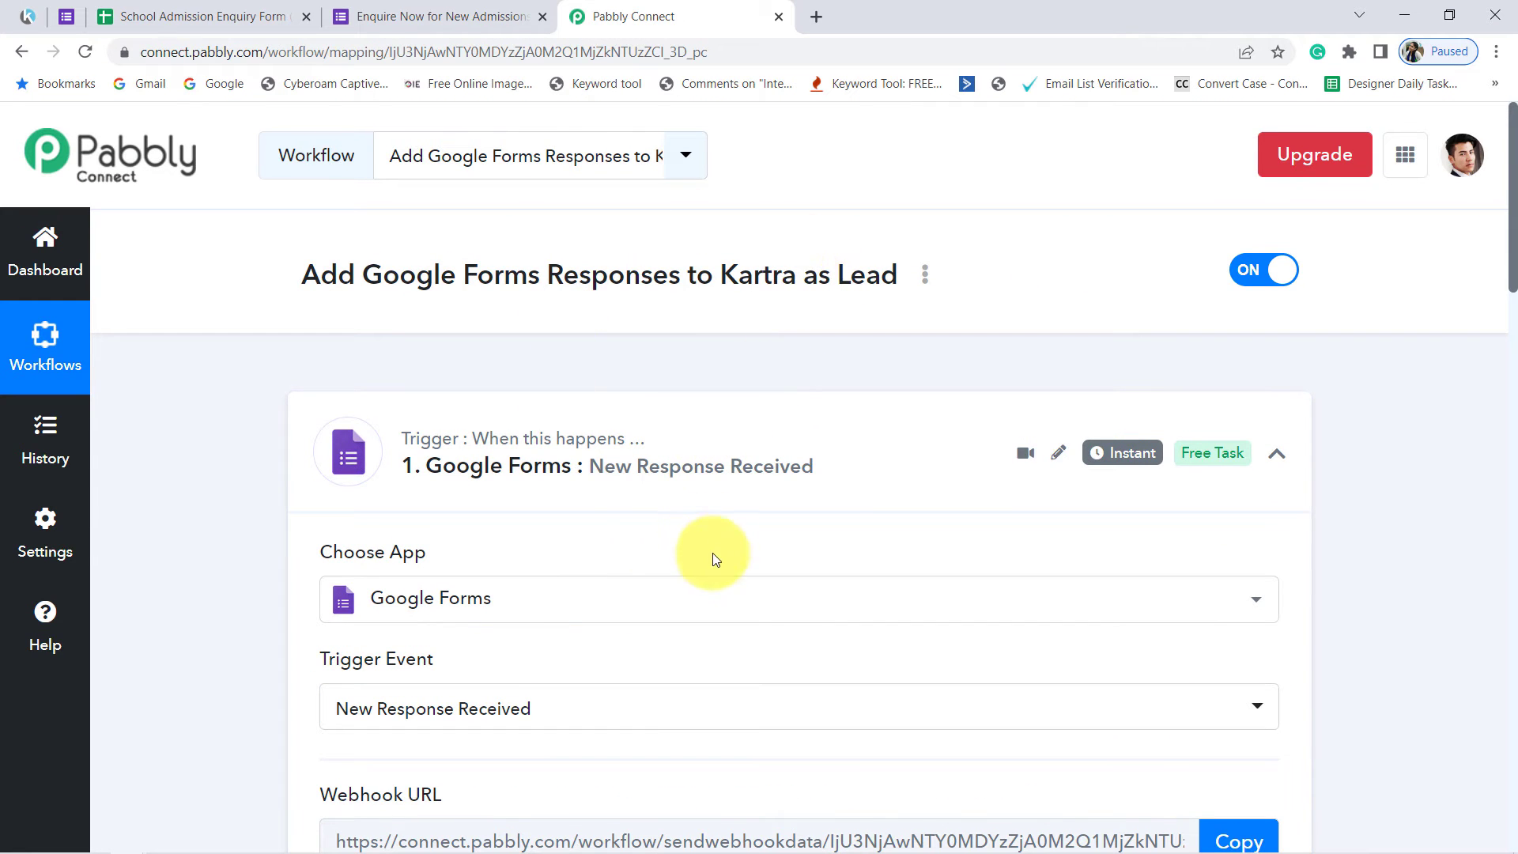
# Step: Set the workflow's second step to the Kartra app with the action event Create Lead
pyautogui.click(589, 464)
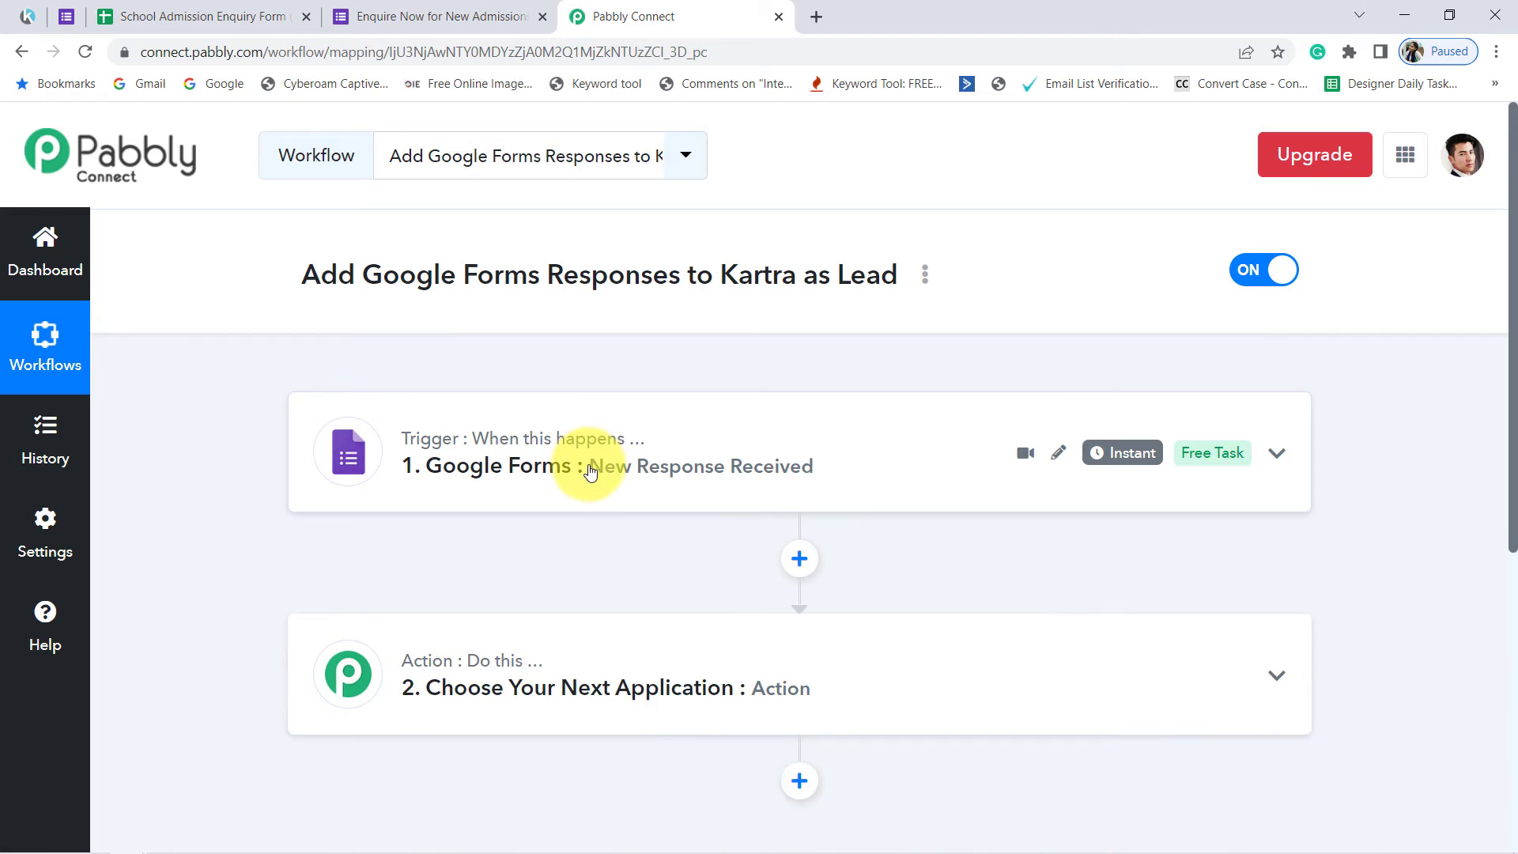
pyautogui.click(604, 271)
pyautogui.scroll(-20, 672, 462)
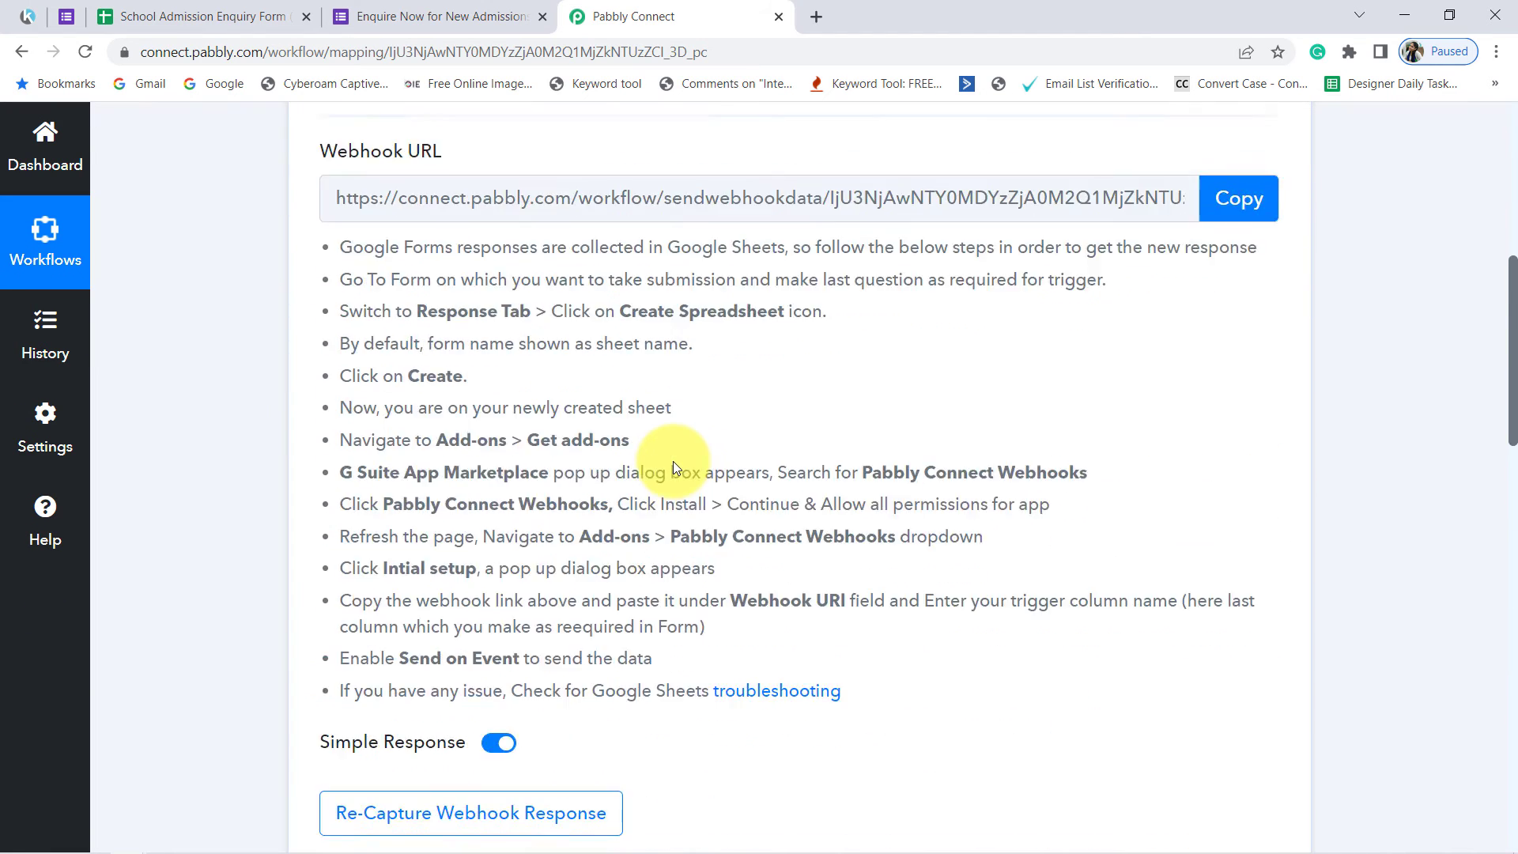
pyautogui.scroll(-2, 577, 356)
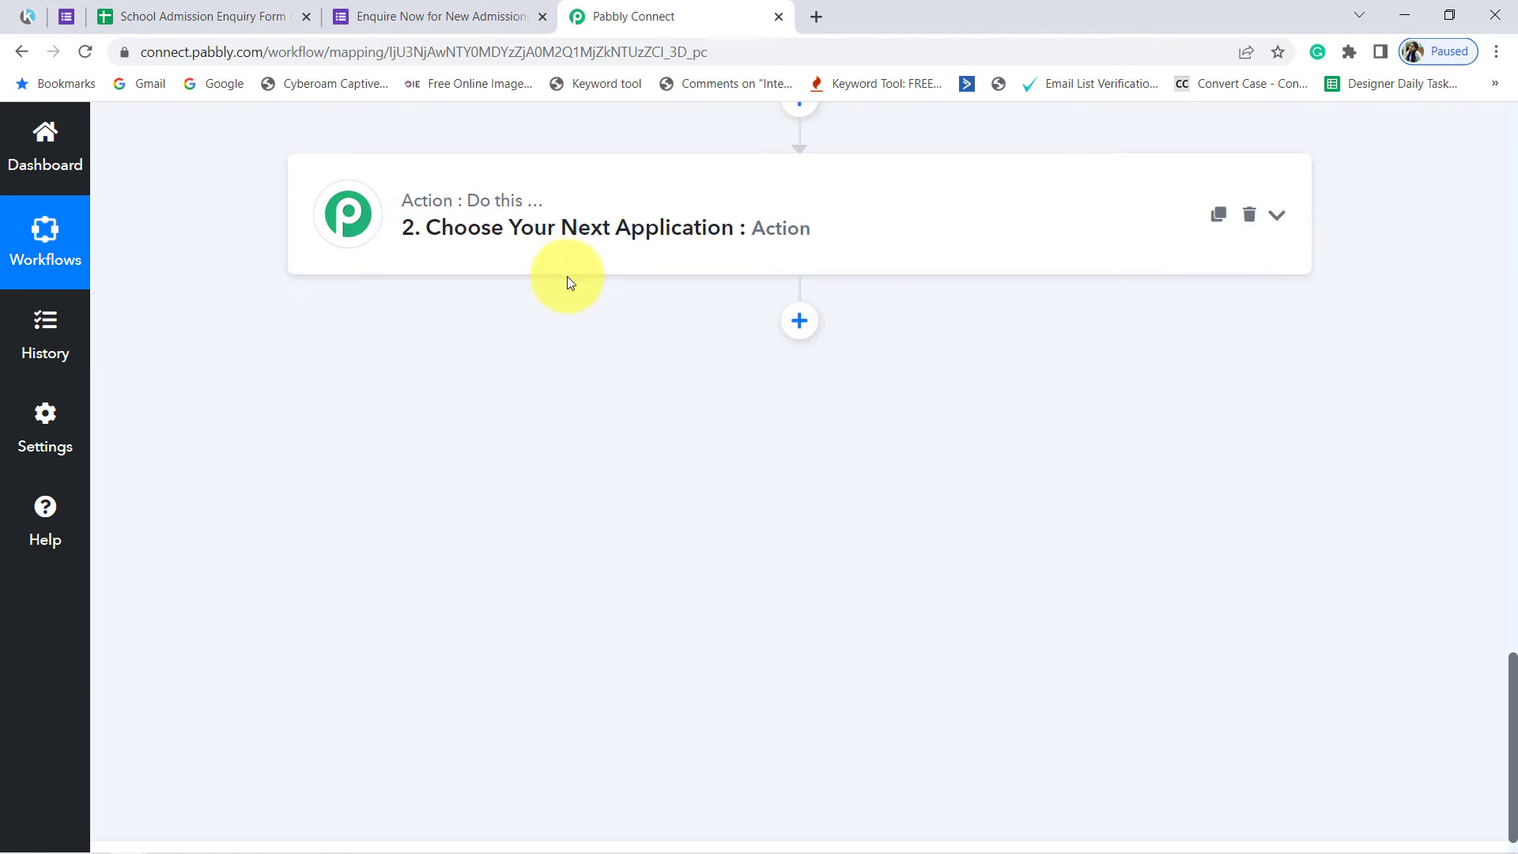
pyautogui.click(564, 256)
pyautogui.click(397, 360)
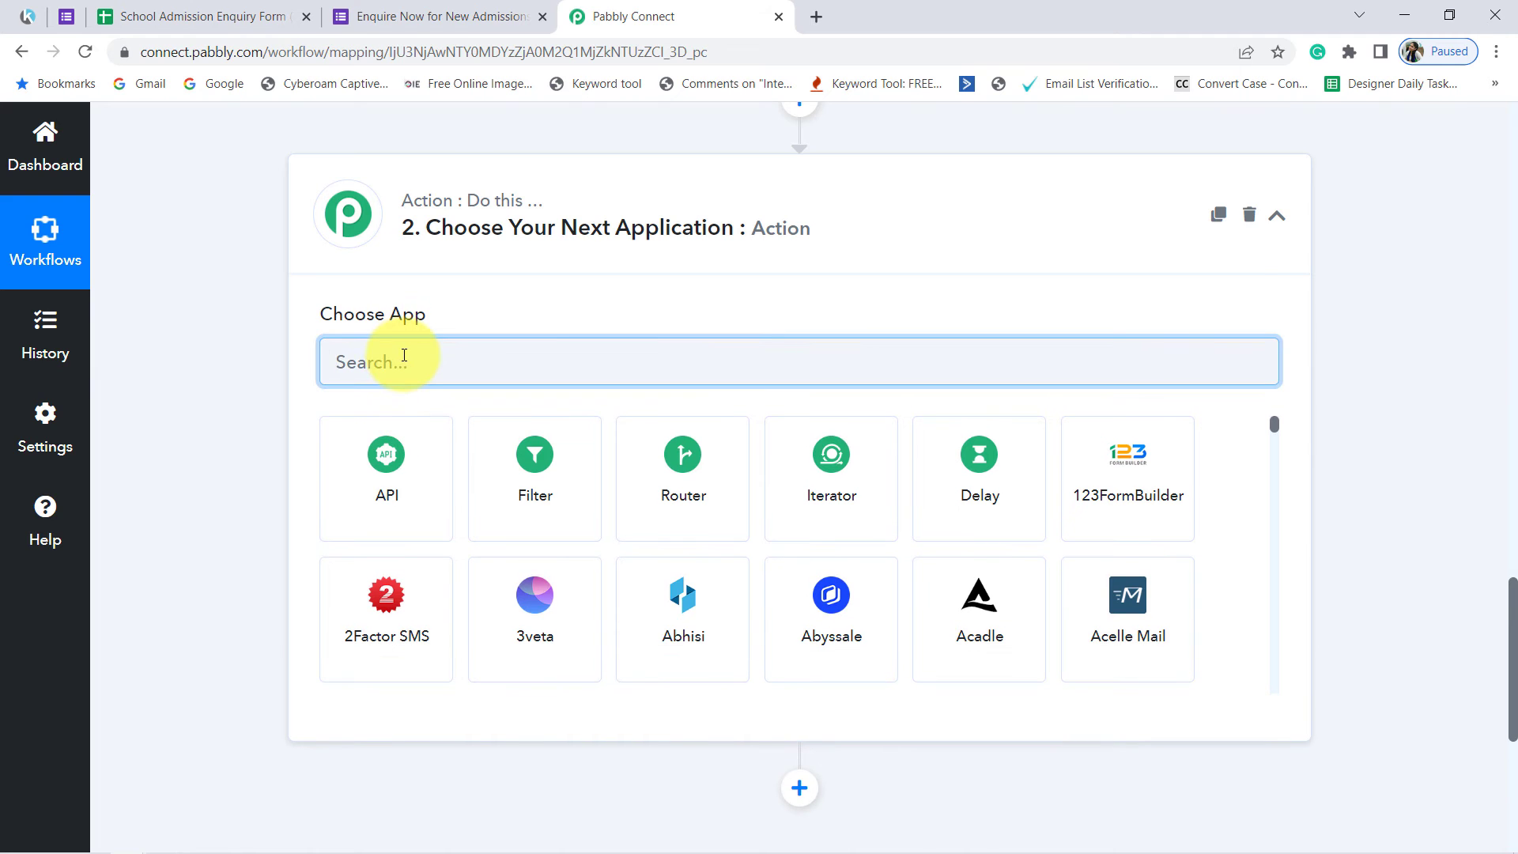
pyautogui.write('kart')
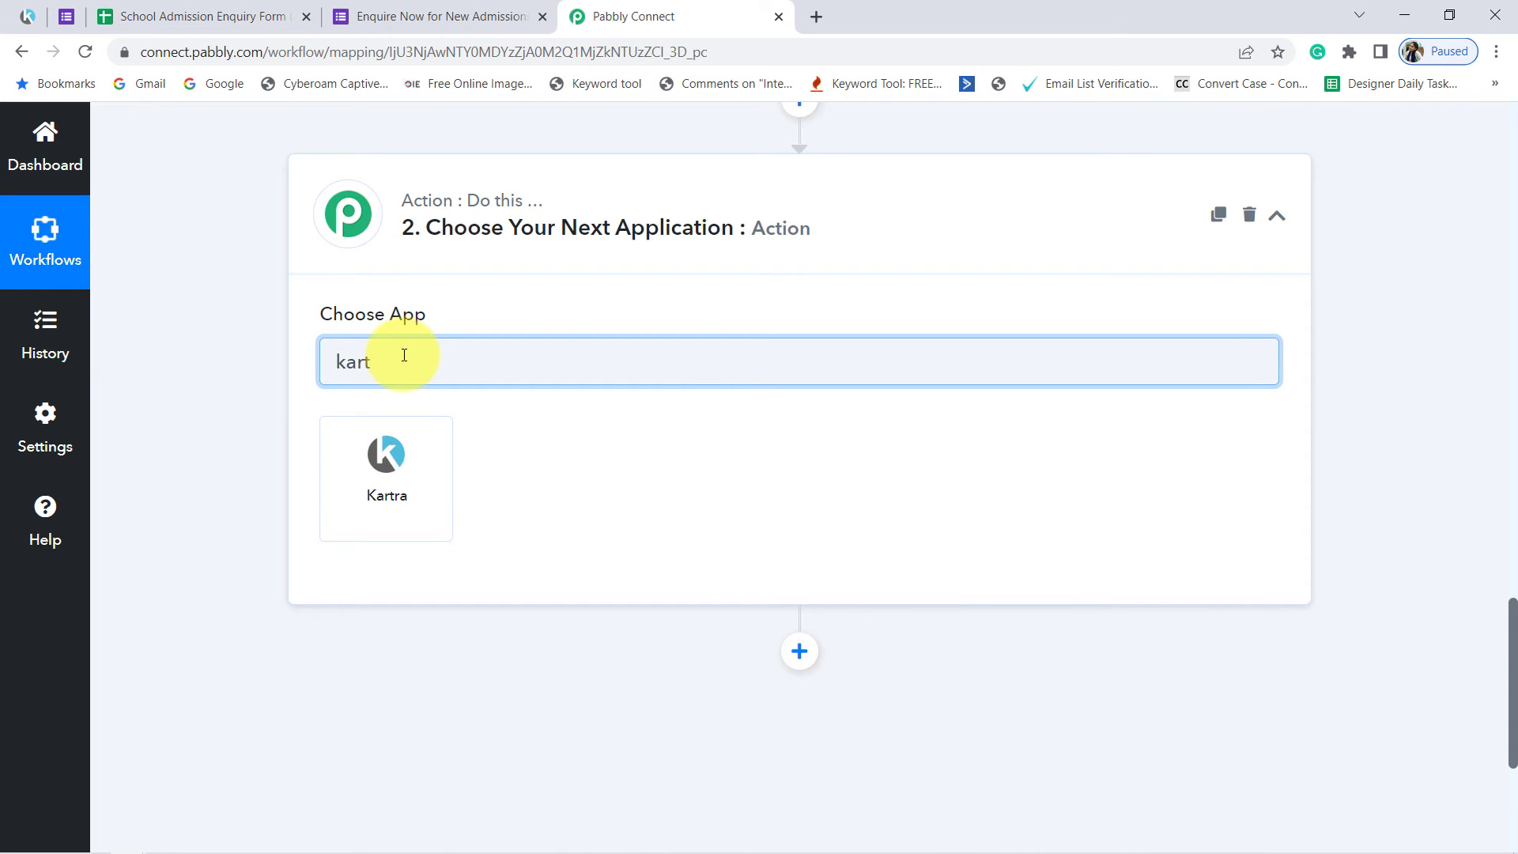
pyautogui.click(346, 446)
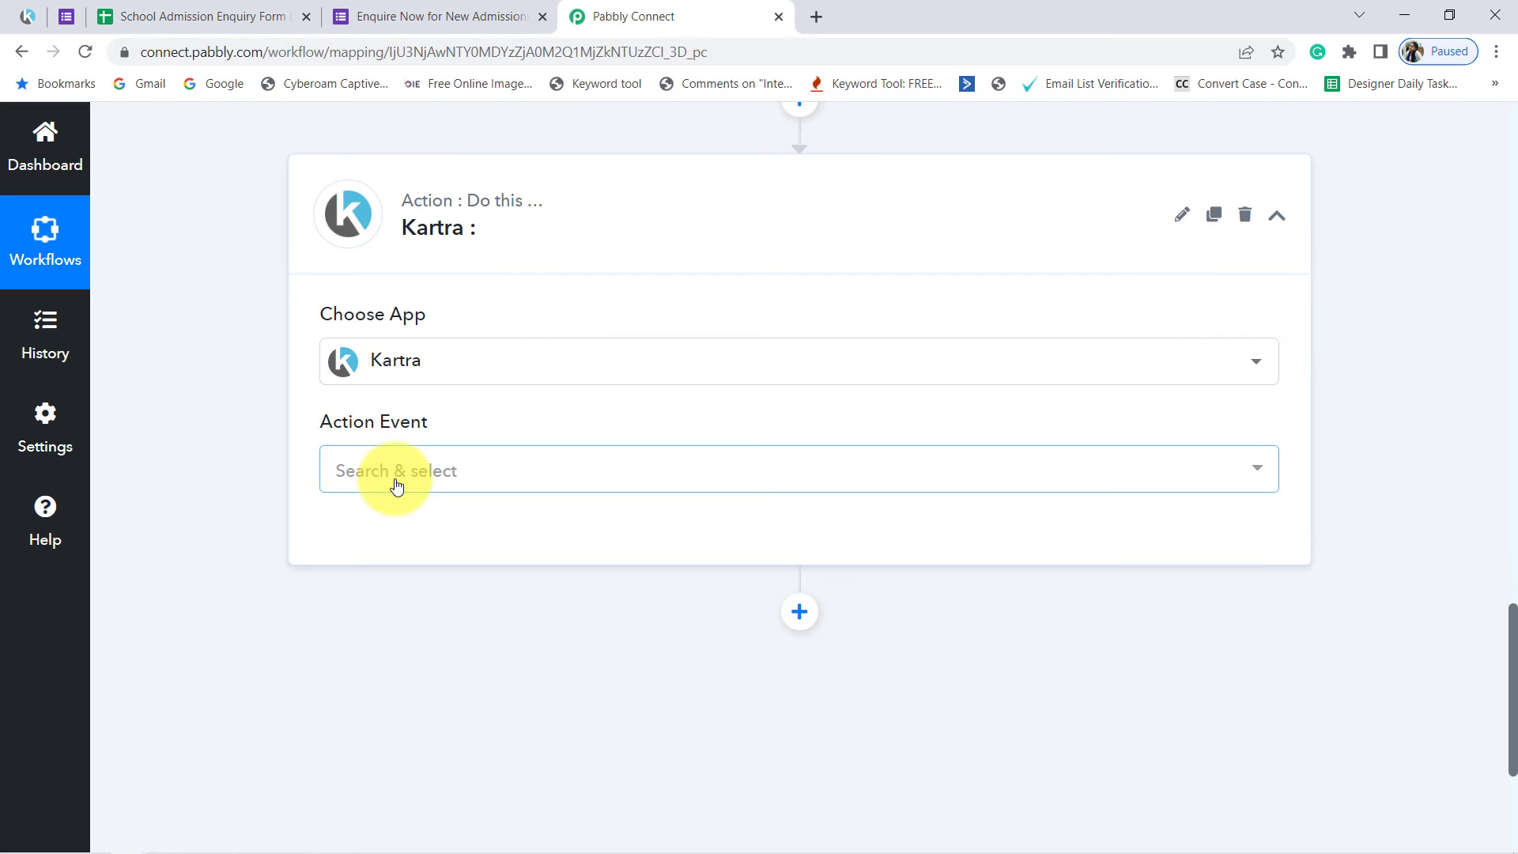
pyautogui.click(393, 472)
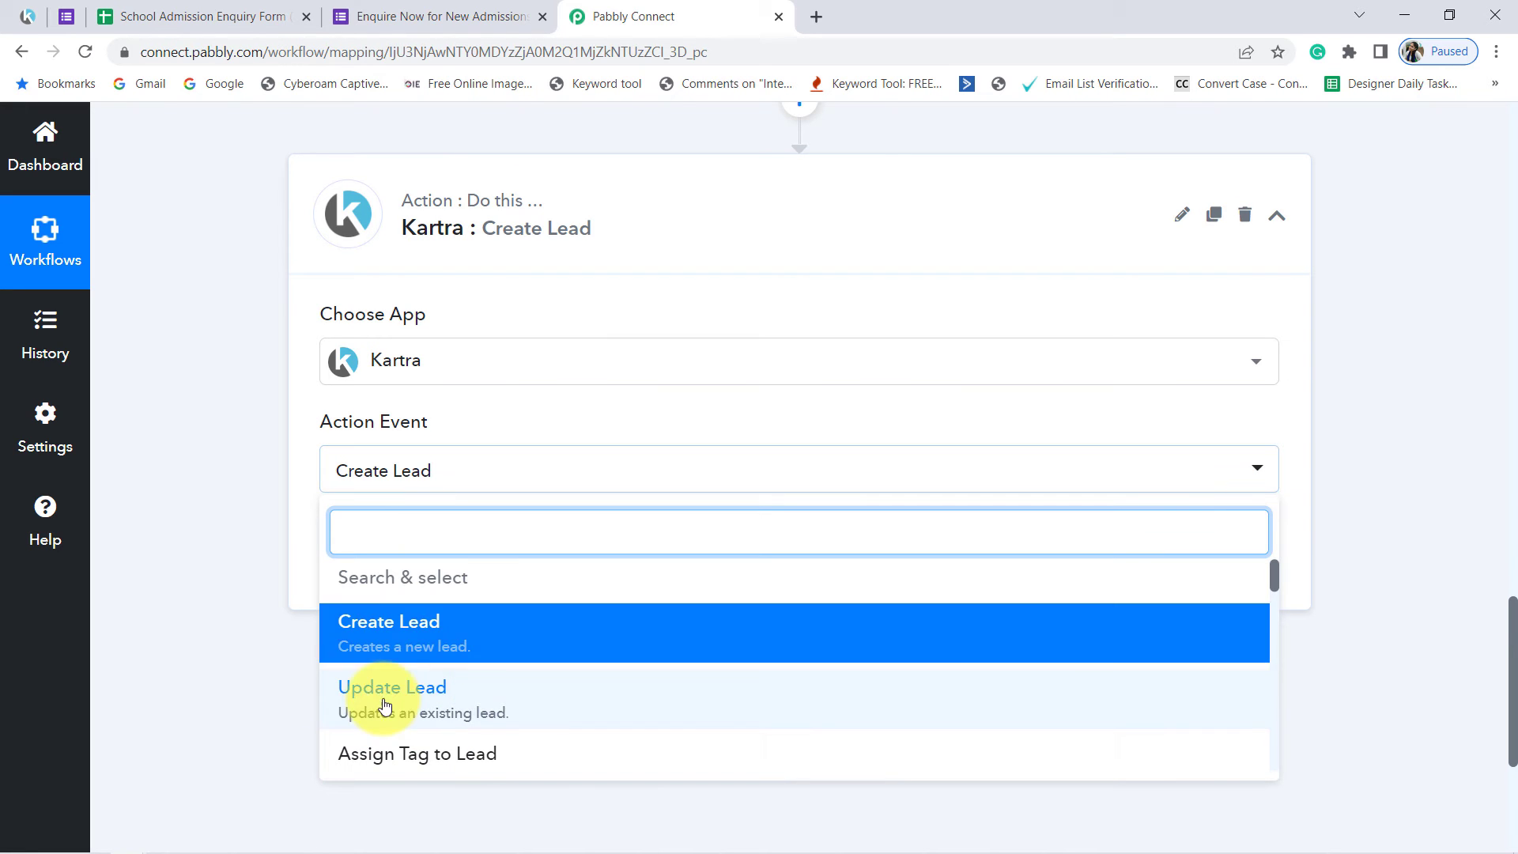
pyautogui.click(342, 648)
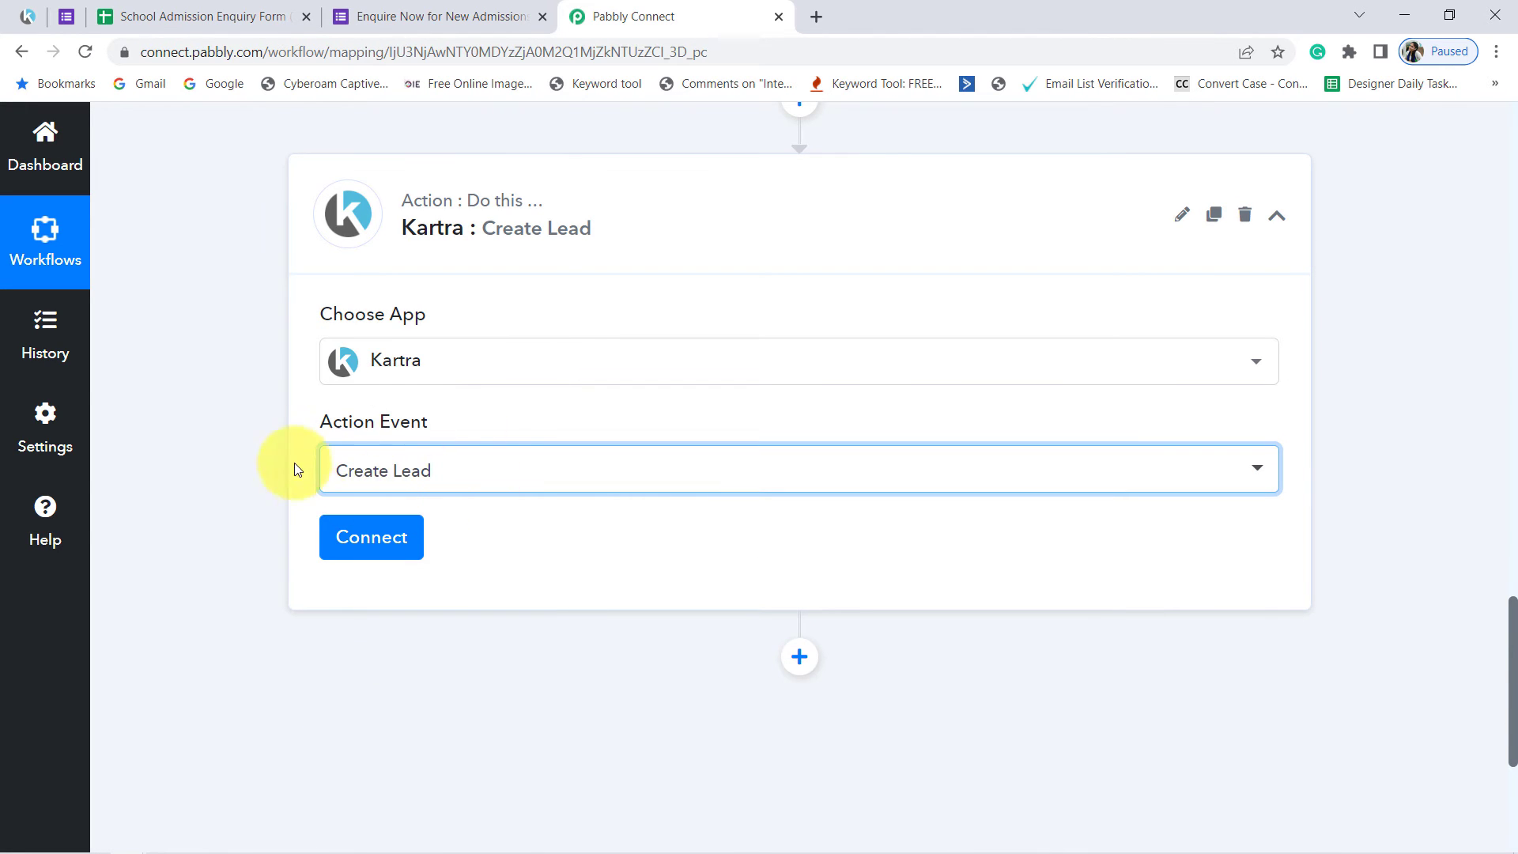
# Step: Start adding a new Kartra connection for the action and open the Kartra page that provides the API credentials
pyautogui.scroll(-3, 364, 475)
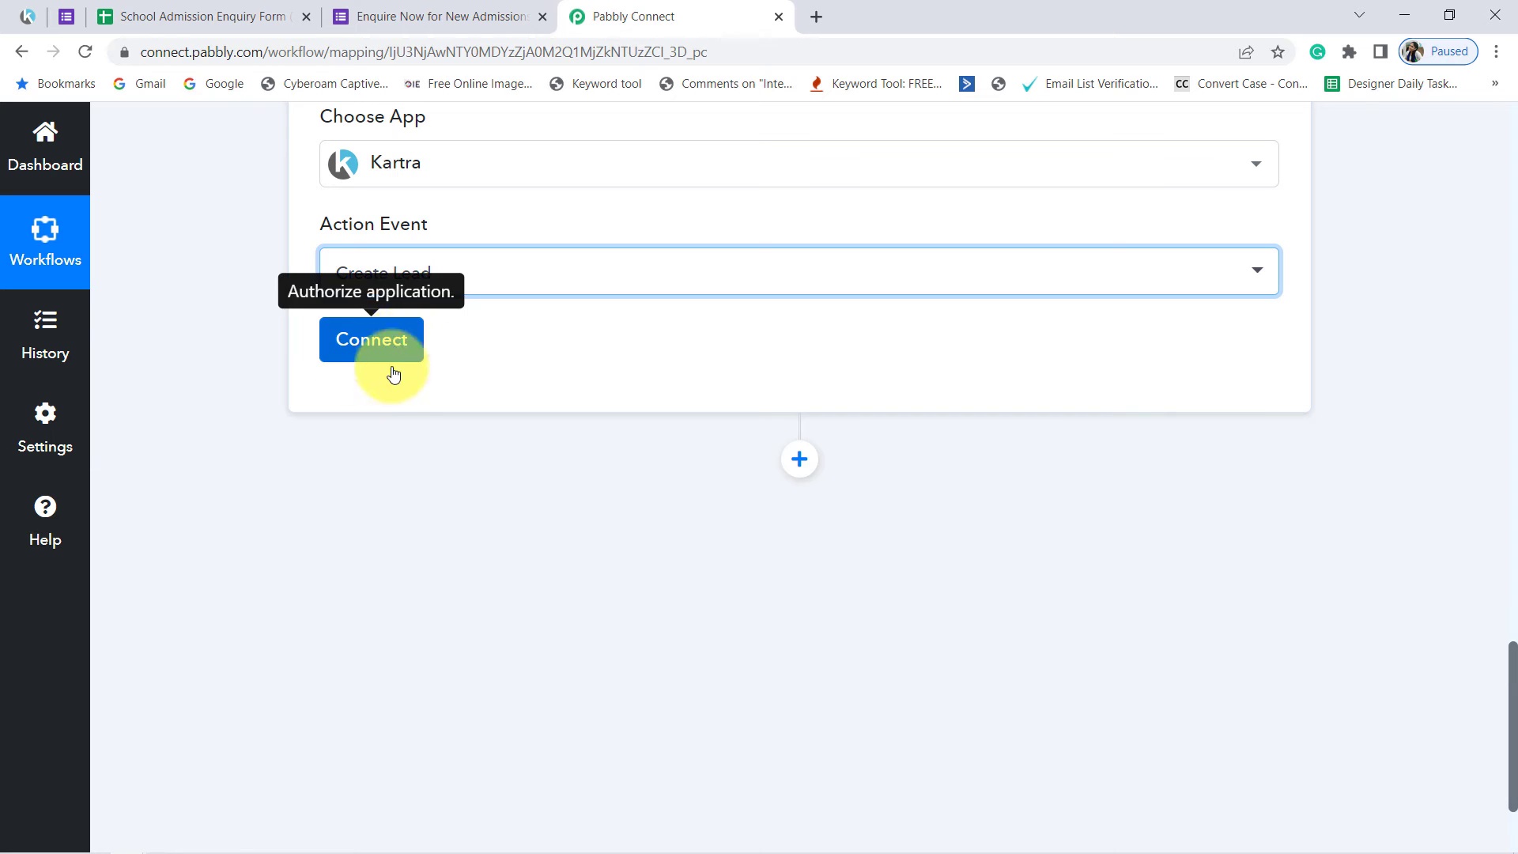
pyautogui.scroll(3, 375, 387)
pyautogui.click(378, 539)
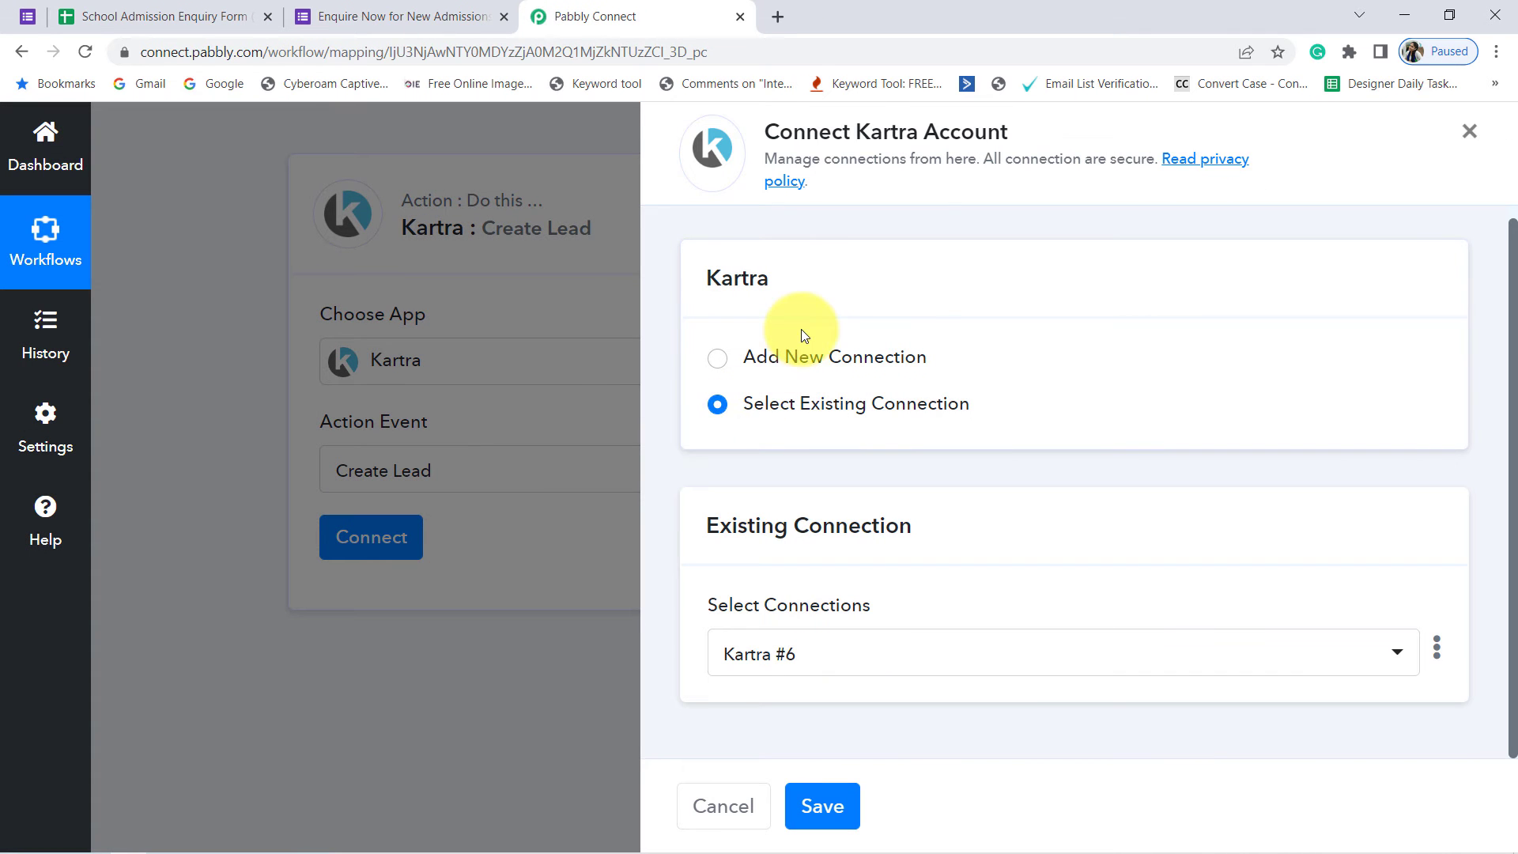
pyautogui.click(782, 354)
pyautogui.scroll(-3, 773, 373)
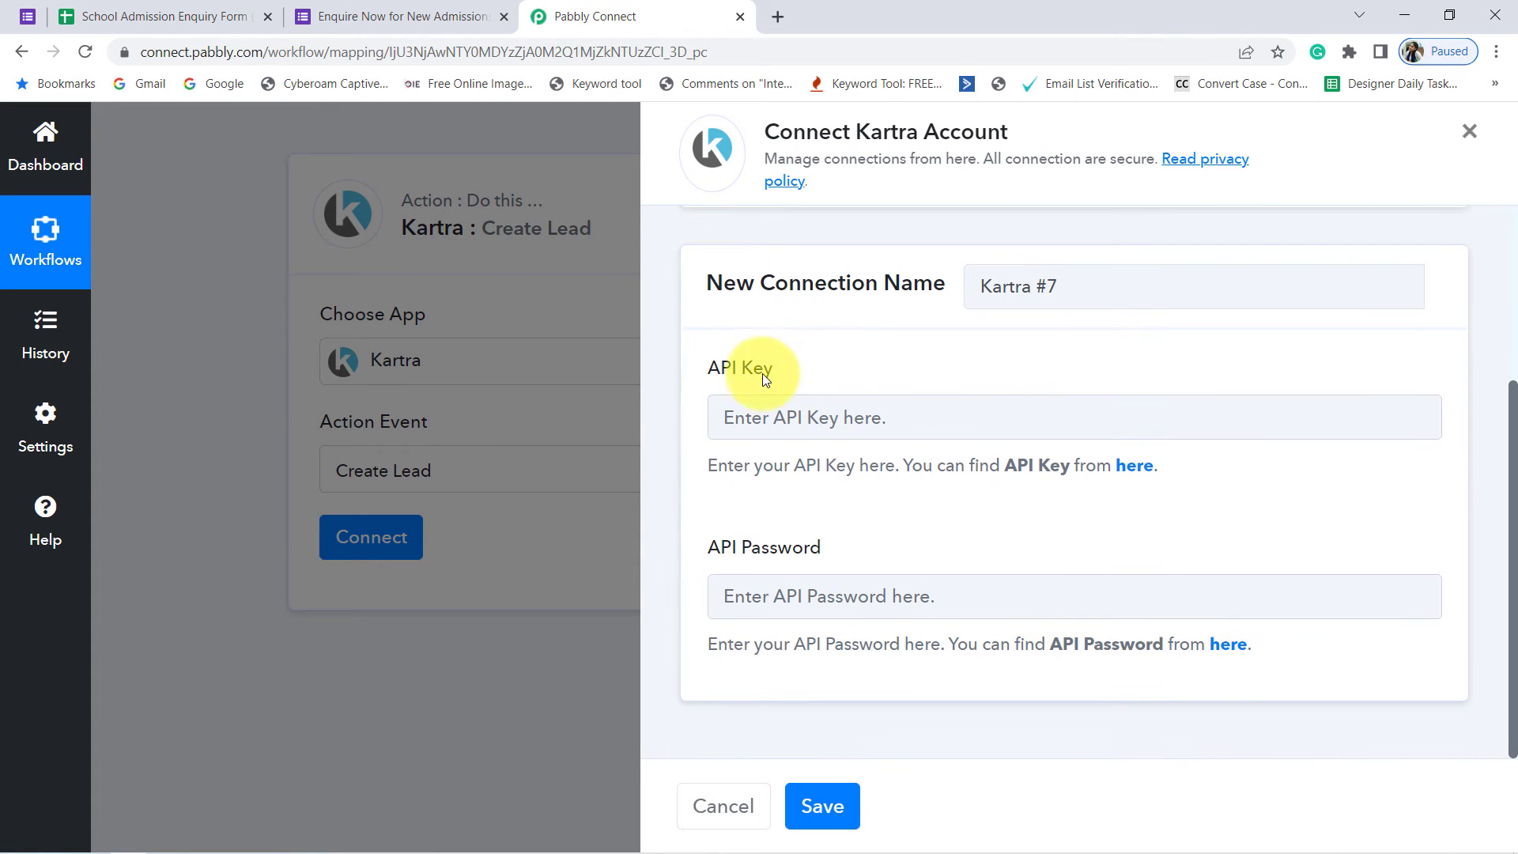
pyautogui.moveTo(699, 368); pyautogui.dragTo(755, 384)
pyautogui.moveTo(732, 548); pyautogui.dragTo(840, 556)
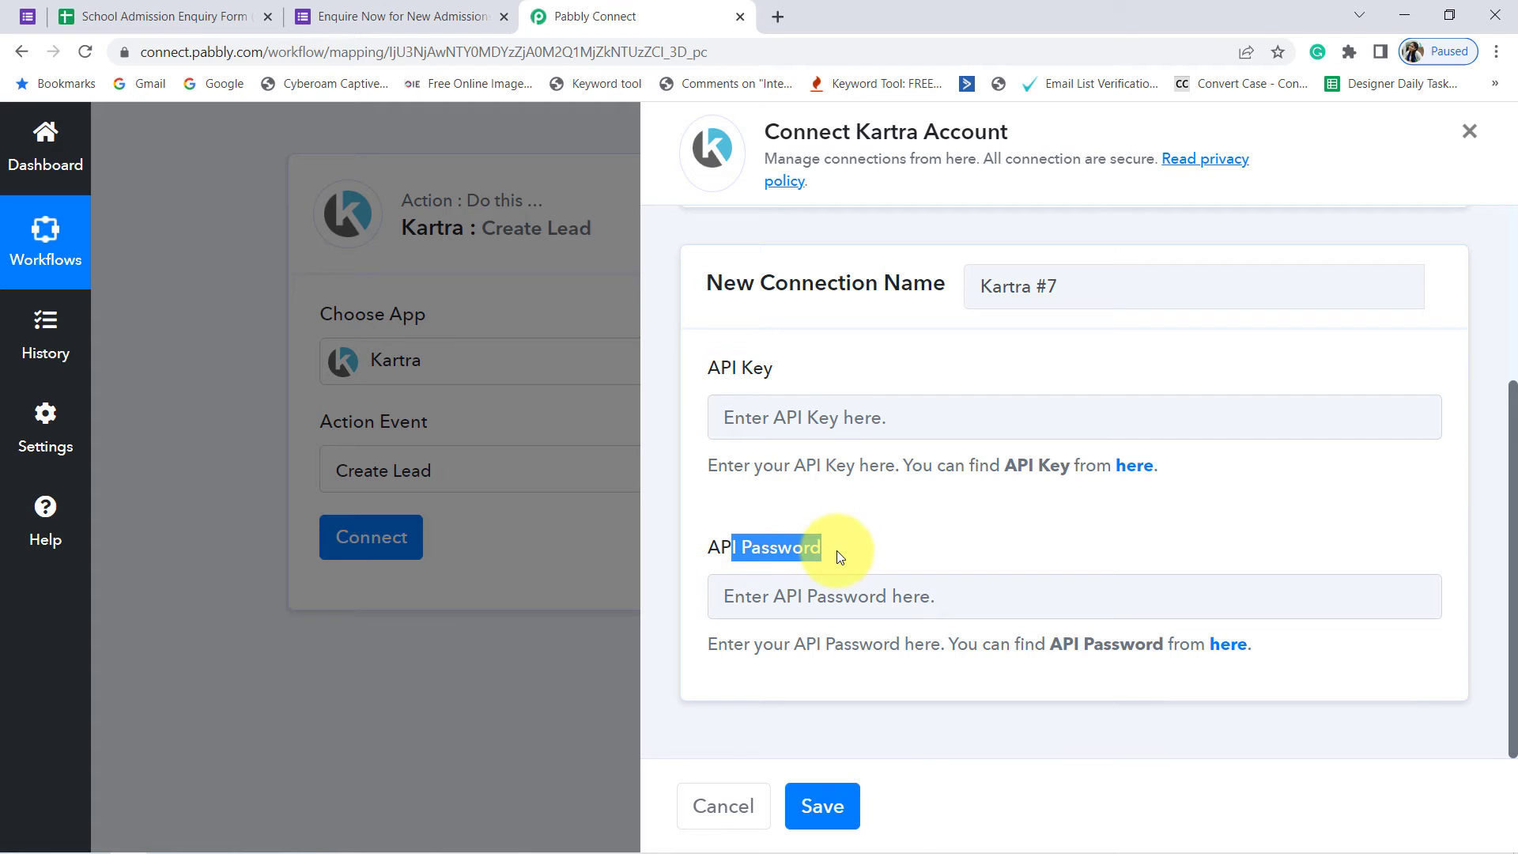
pyautogui.click(1132, 467)
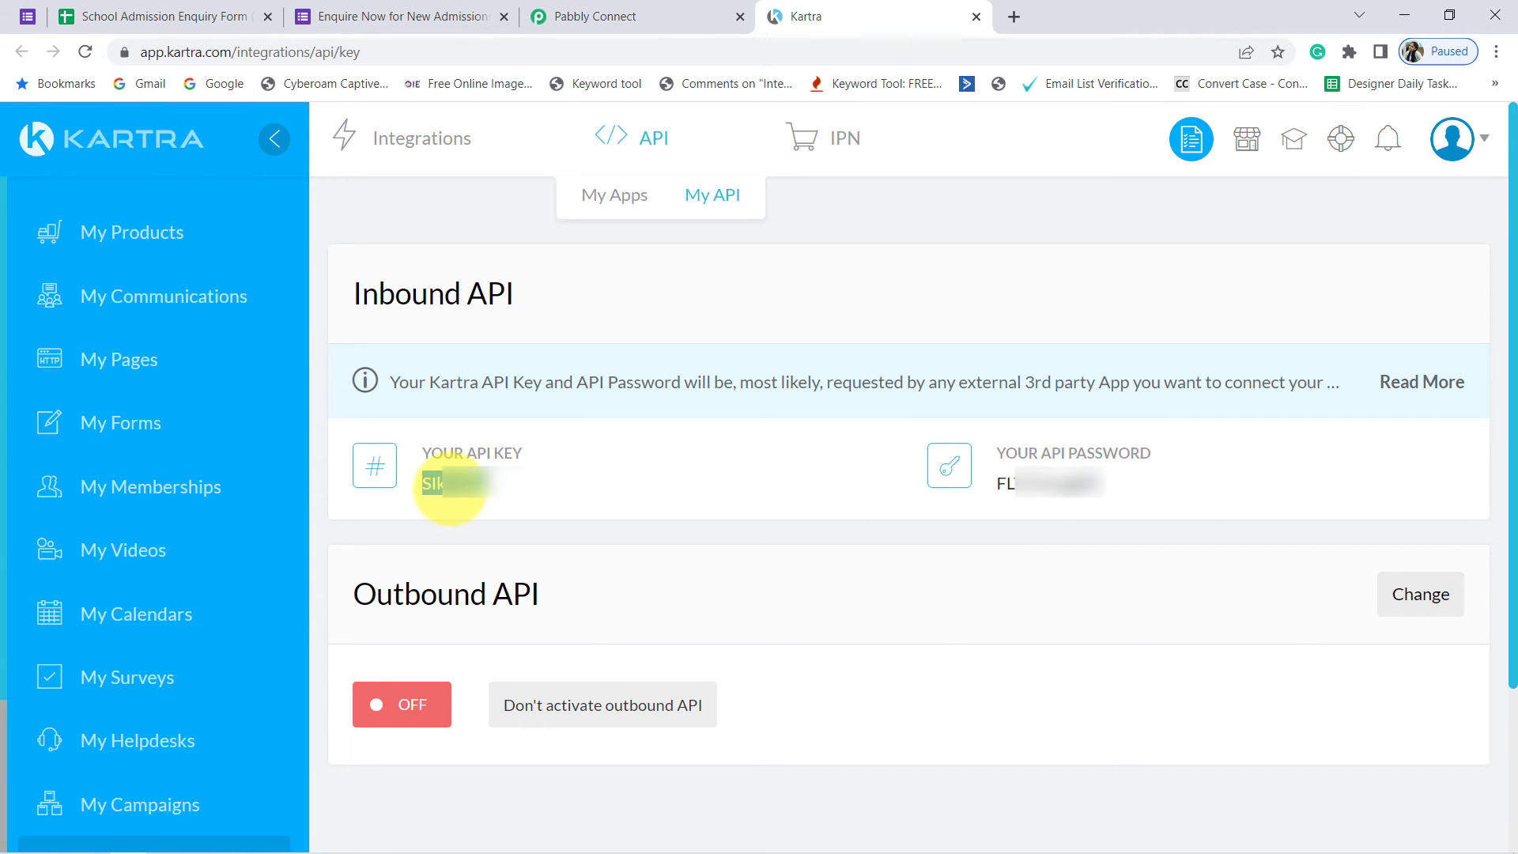
# Step: Copy the API key and API password from Kartra into the matching fields of the new connection and save it
pyautogui.click(668, 14)
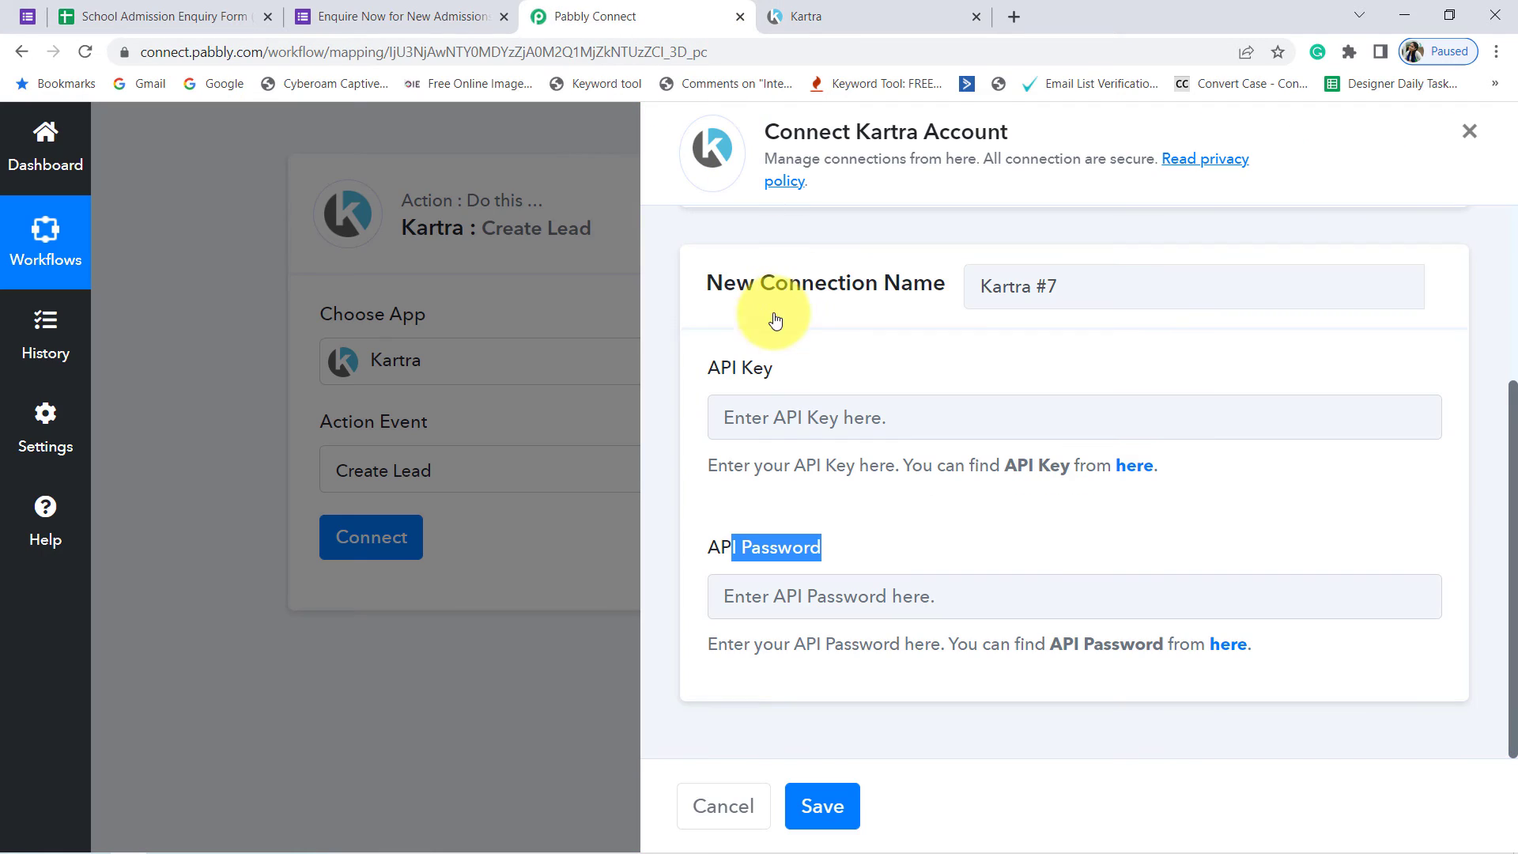
pyautogui.click(769, 425)
pyautogui.click(799, 16)
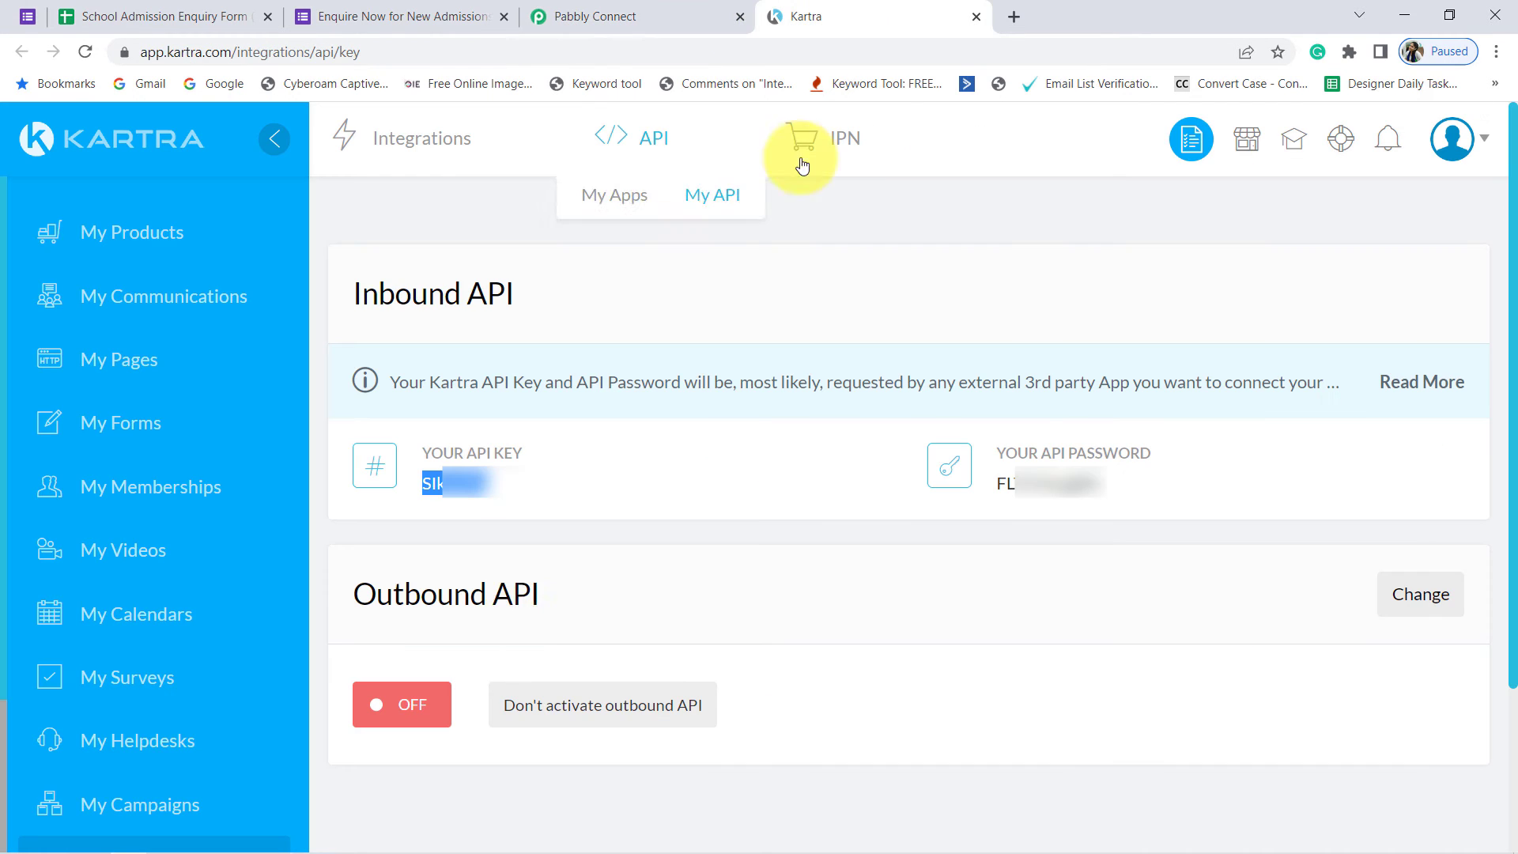
pyautogui.doubleClick(1052, 484)
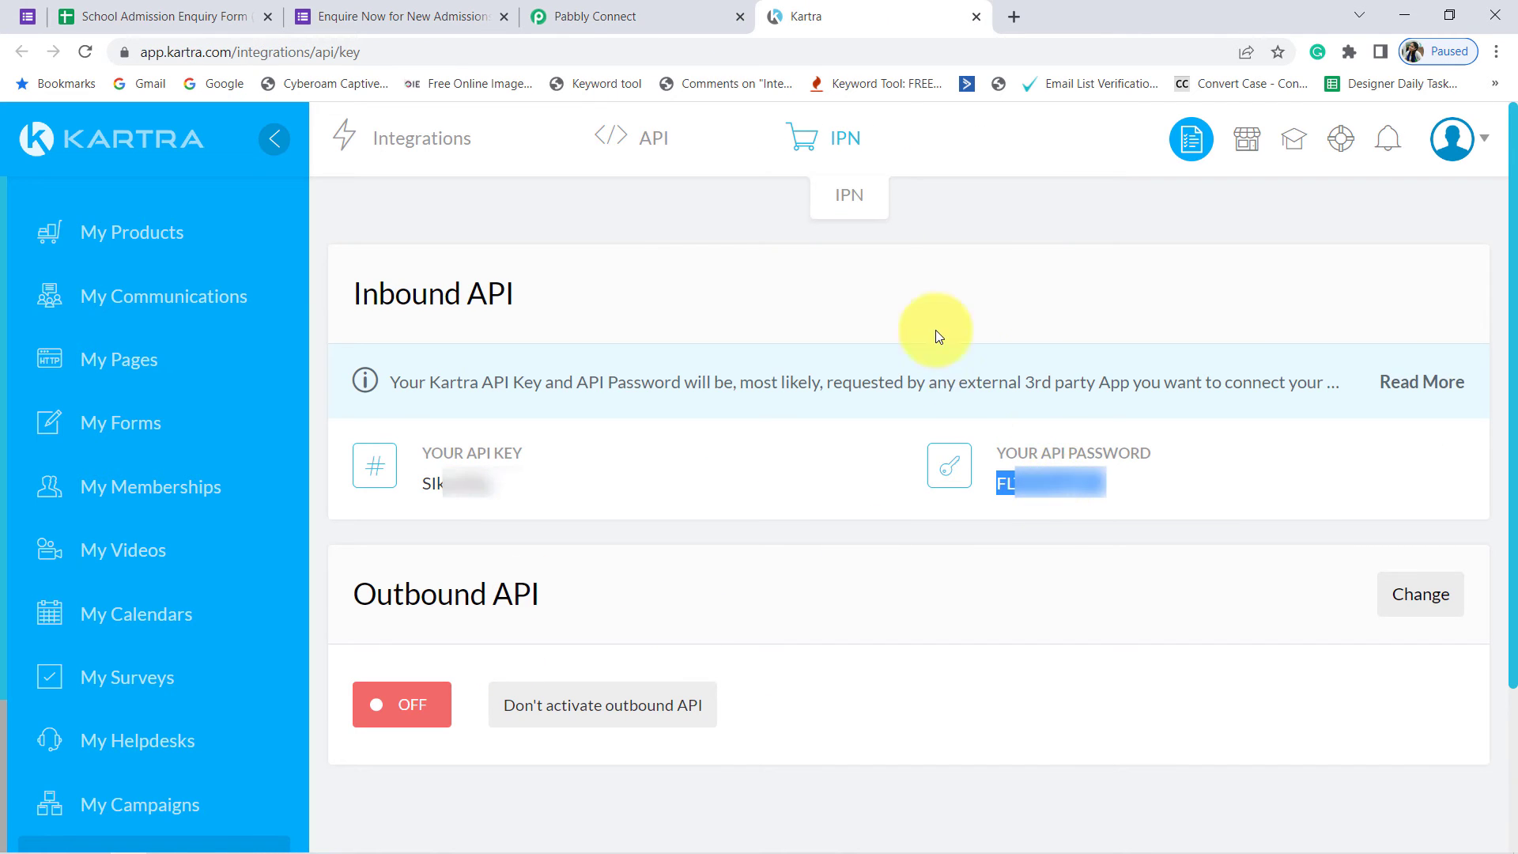
pyautogui.click(685, 15)
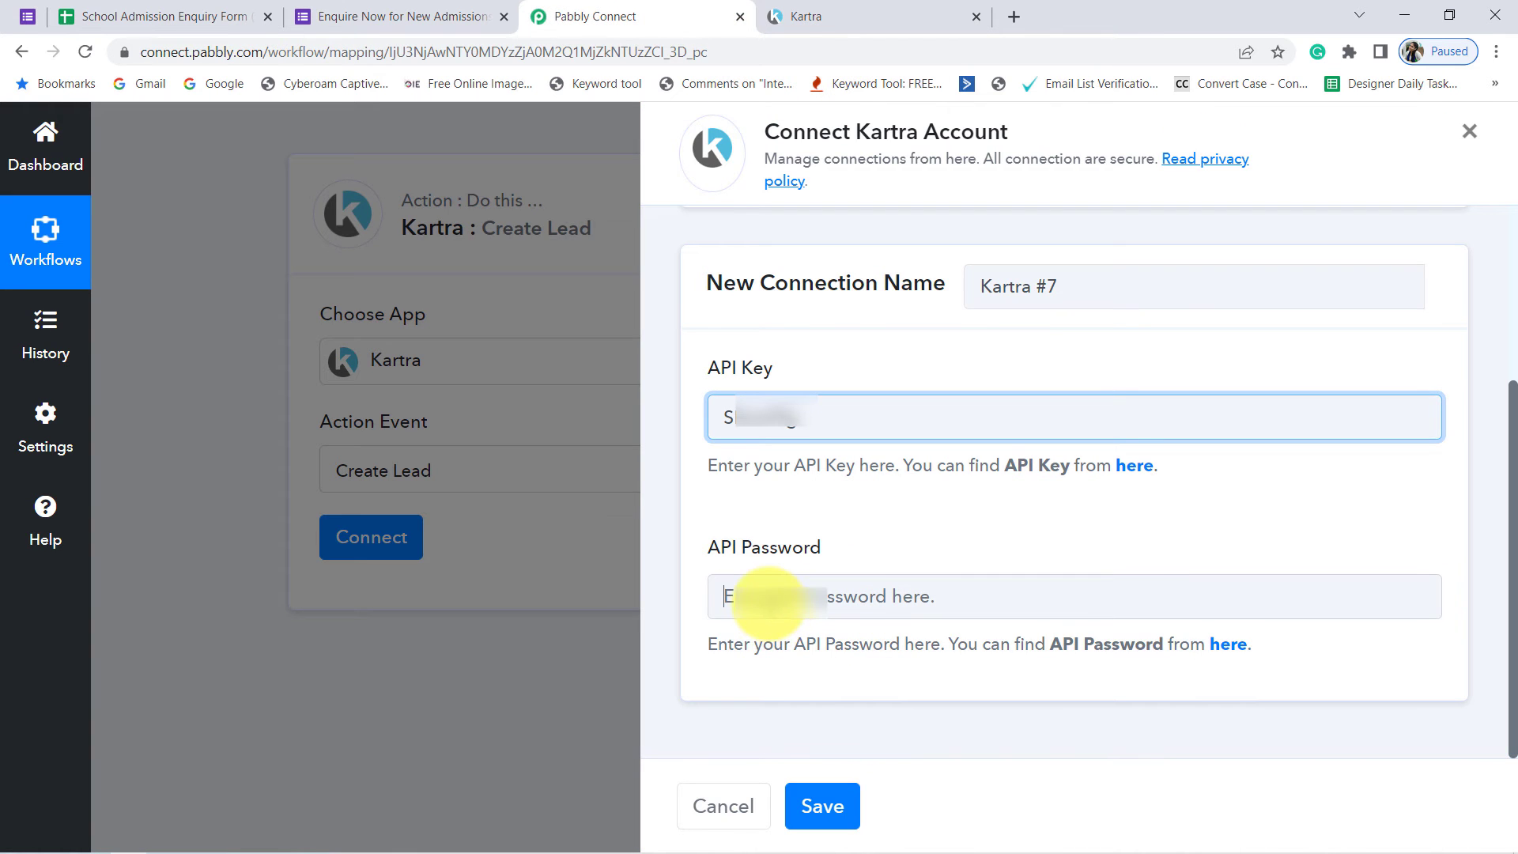
pyautogui.click(767, 601)
pyautogui.click(822, 802)
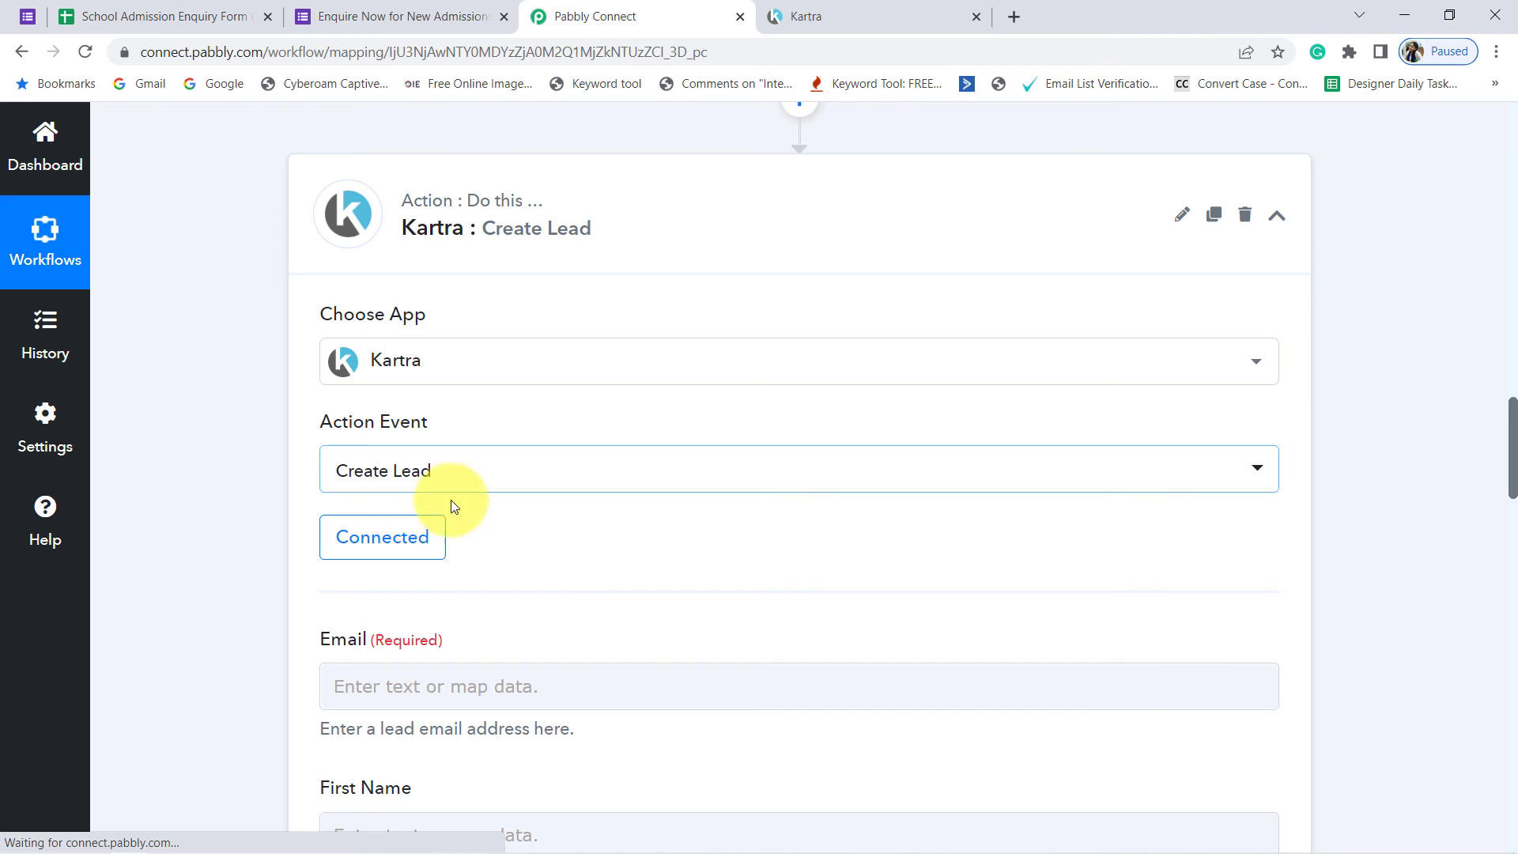
# Step: Examine the Create Lead action's email, name and phone fields and compare them with the Google Forms response data
pyautogui.scroll(-3, 417, 525)
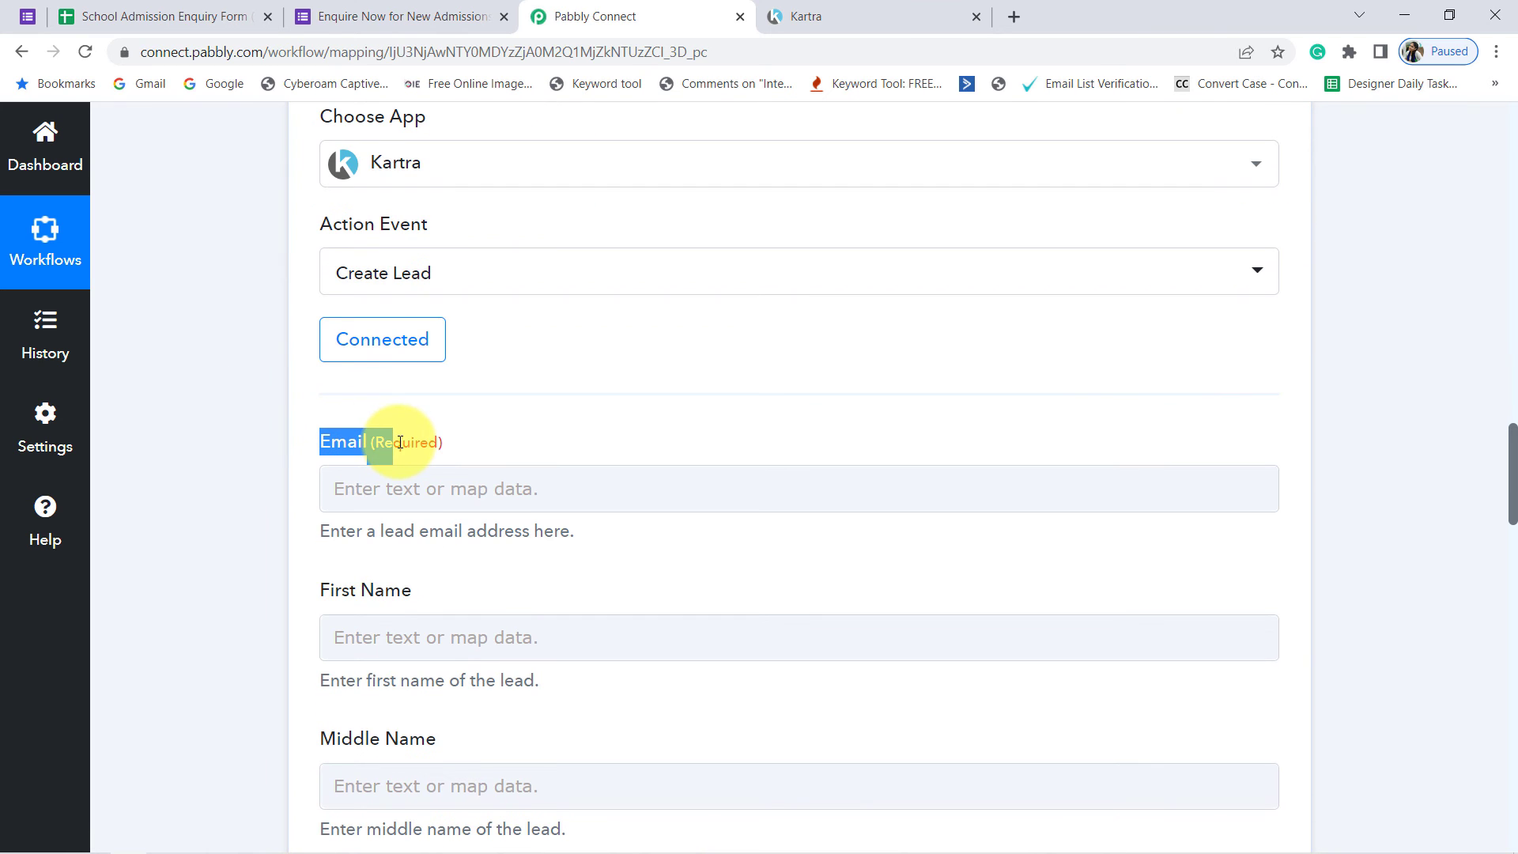
pyautogui.scroll(-1, 328, 464)
pyautogui.moveTo(330, 431); pyautogui.dragTo(384, 490)
pyautogui.scroll(-1, 367, 488)
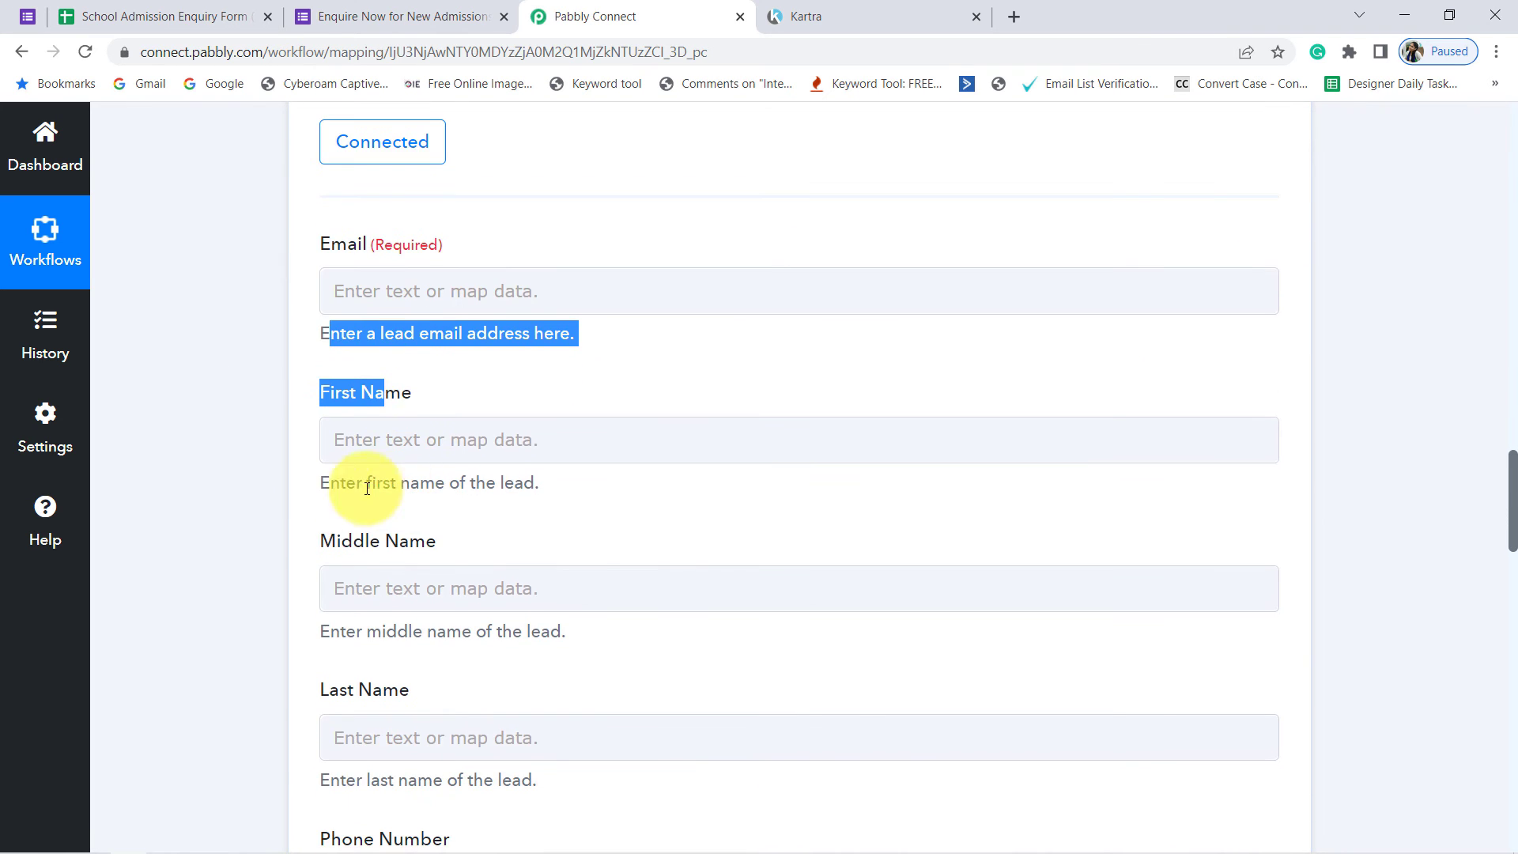
pyautogui.moveTo(339, 541); pyautogui.dragTo(400, 539)
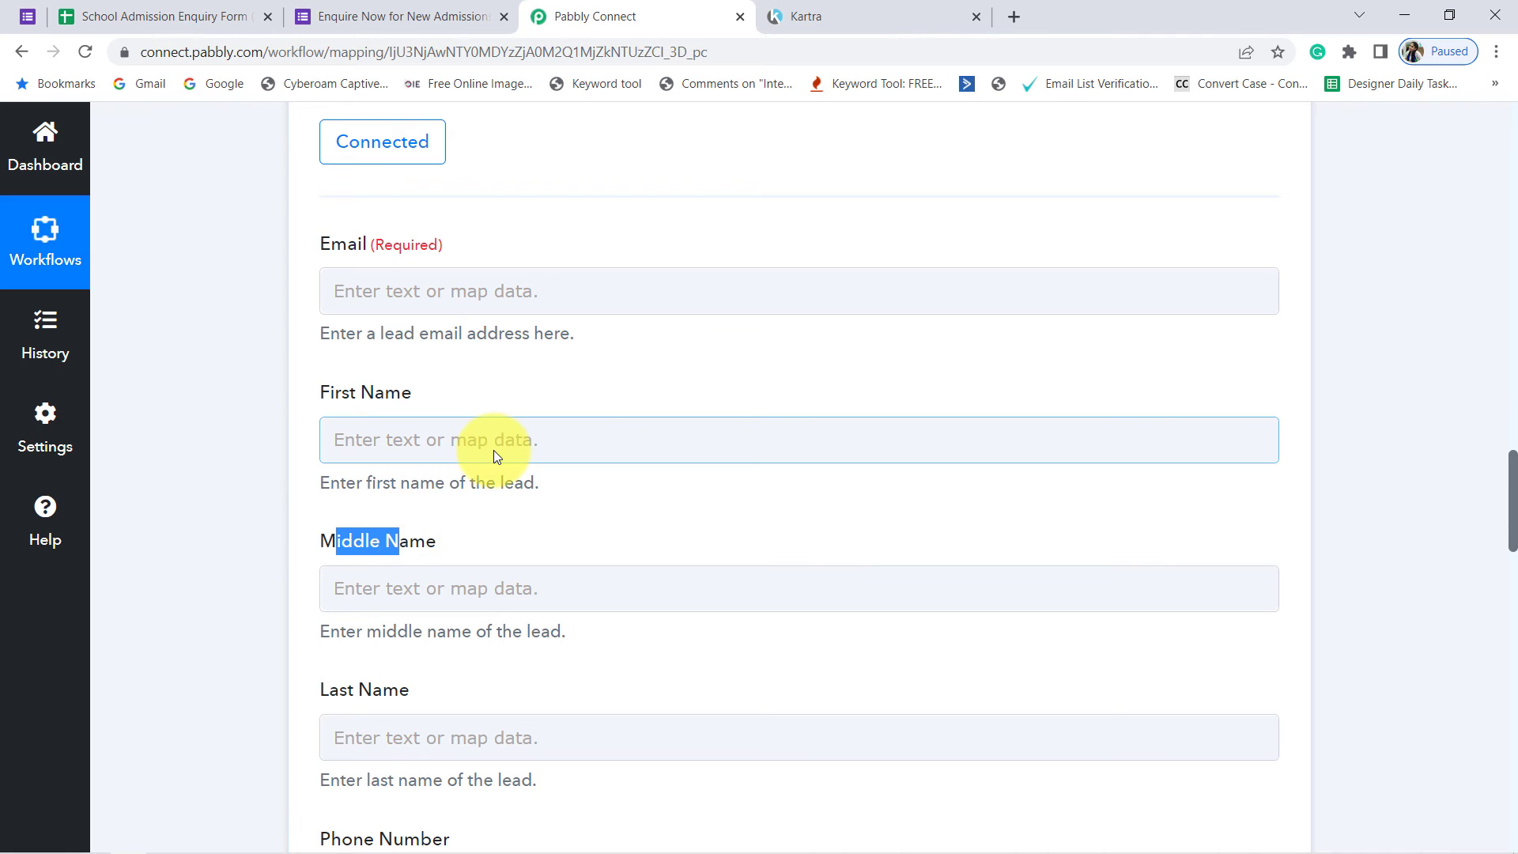
pyautogui.scroll(-4, 493, 449)
pyautogui.scroll(5, 491, 464)
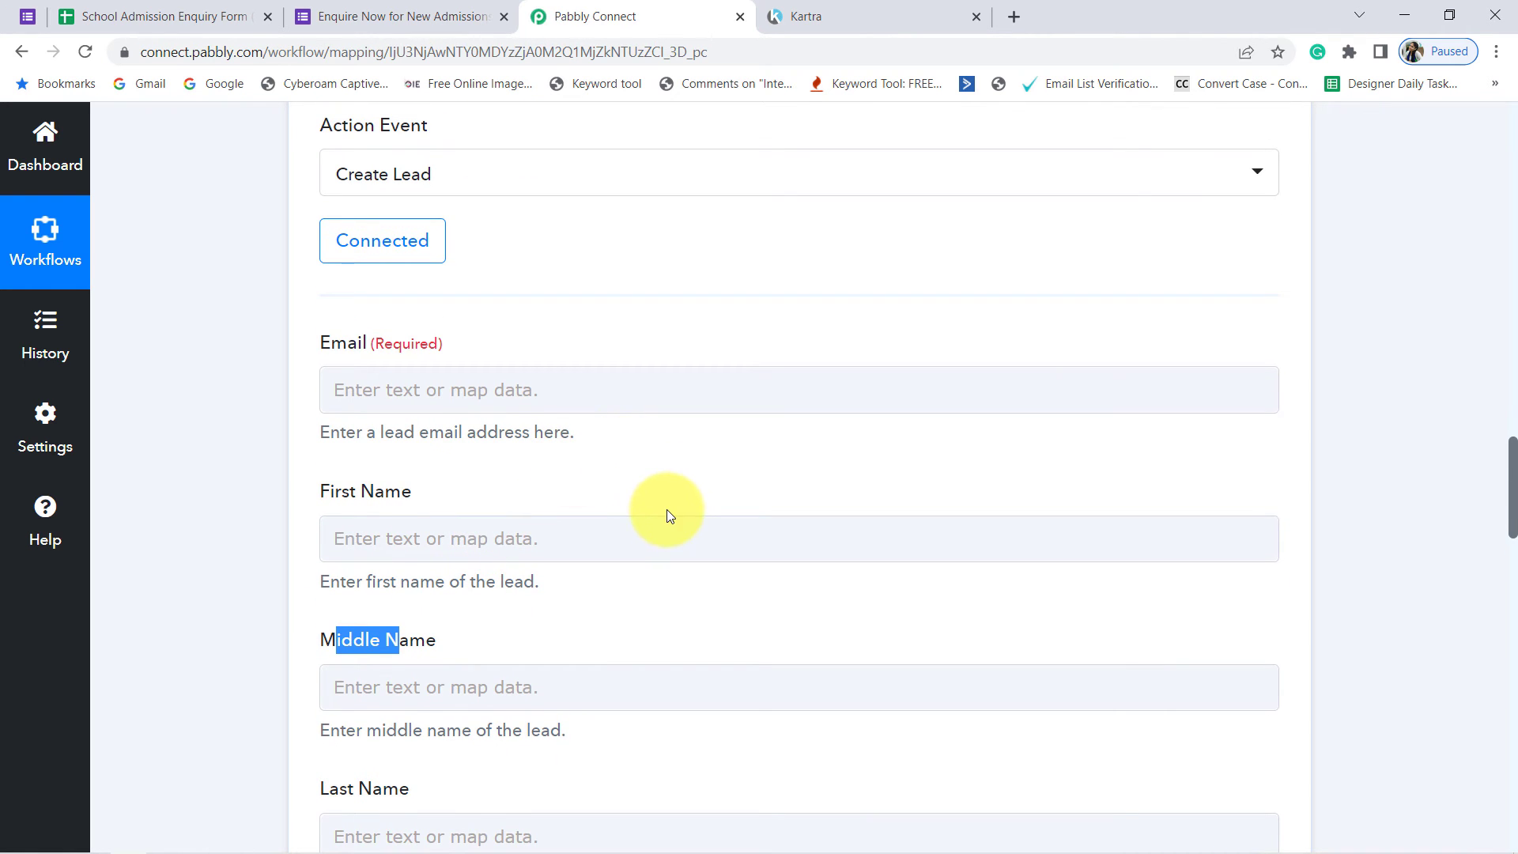
pyautogui.scroll(7, 672, 511)
pyautogui.scroll(4, 1011, 599)
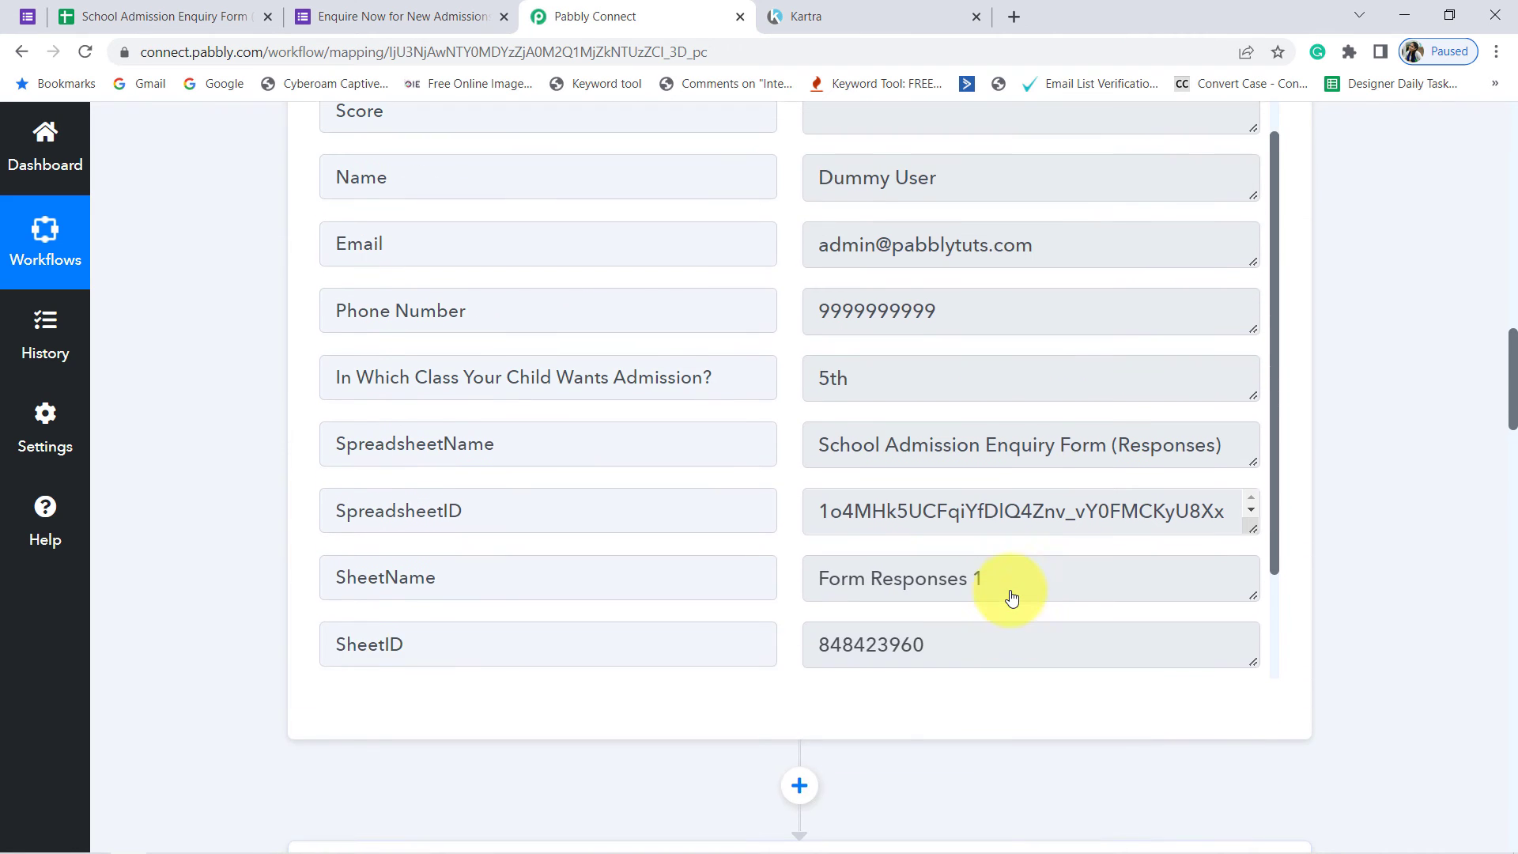
pyautogui.scroll(2, 1004, 431)
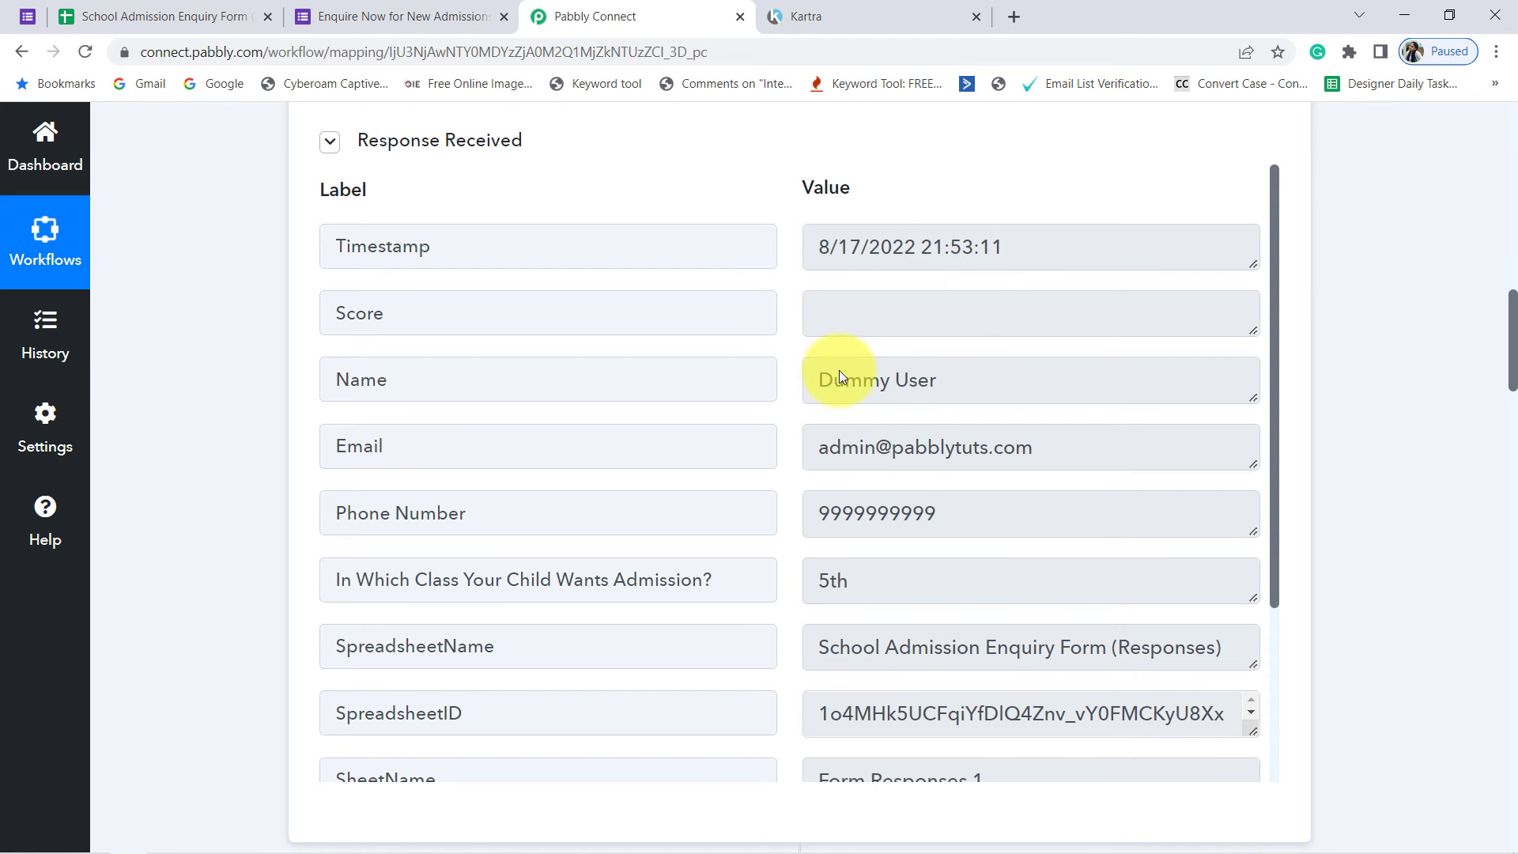
pyautogui.scroll(-13, 775, 625)
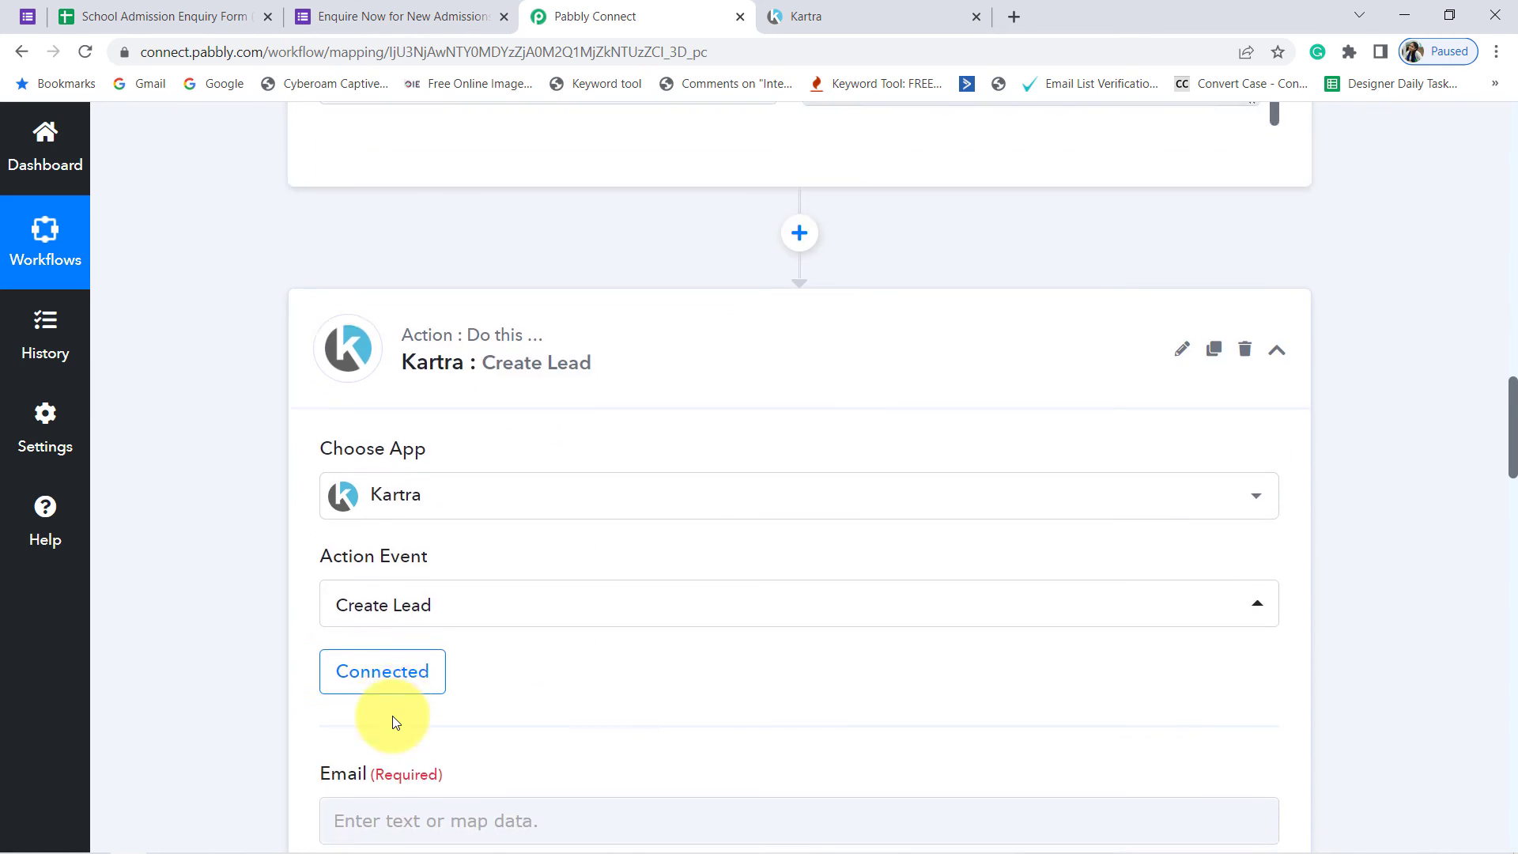
# Step: Map the Create Lead action's Email field to the Email answer from the Google Forms New Response Received step
pyautogui.moveTo(337, 707); pyautogui.dragTo(395, 708)
pyautogui.scroll(-1, 393, 707)
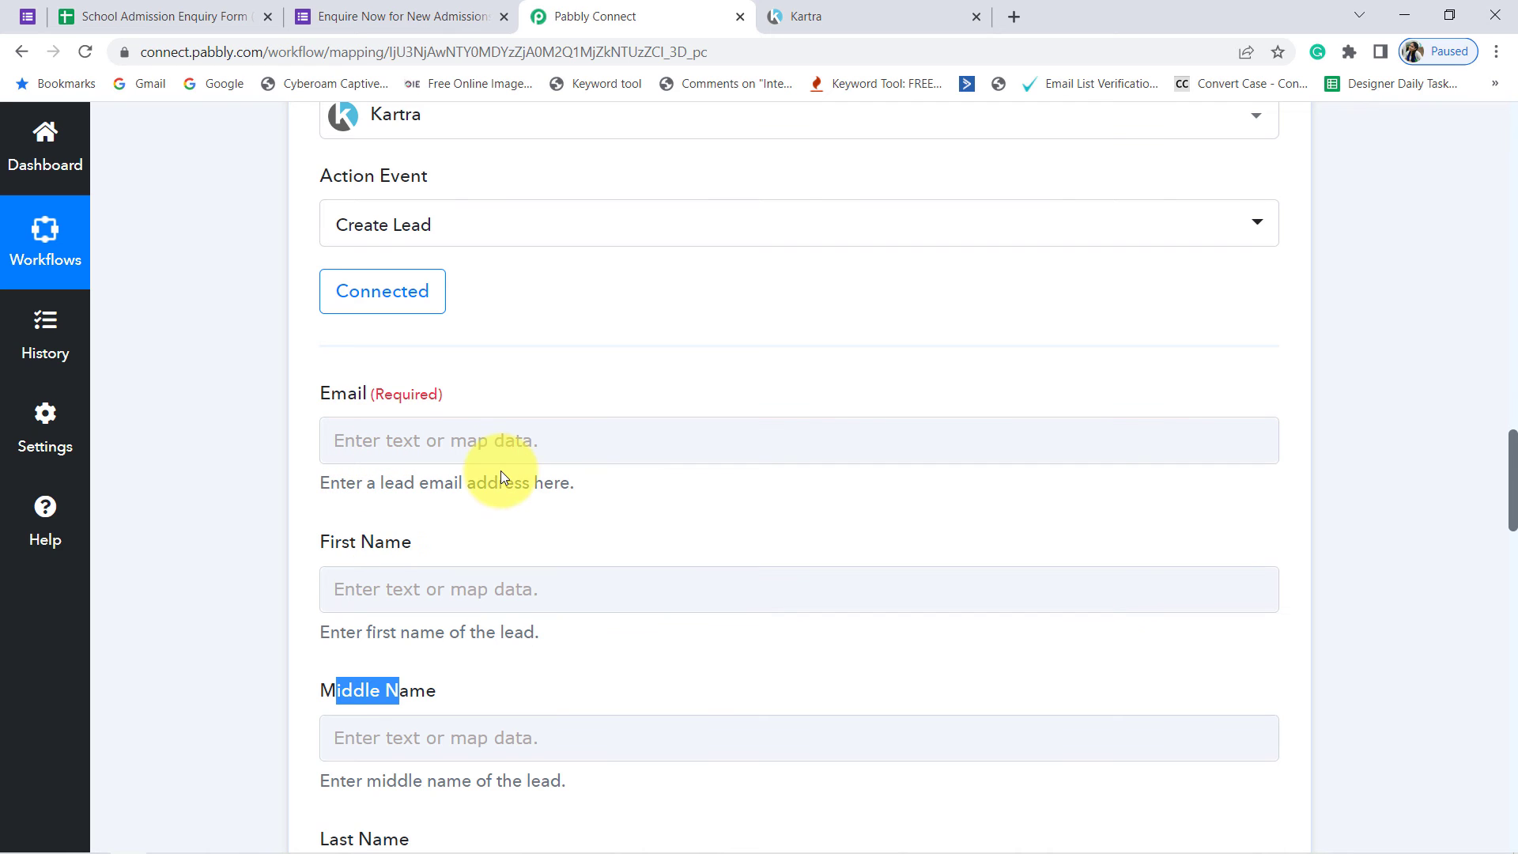
pyautogui.click(488, 442)
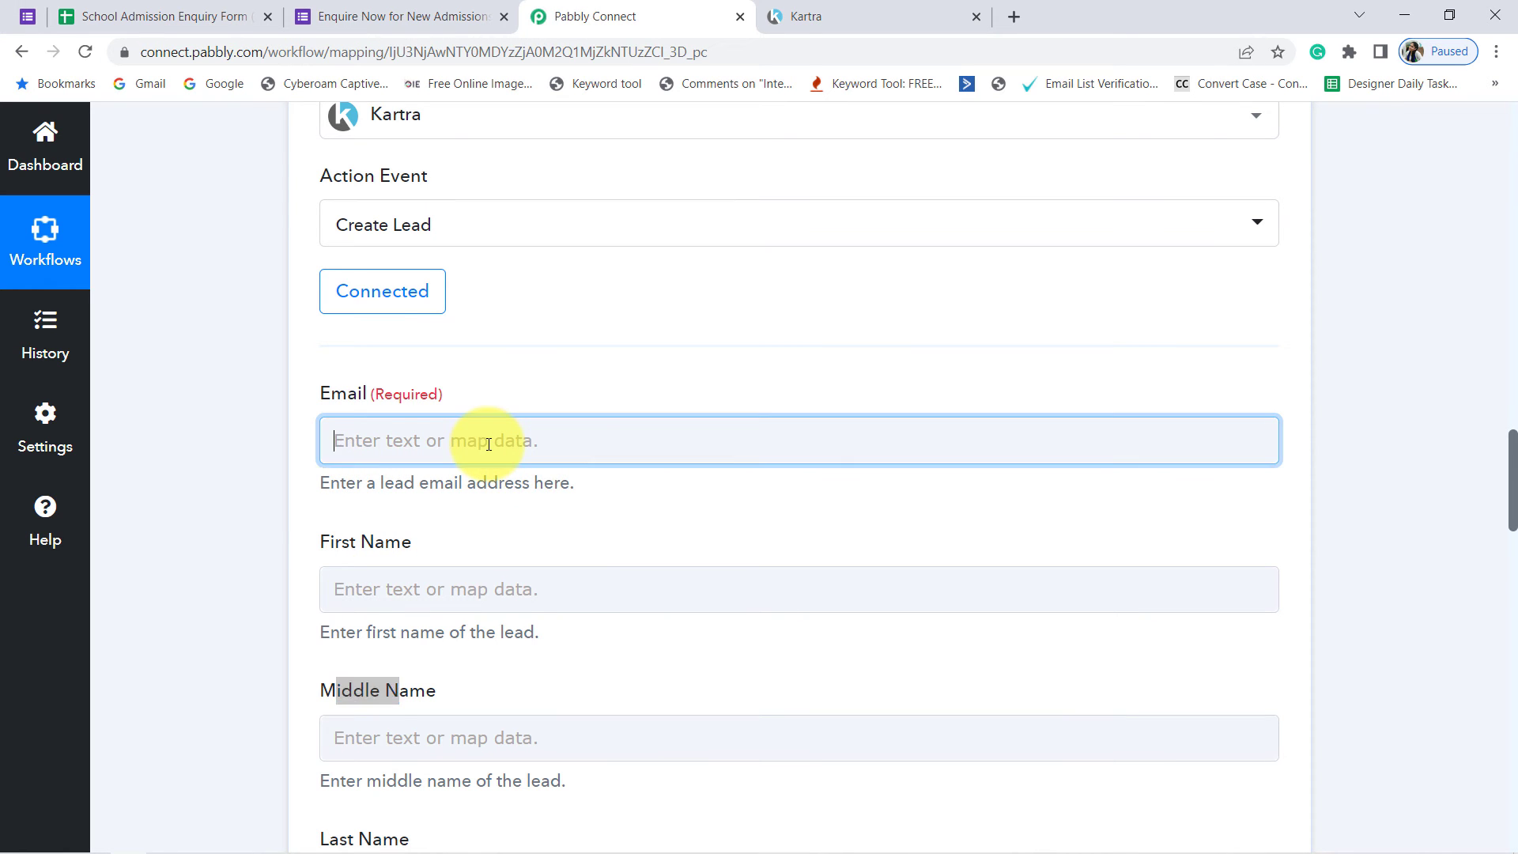
pyautogui.scroll(-3, 542, 339)
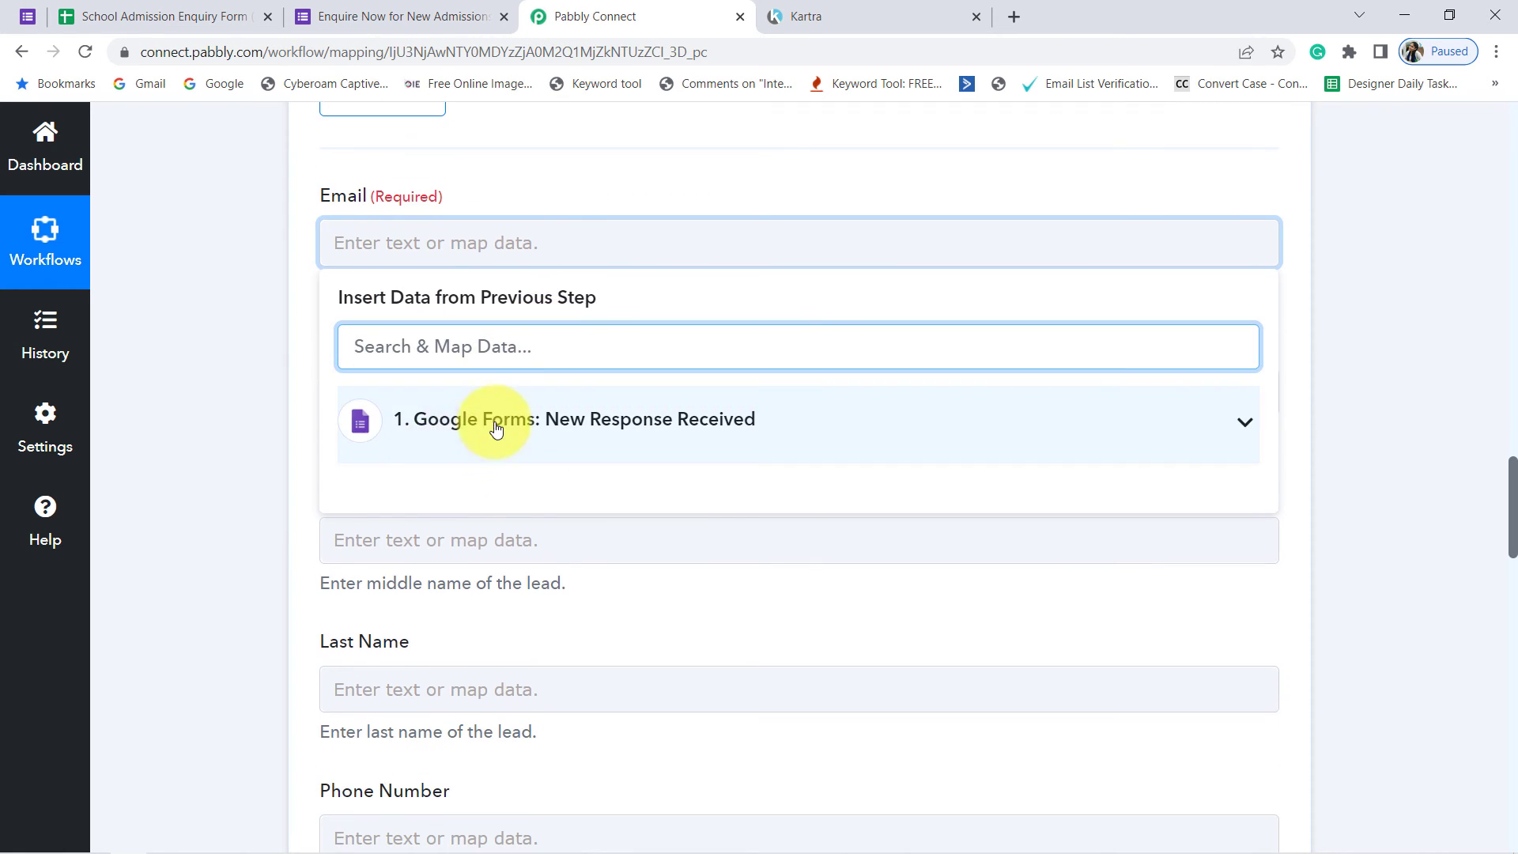
pyautogui.click(497, 429)
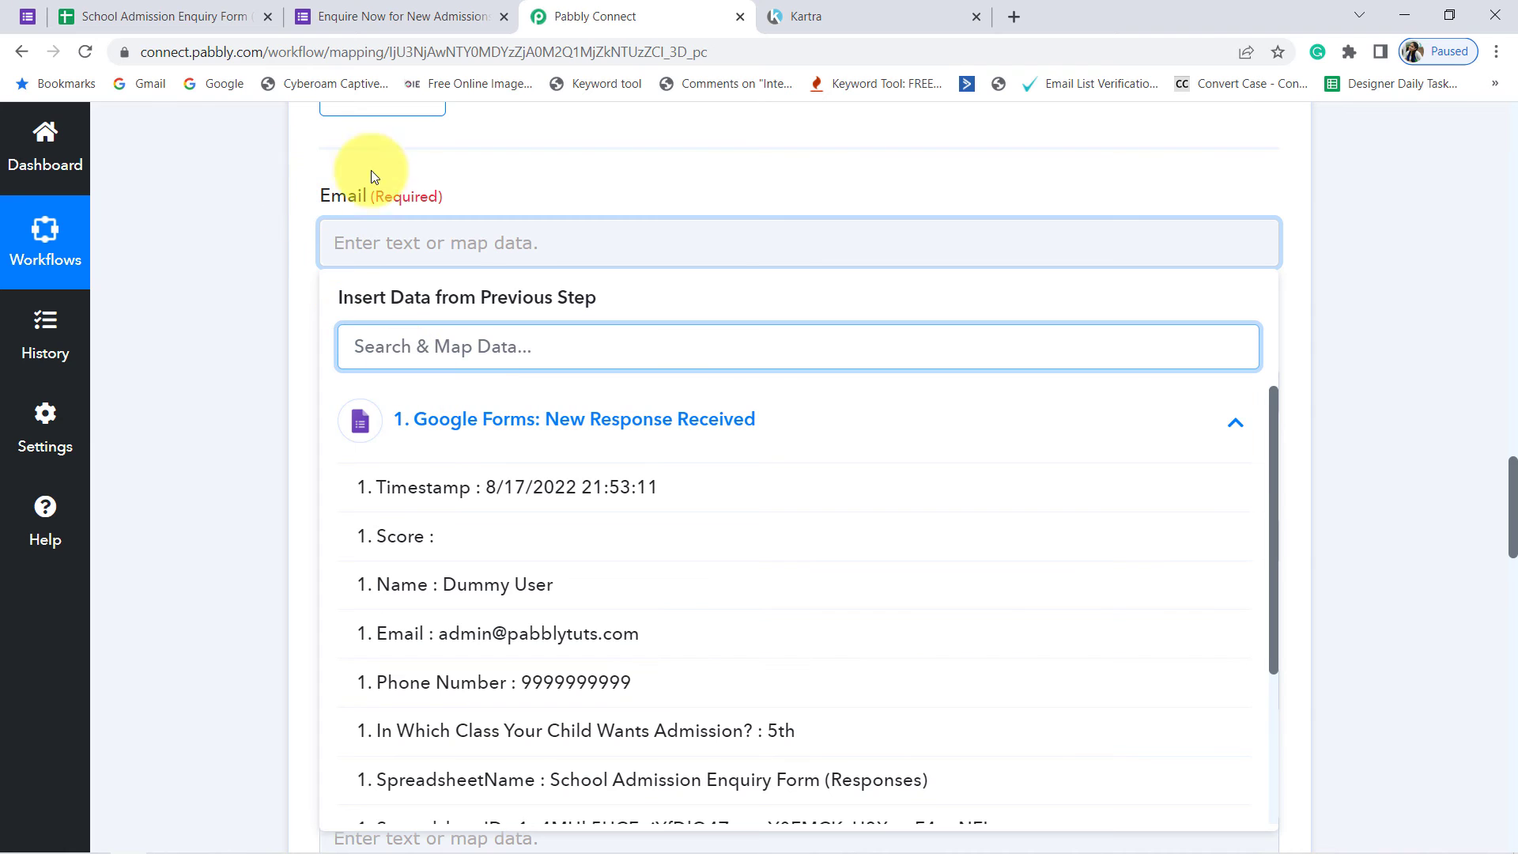
pyautogui.click(494, 650)
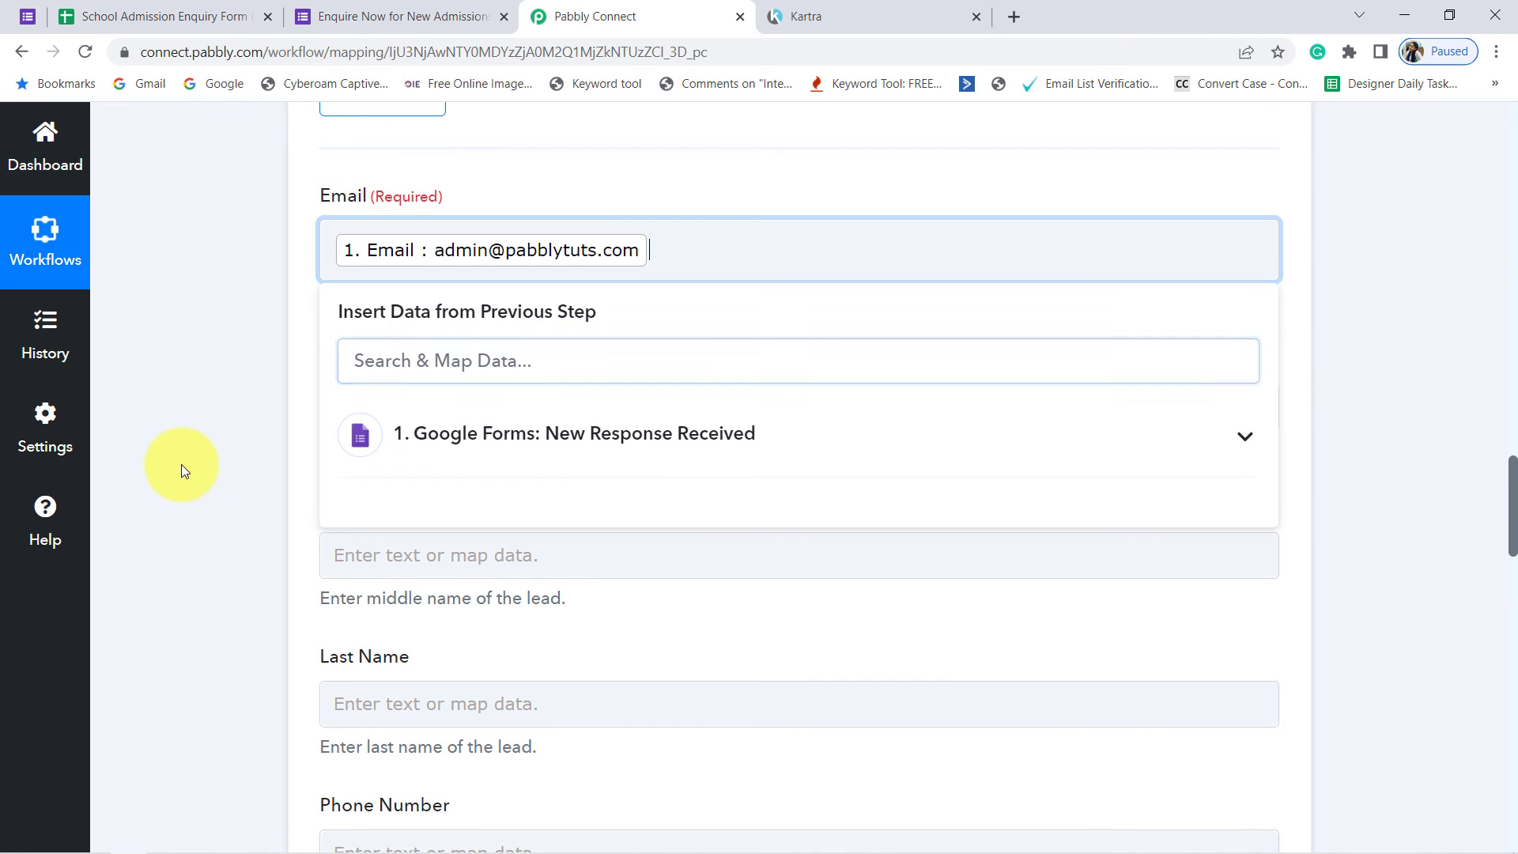
pyautogui.click(183, 465)
# Step: Map the First Name field to the Name answer from the Google Forms response
pyautogui.click(426, 413)
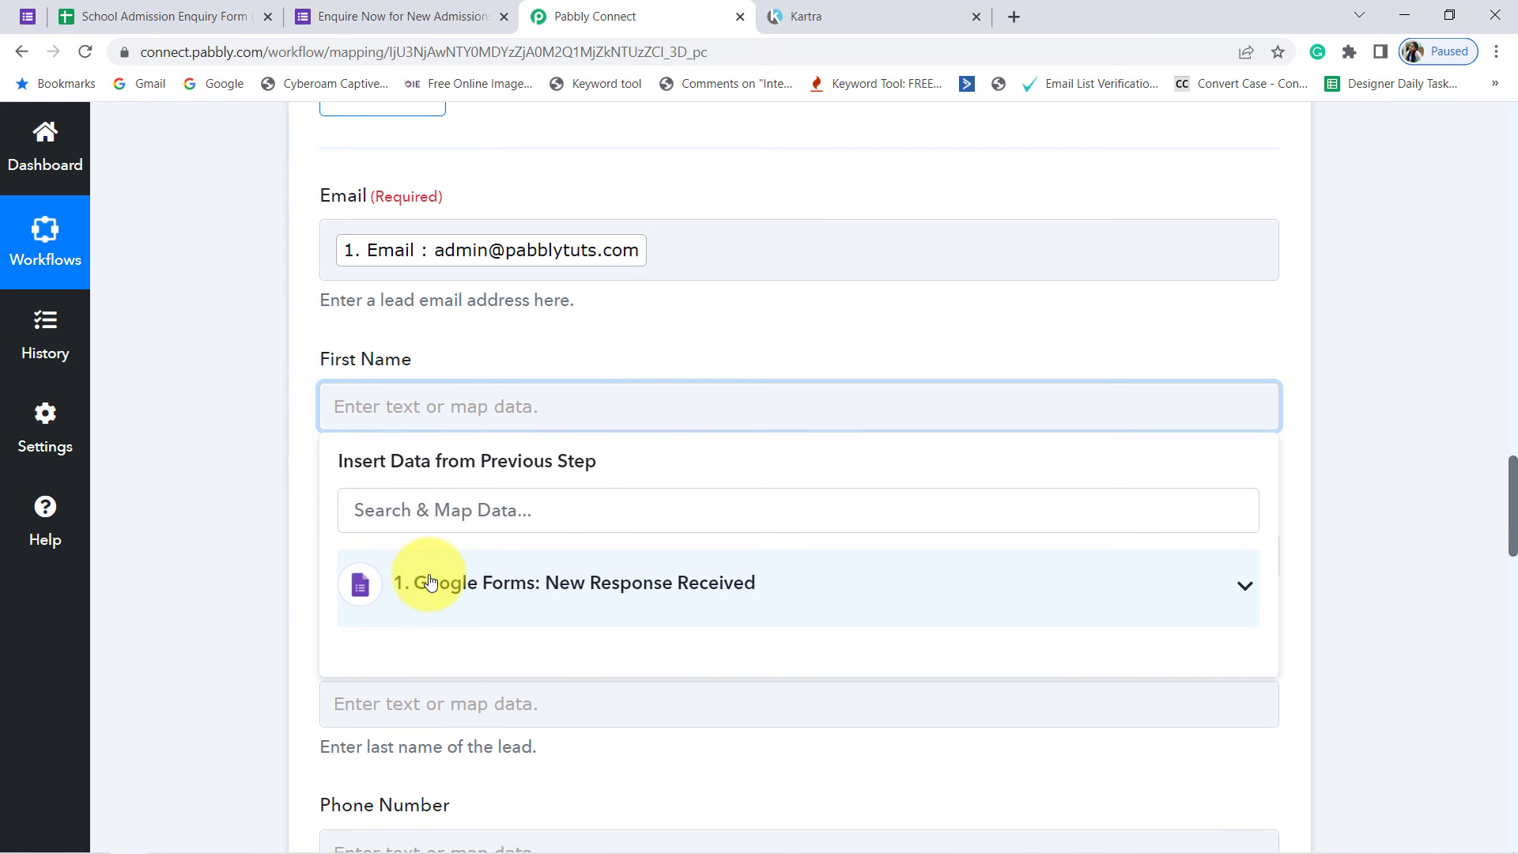
pyautogui.click(423, 583)
pyautogui.scroll(-2, 443, 631)
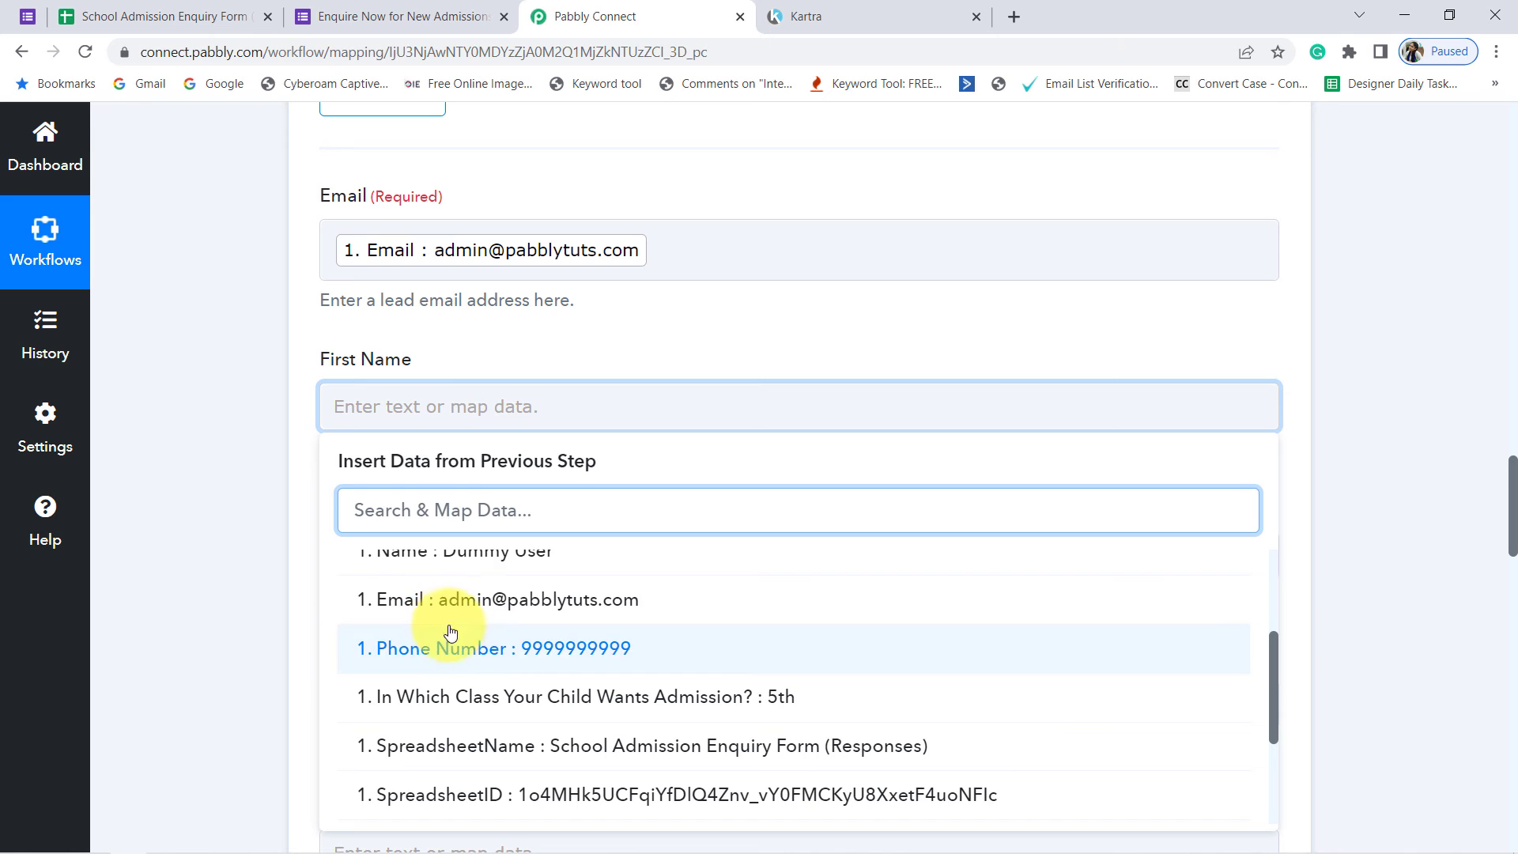
pyautogui.click(440, 559)
pyautogui.click(229, 518)
# Step: Map the lead's Phone Number field to the Phone Number answer from the Google Forms response
pyautogui.scroll(-1, 406, 373)
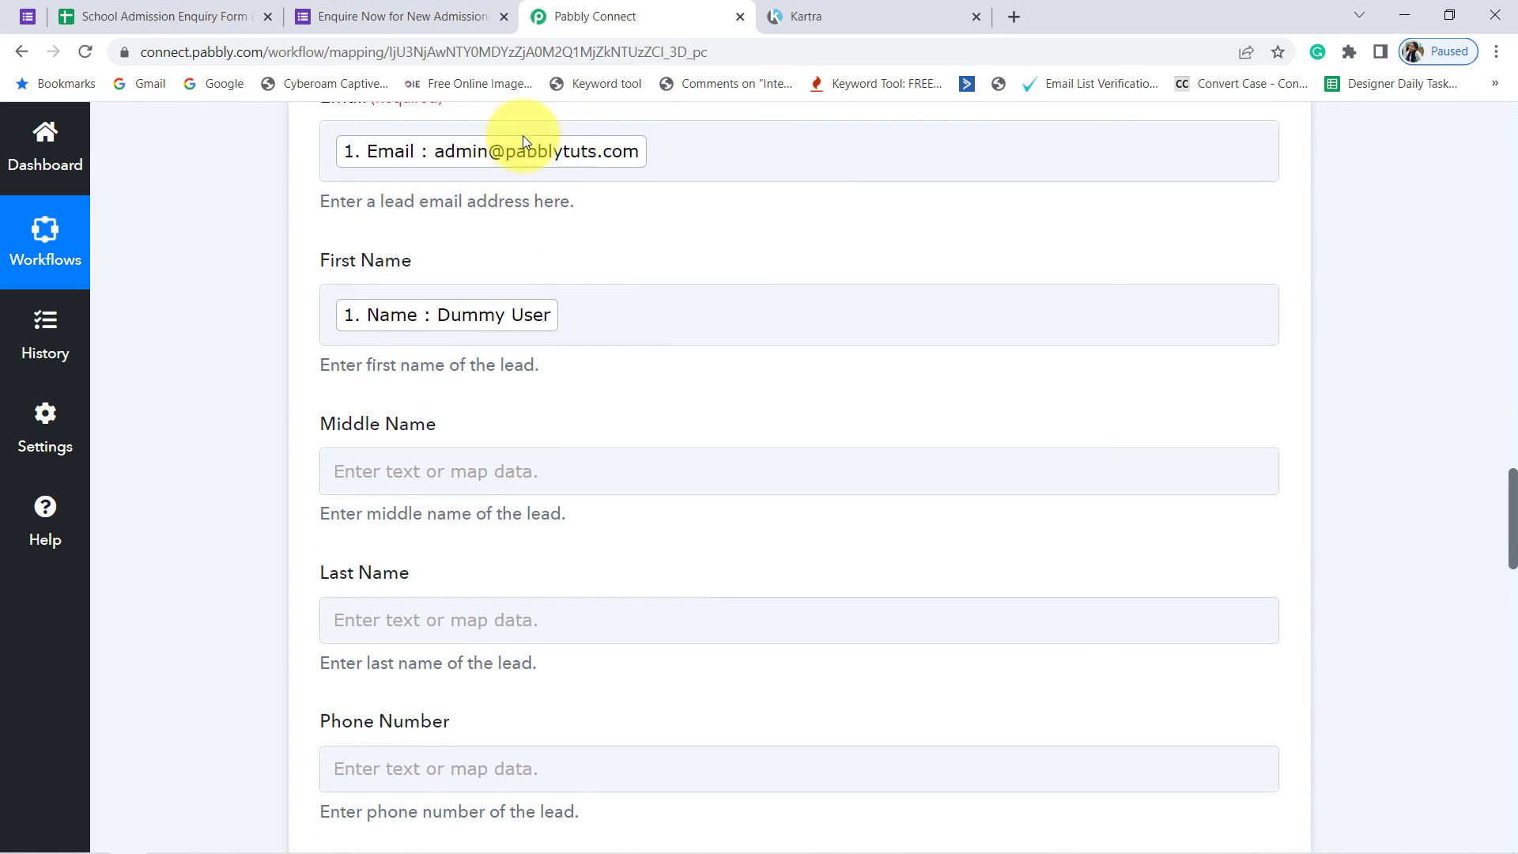
pyautogui.scroll(-3, 508, 345)
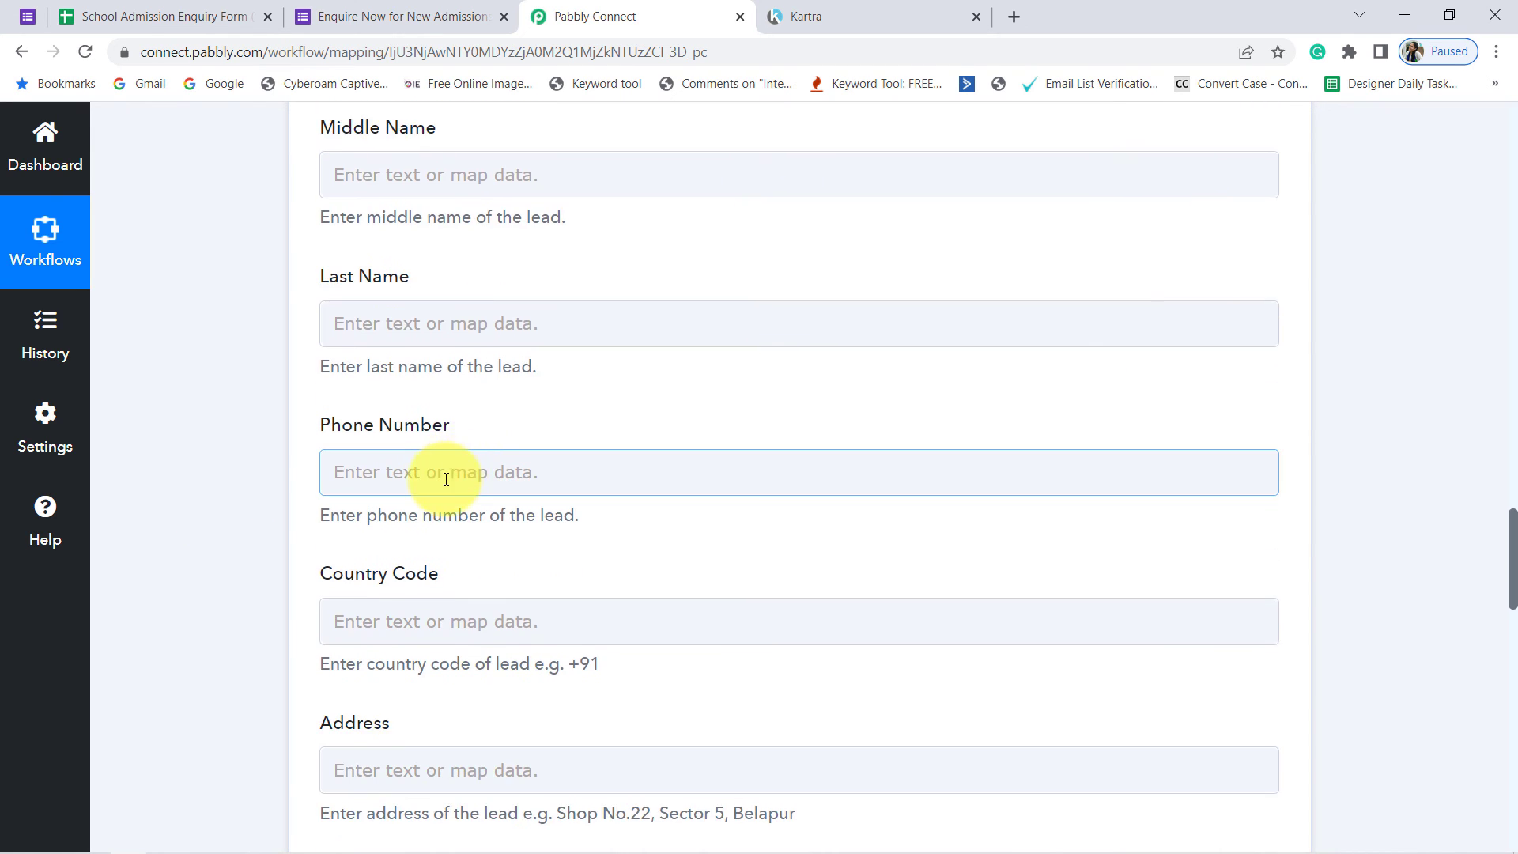
pyautogui.click(475, 491)
pyautogui.scroll(-2, 498, 506)
pyautogui.click(559, 447)
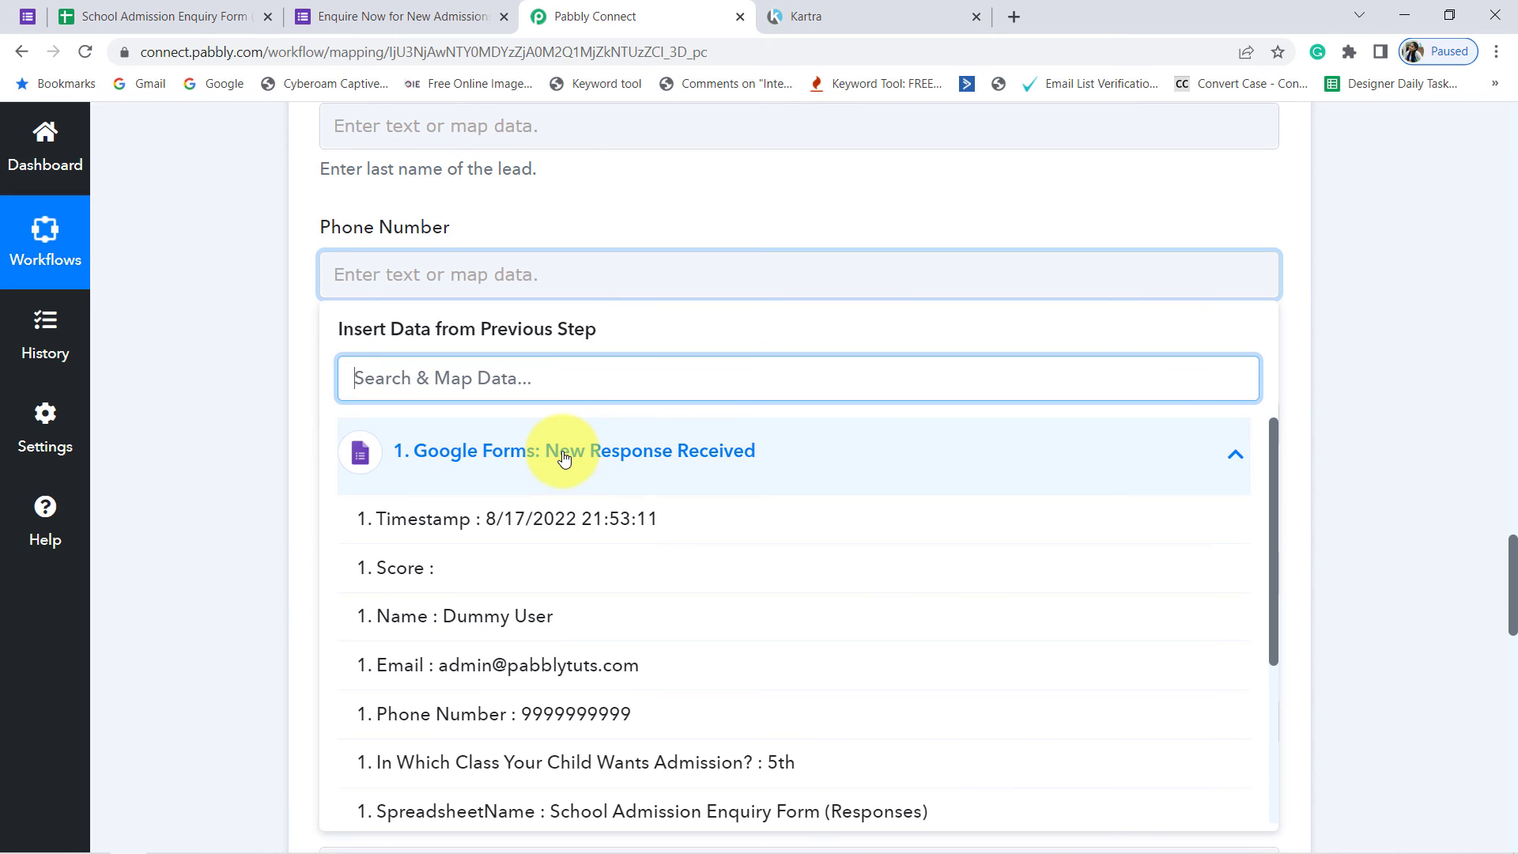
pyautogui.click(525, 714)
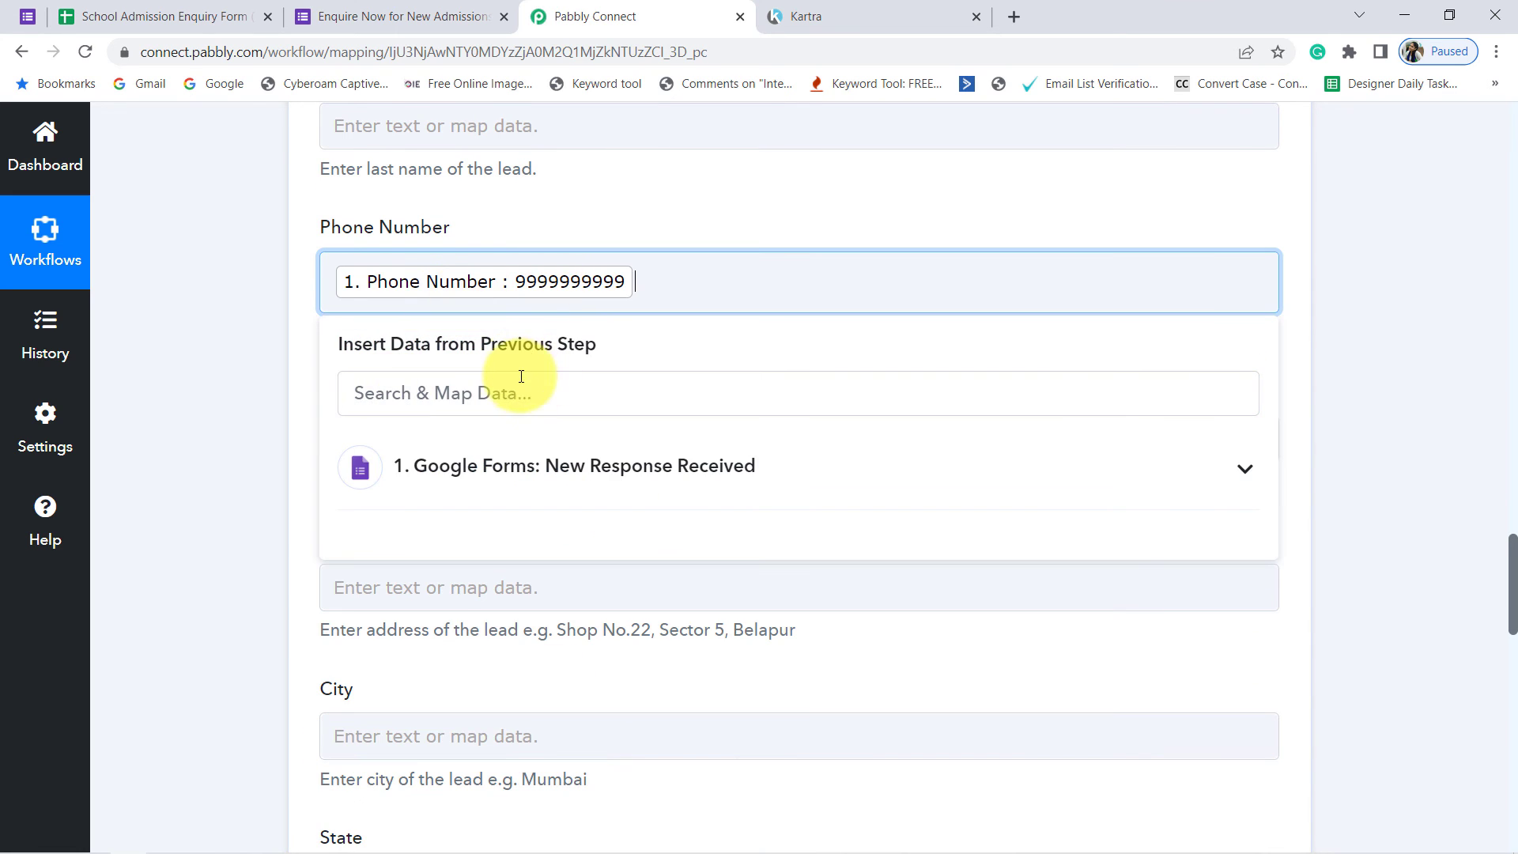
pyautogui.scroll(2, 376, 545)
pyautogui.click(228, 534)
# Step: Review the mapped and remaining optional lead fields, and check the Leads page in Kartra
pyautogui.scroll(2, 311, 434)
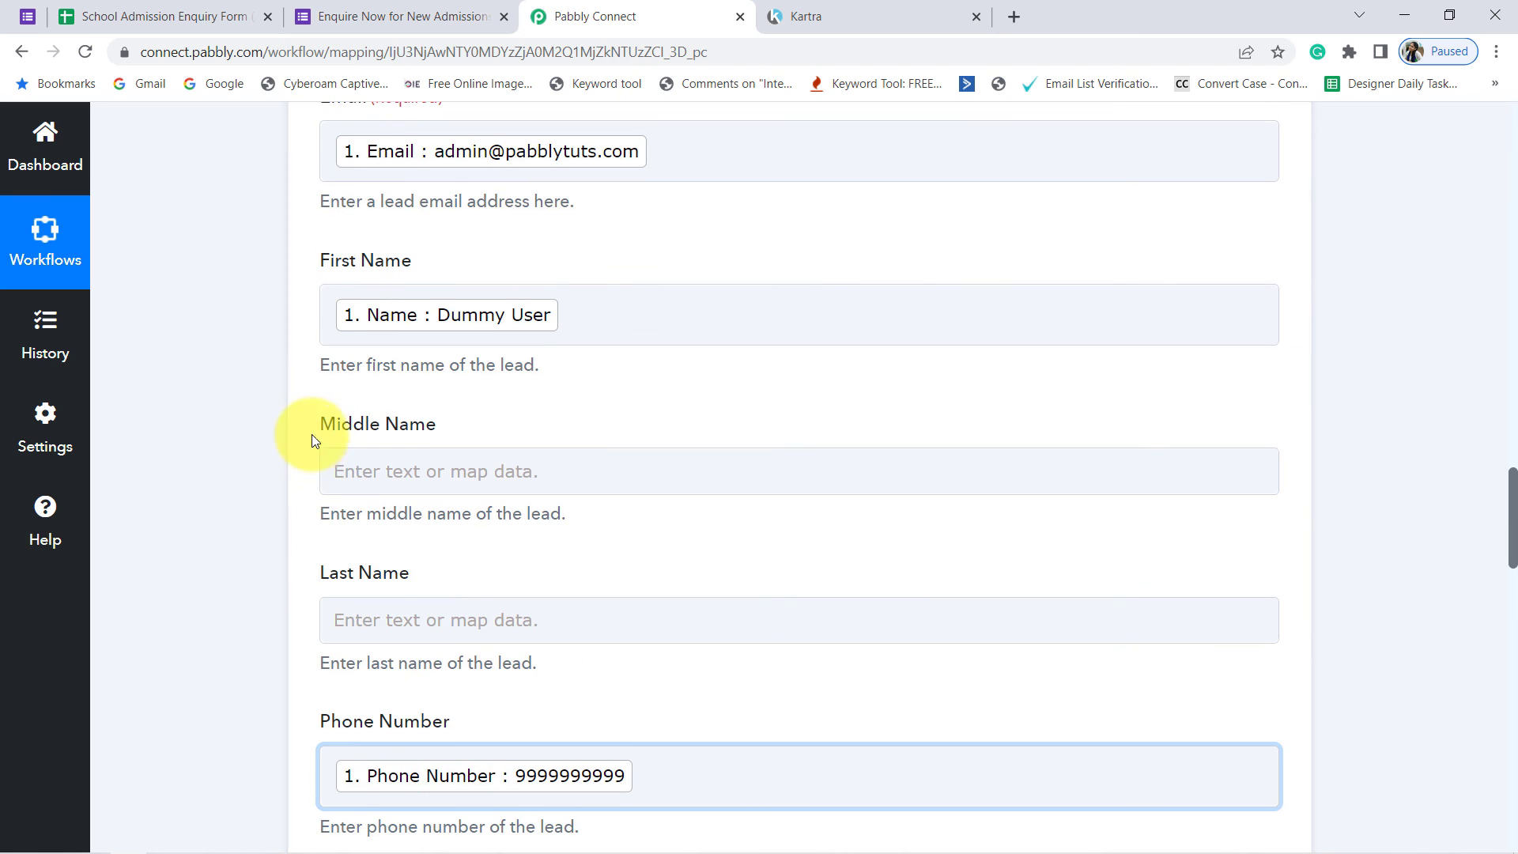
pyautogui.scroll(-4, 340, 466)
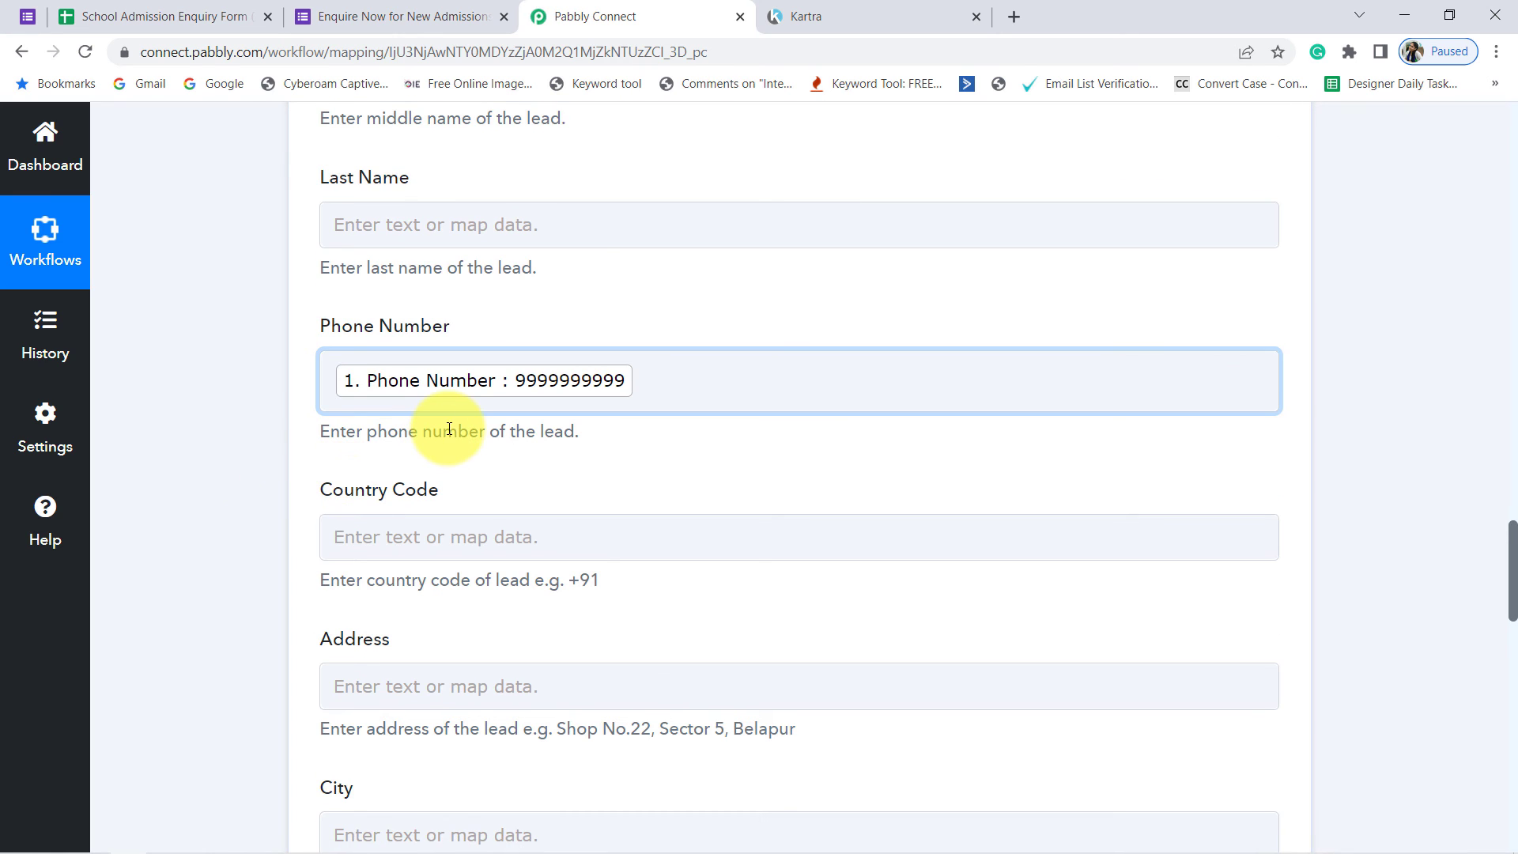
pyautogui.scroll(-11, 451, 424)
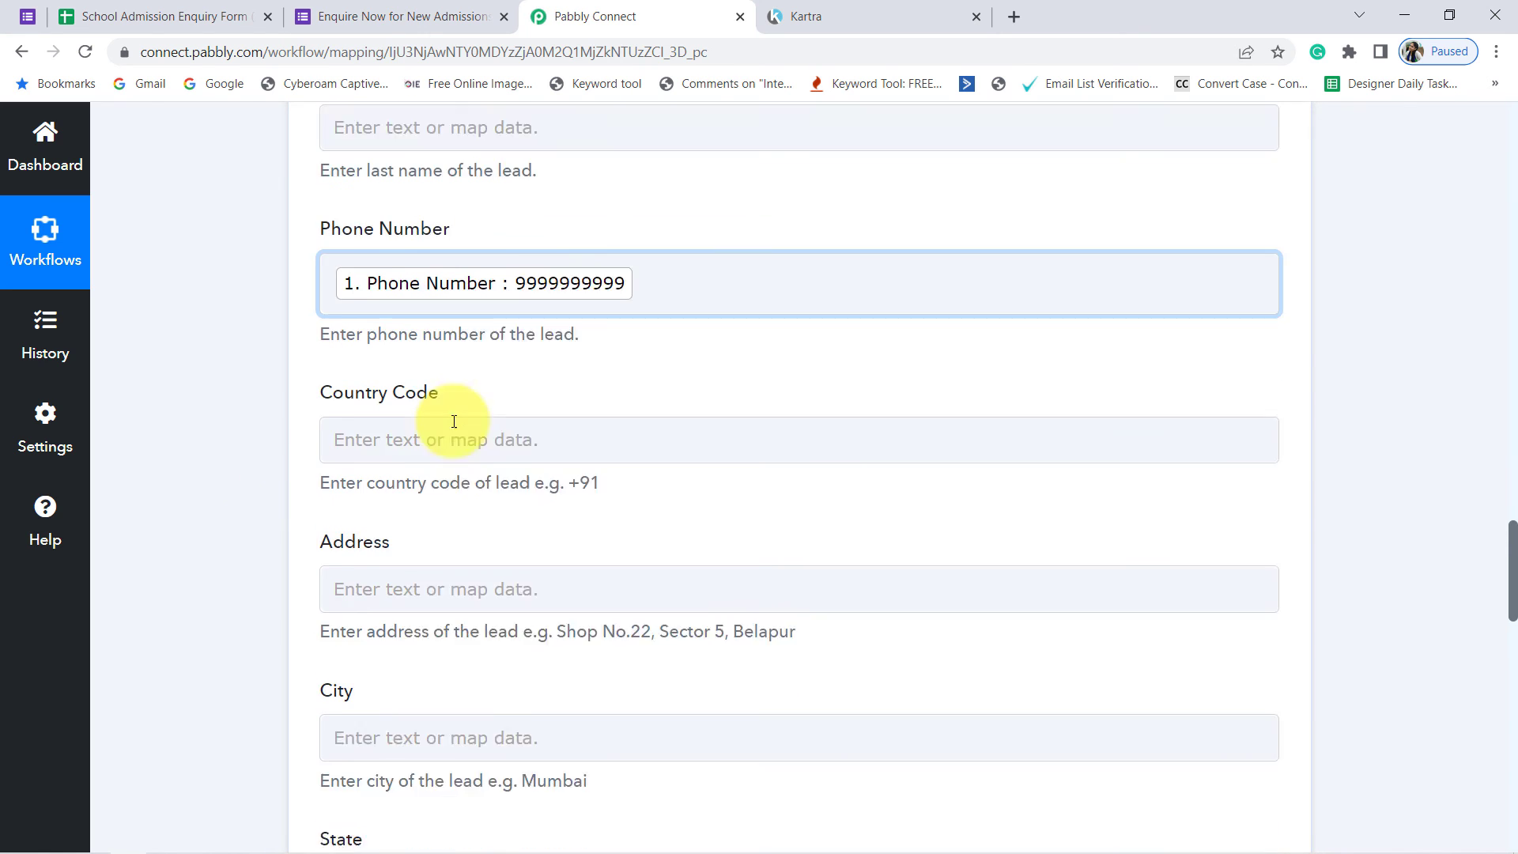
pyautogui.scroll(-6, 455, 427)
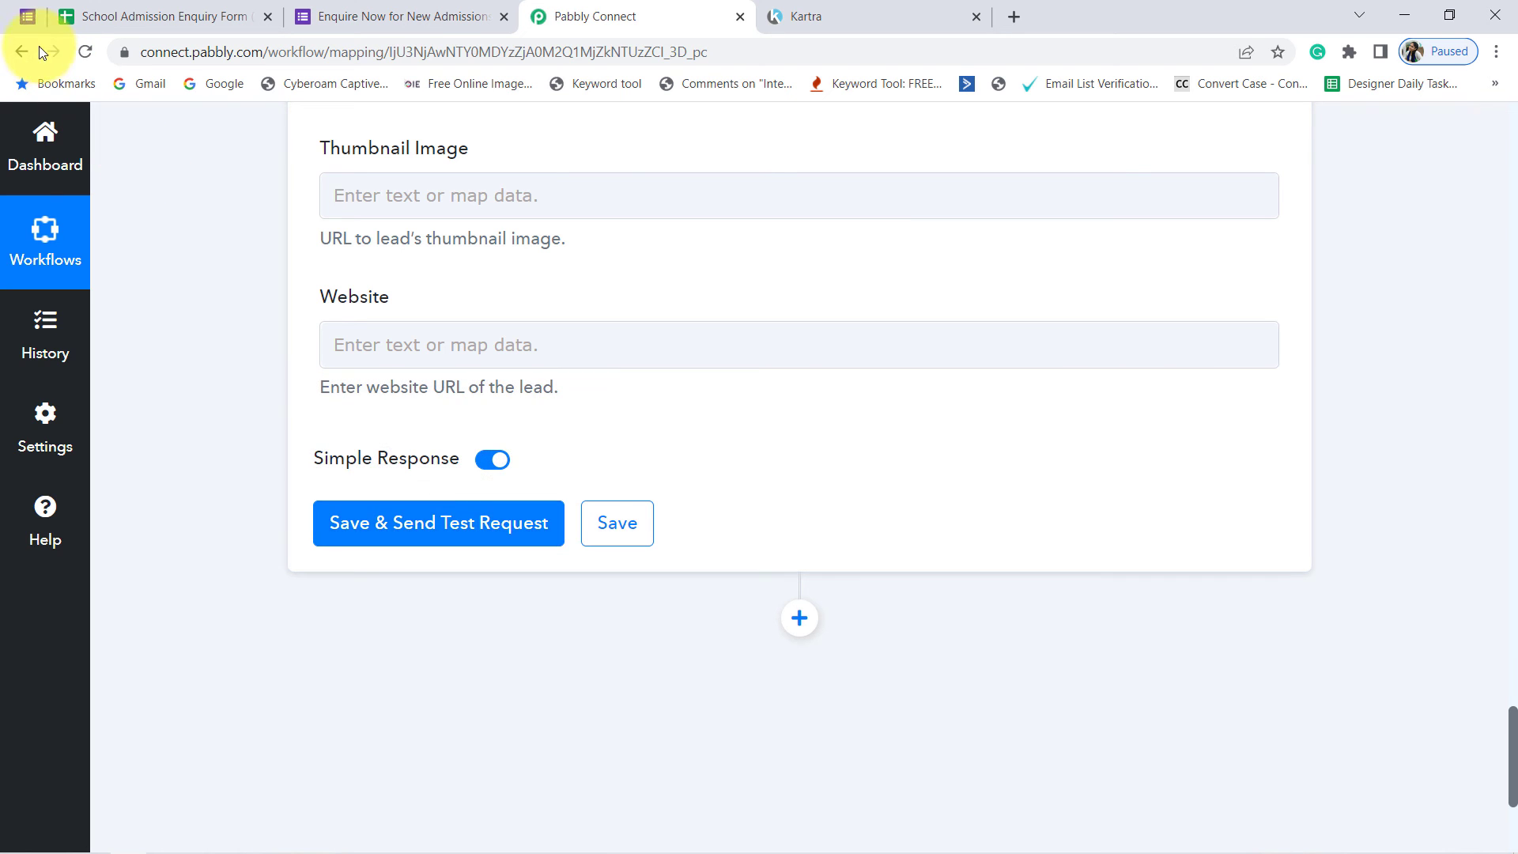
pyautogui.hotkey('ctrl', 'Tab')
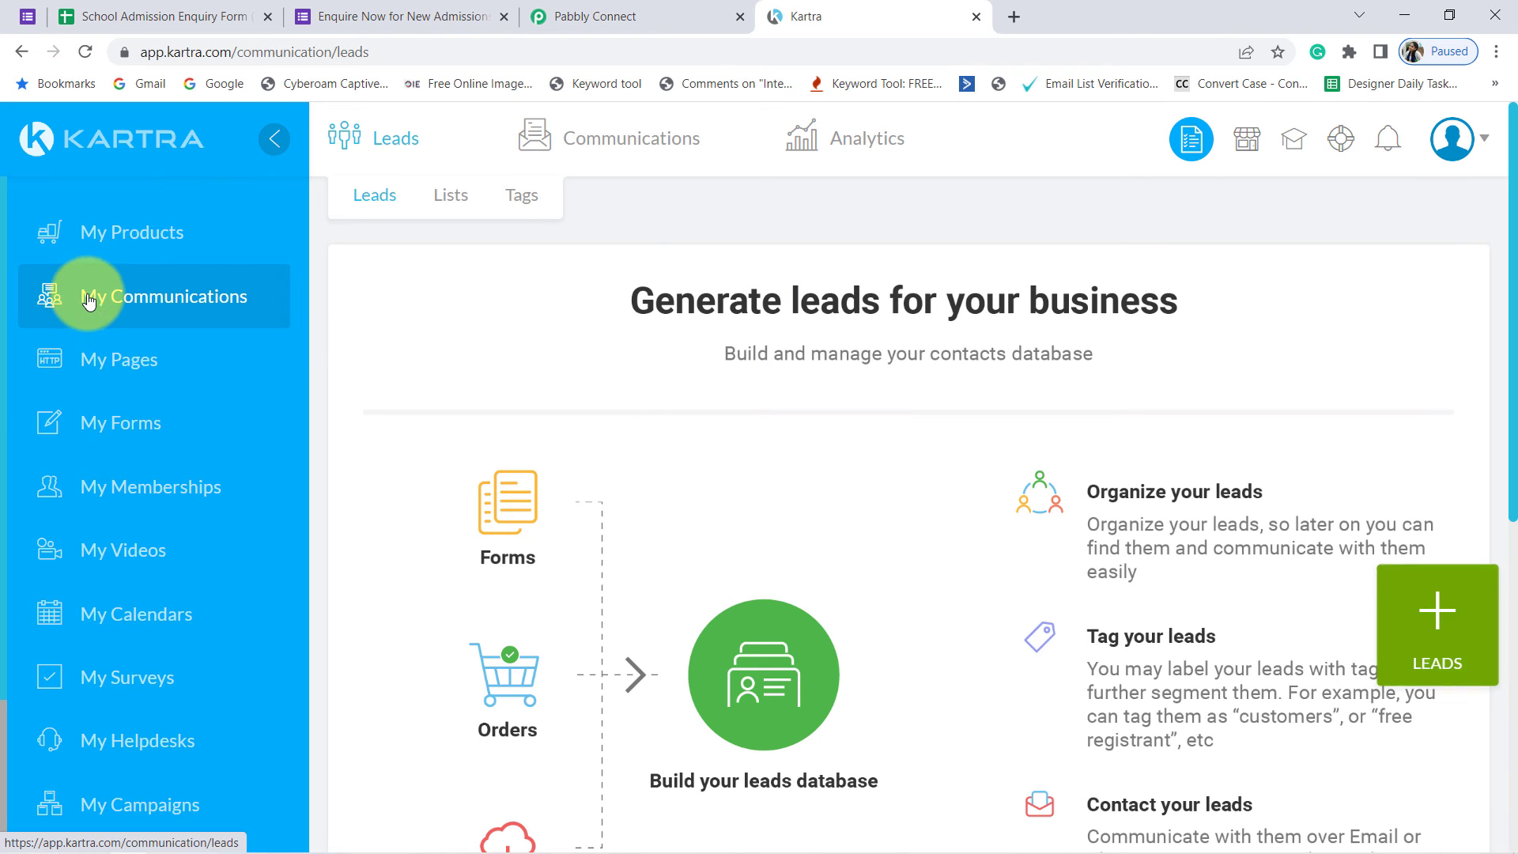
pyautogui.click(154, 318)
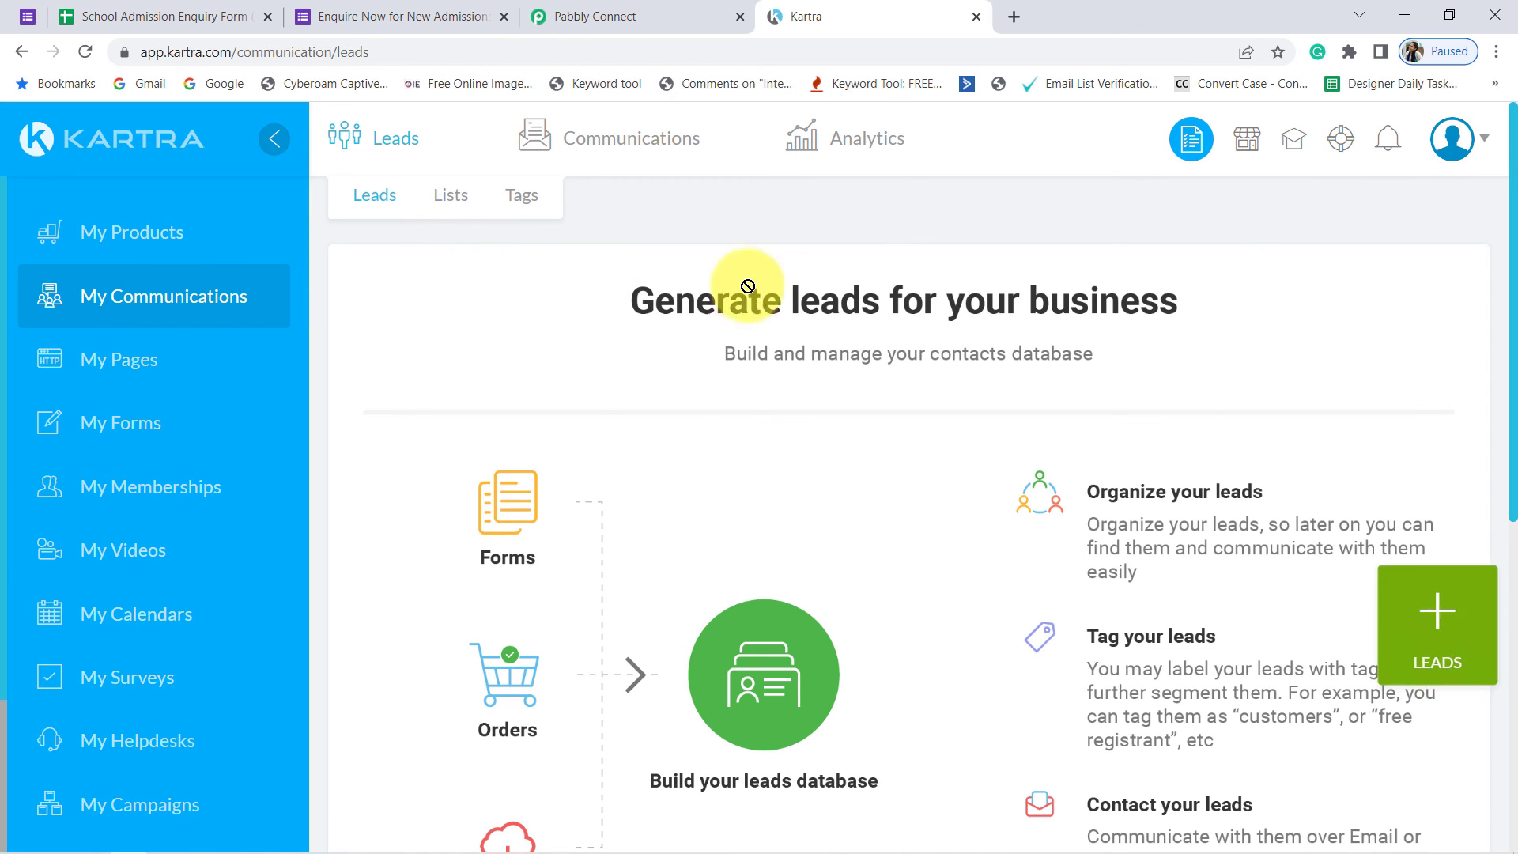
# Step: Switch back to Pabbly Connect and save the Create Lead action while sending a test request
pyautogui.click(595, 16)
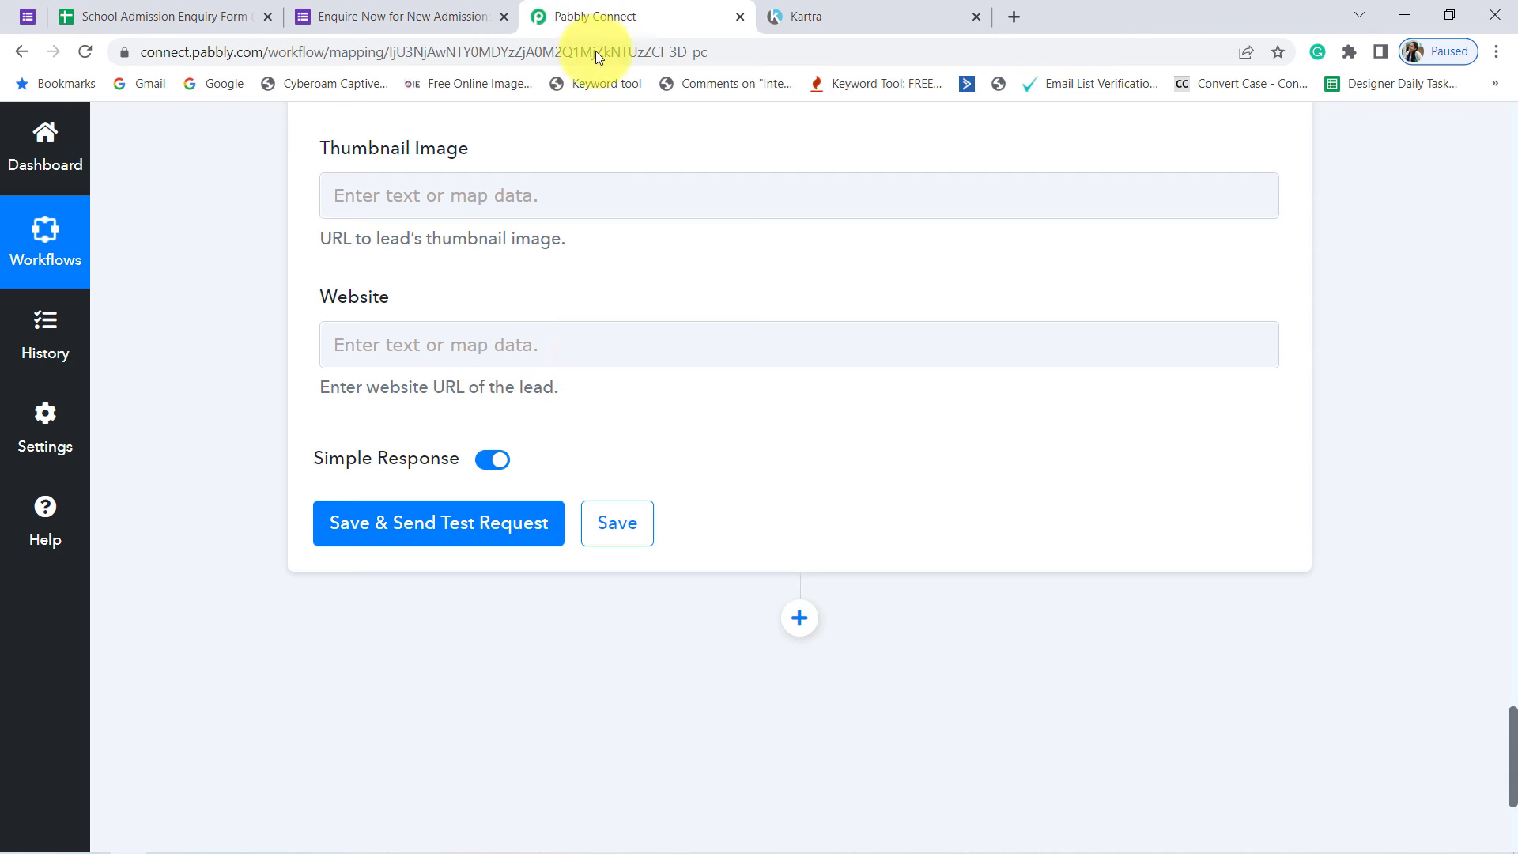
pyautogui.click(472, 525)
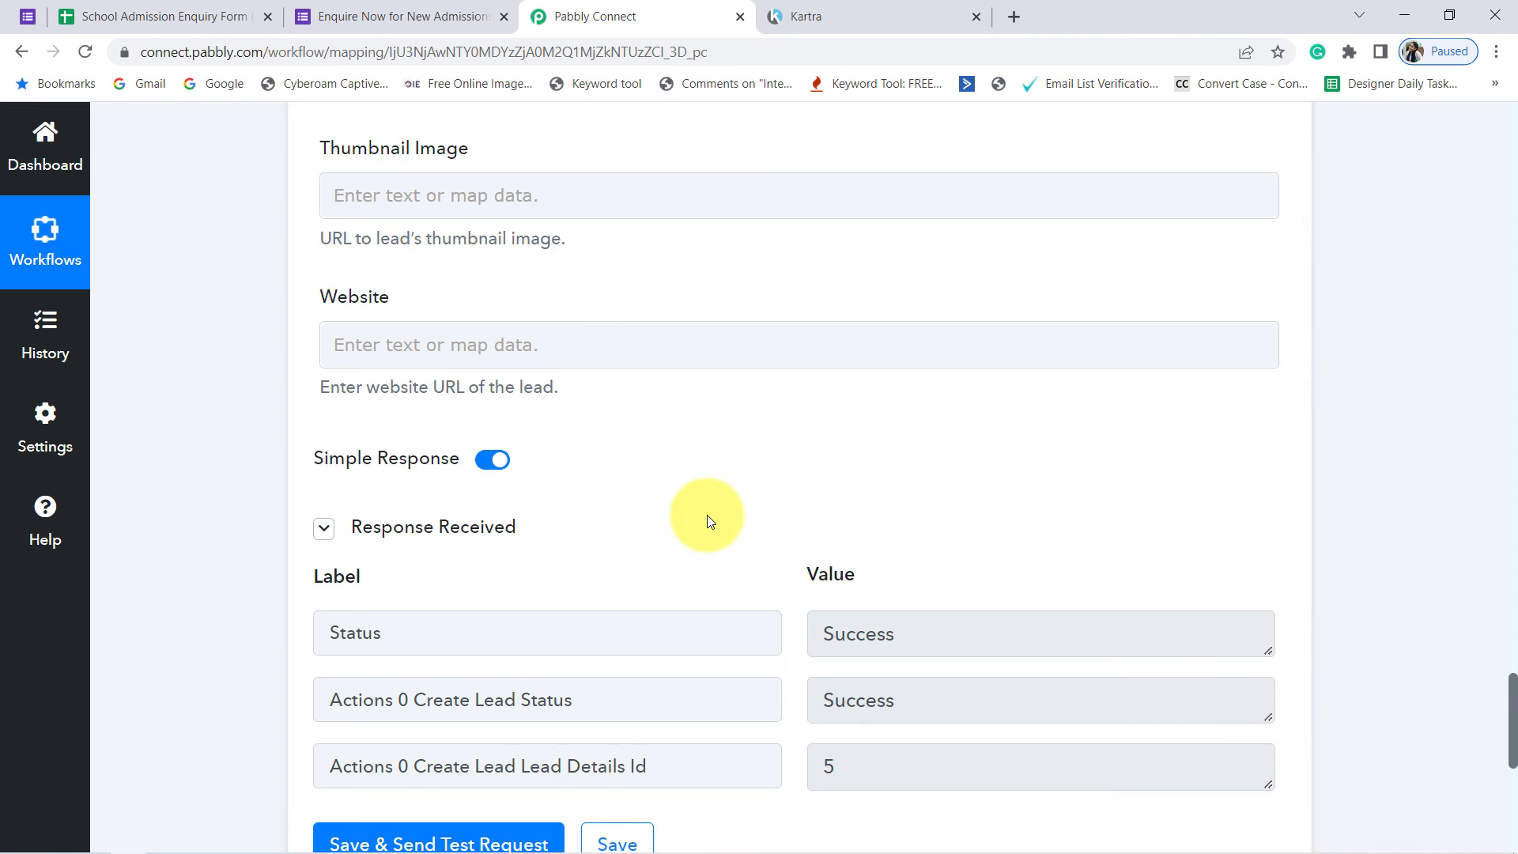
pyautogui.scroll(-2, 707, 515)
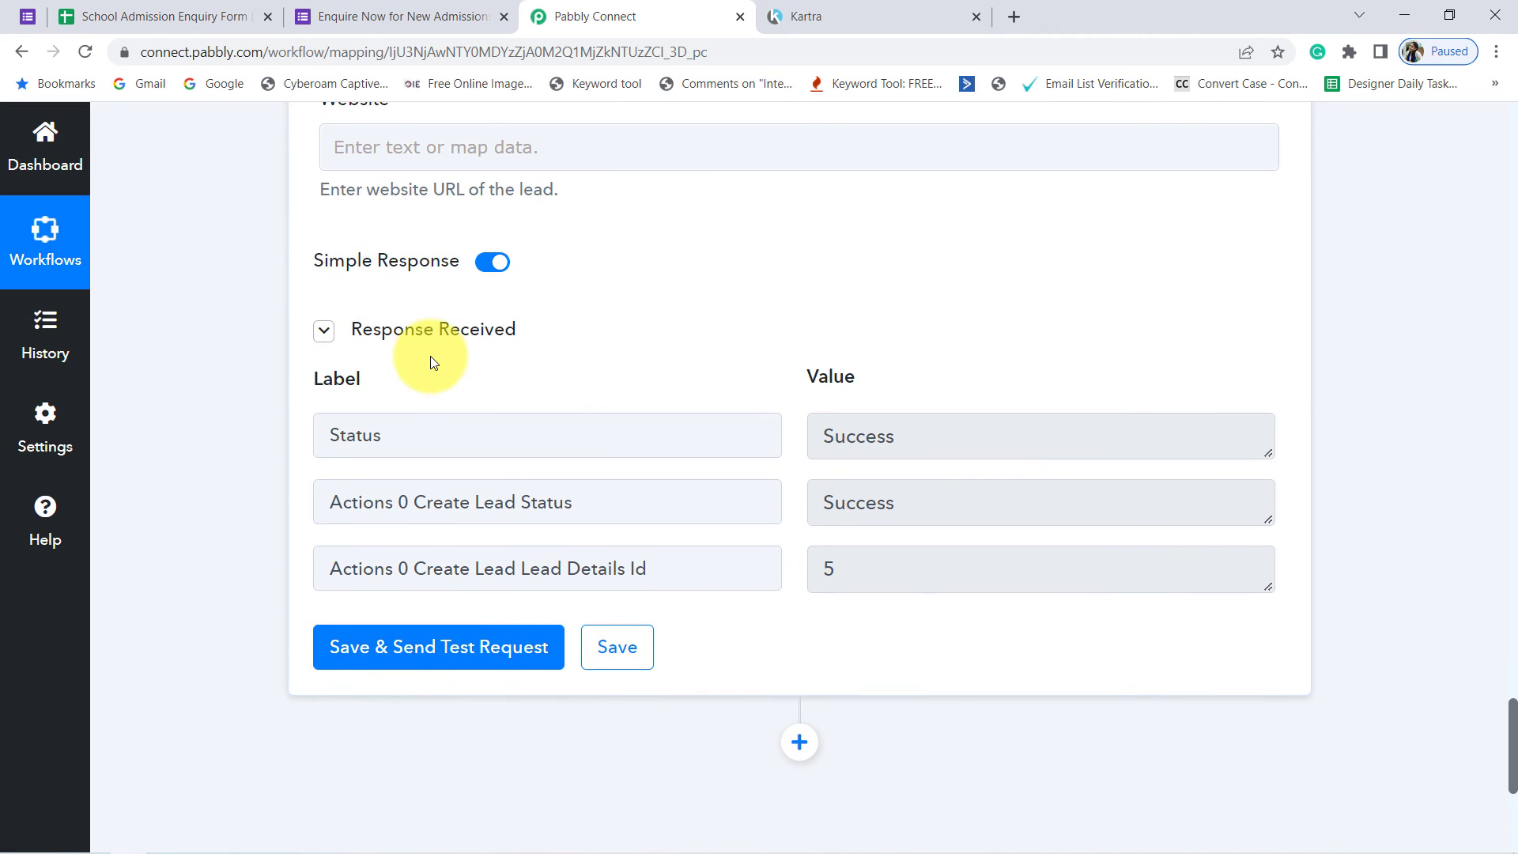
# Step: Switch to Kartra, reload the Leads page and examine the name, email and source of the listed lead
pyautogui.click(806, 14)
pyautogui.click(468, 53)
pyautogui.press('Return')
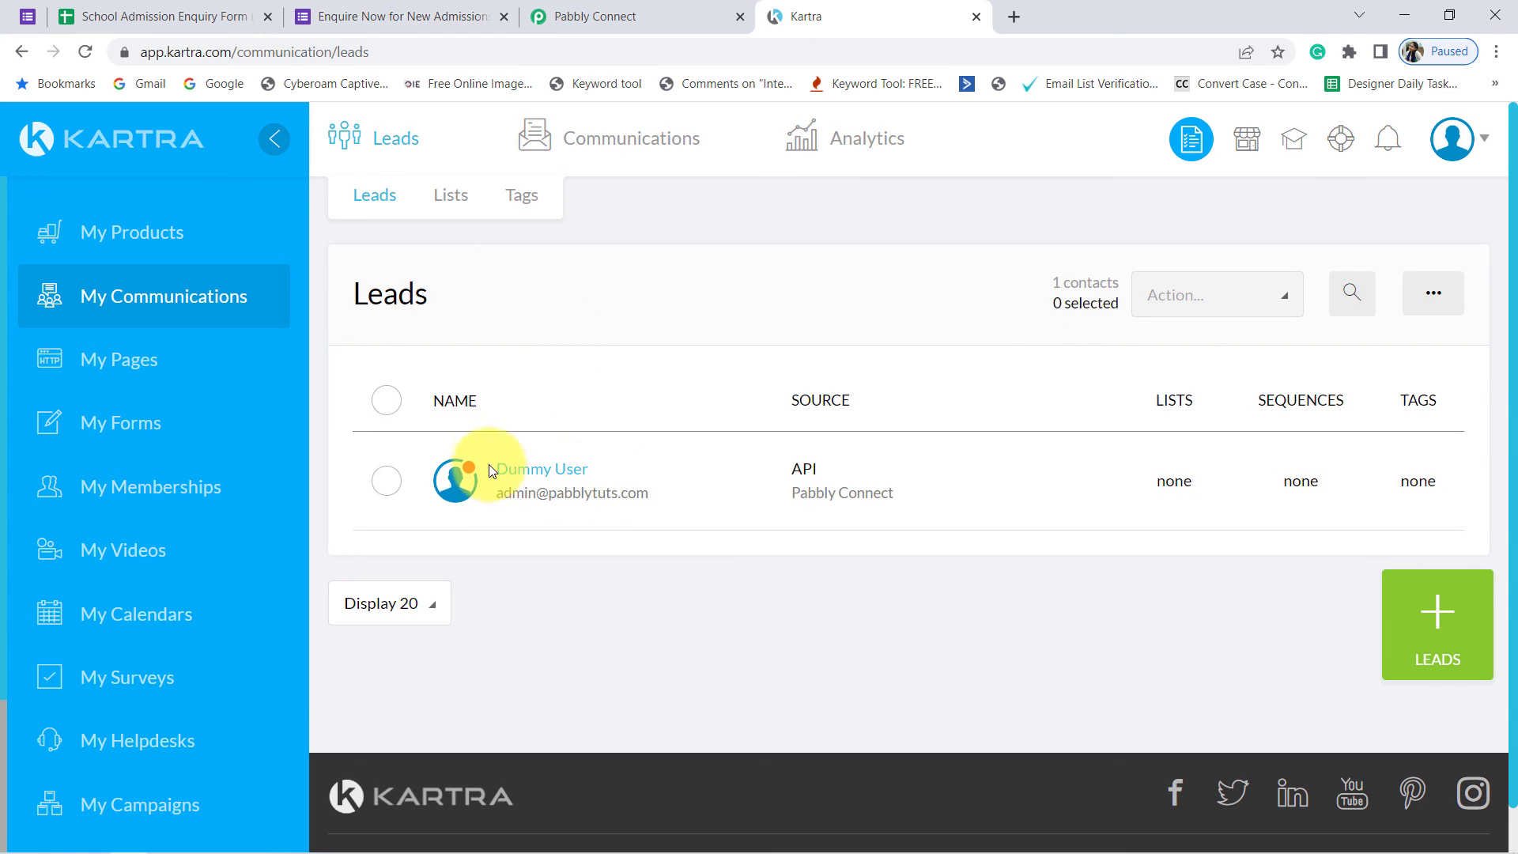
pyautogui.moveTo(510, 406); pyautogui.dragTo(1290, 484)
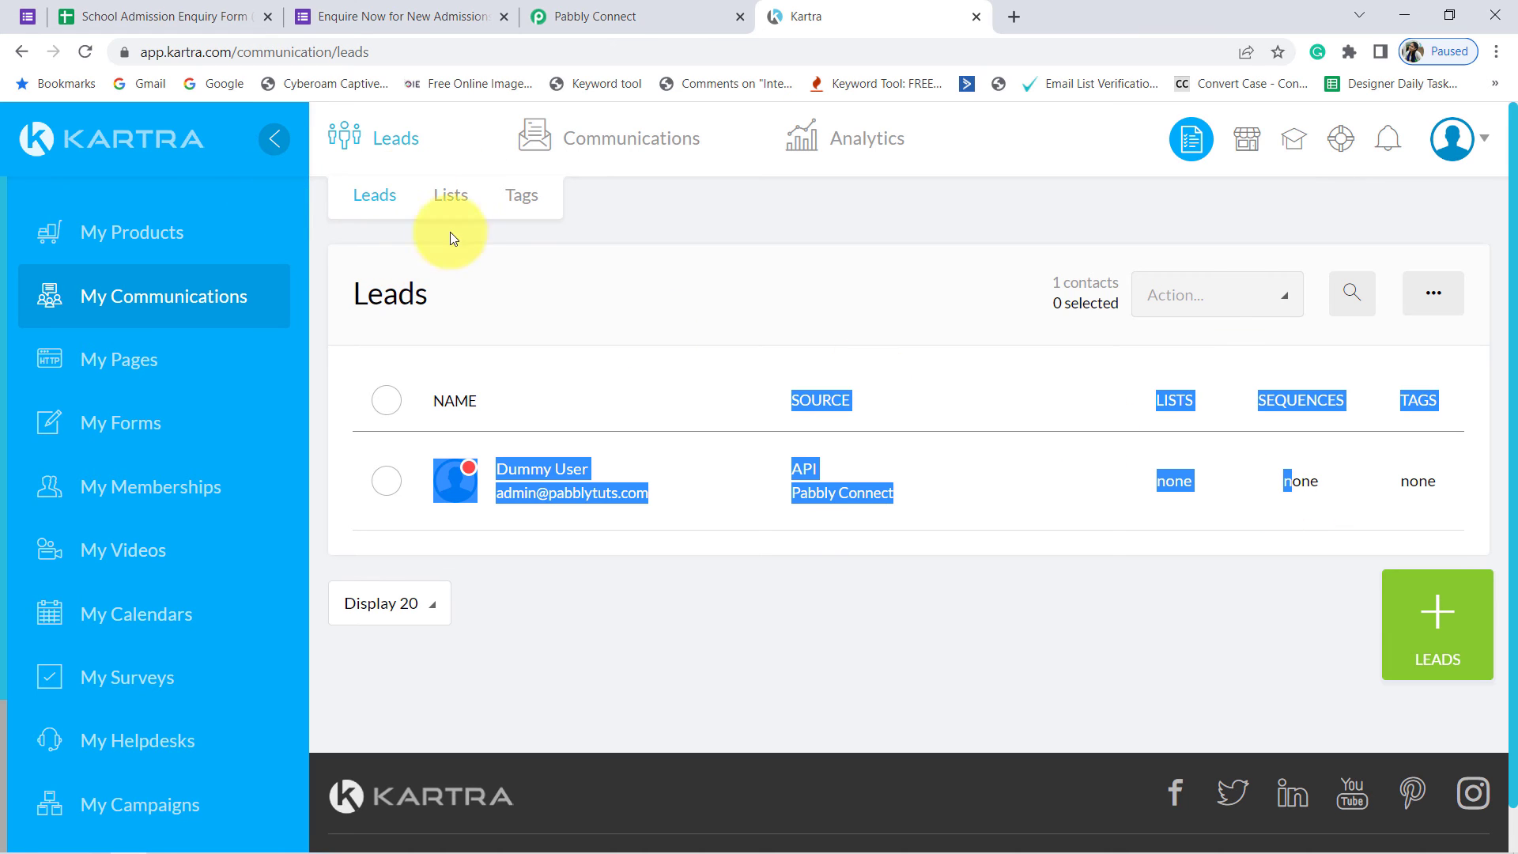
pyautogui.click(621, 308)
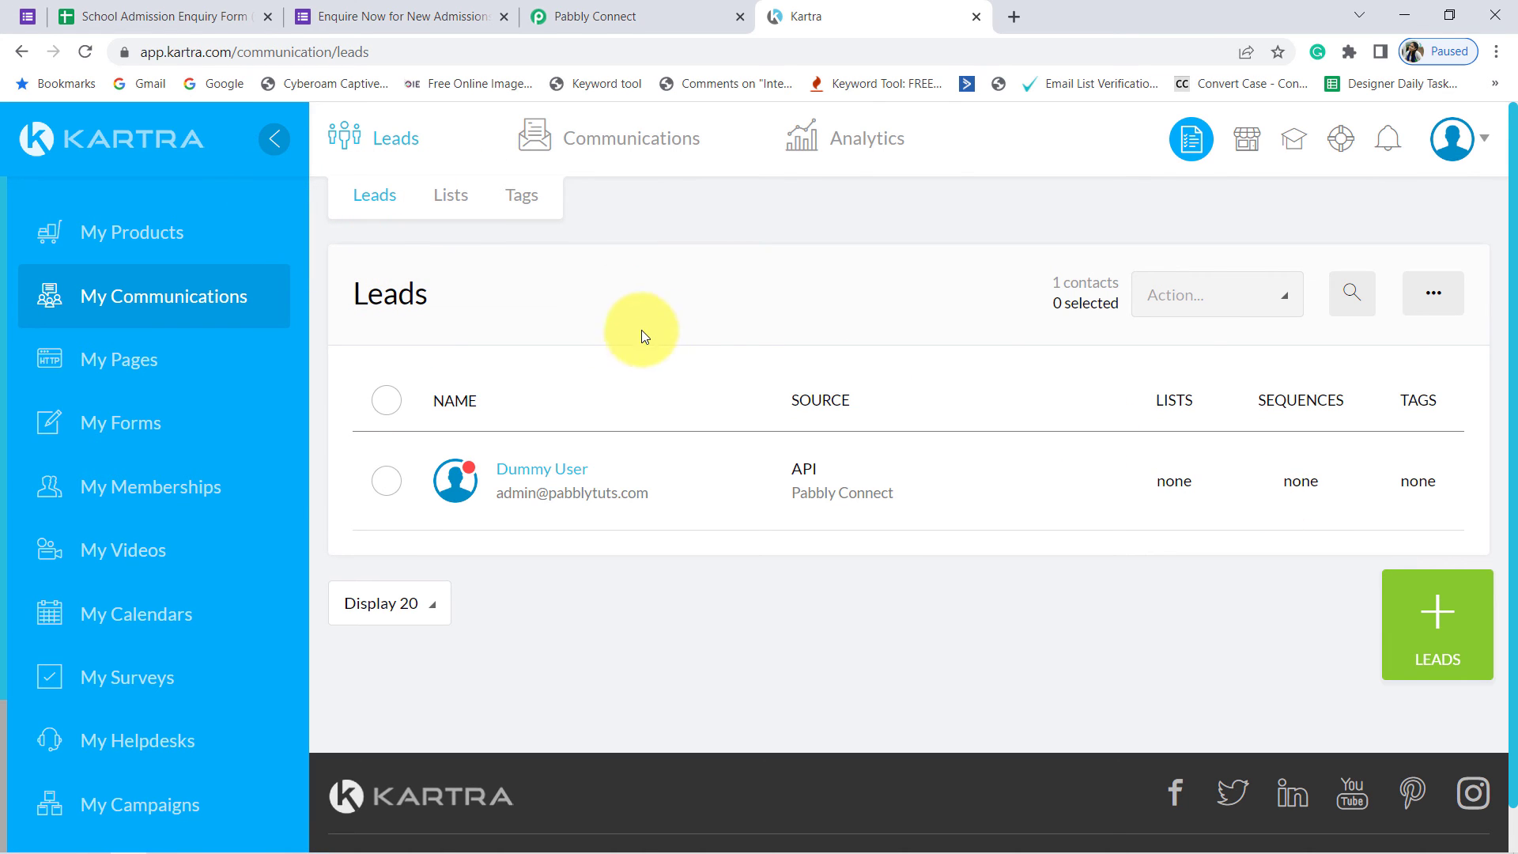
# Step: Switch back to Pabbly Connect and collapse the Google Forms trigger and Kartra action to view the whole workflow
pyautogui.click(594, 16)
pyautogui.scroll(6, 196, 463)
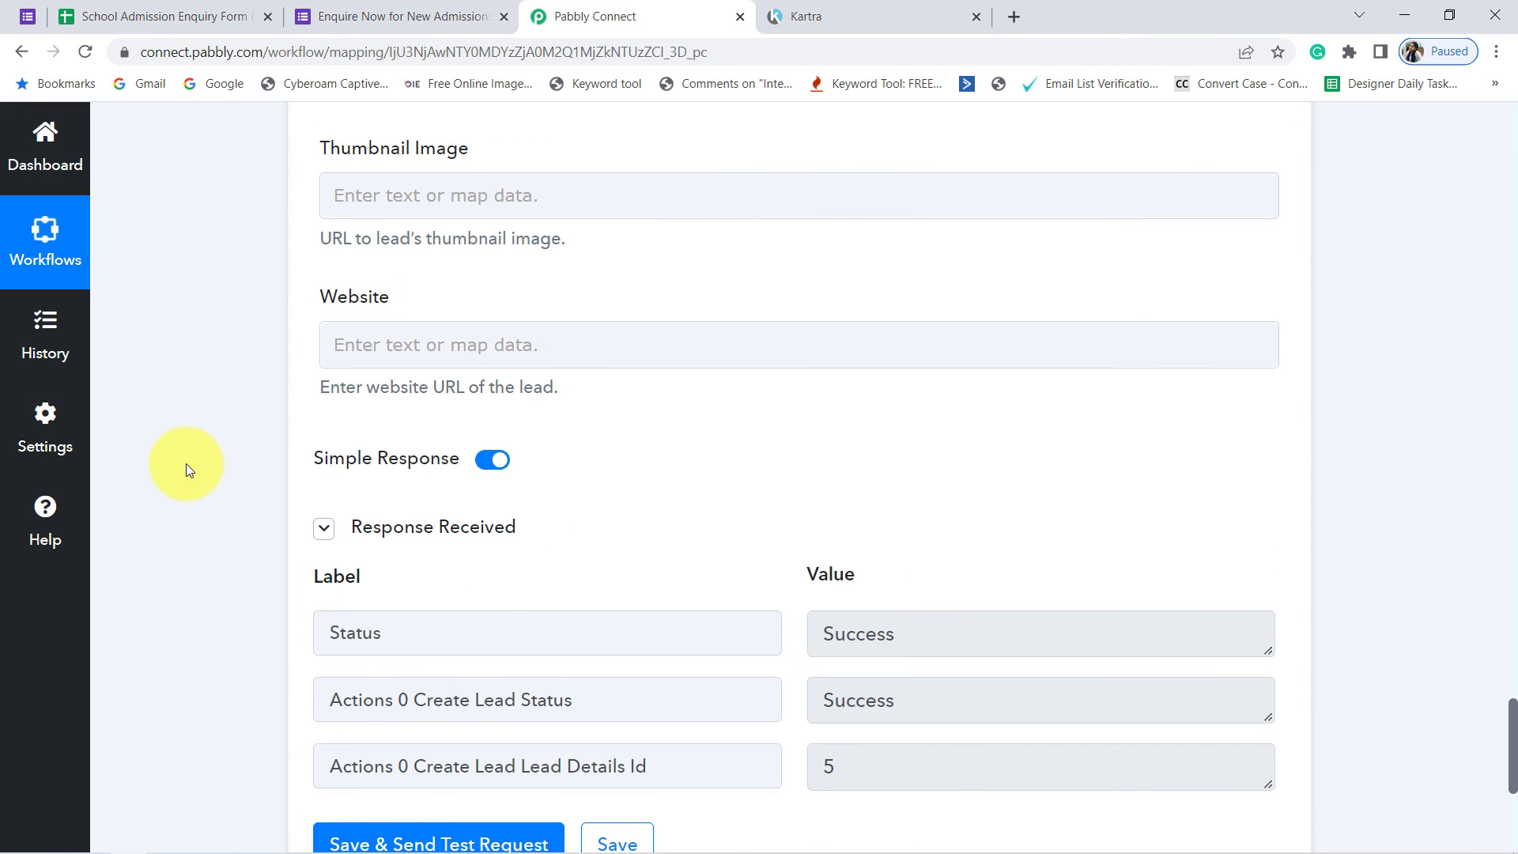
pyautogui.scroll(20, 243, 429)
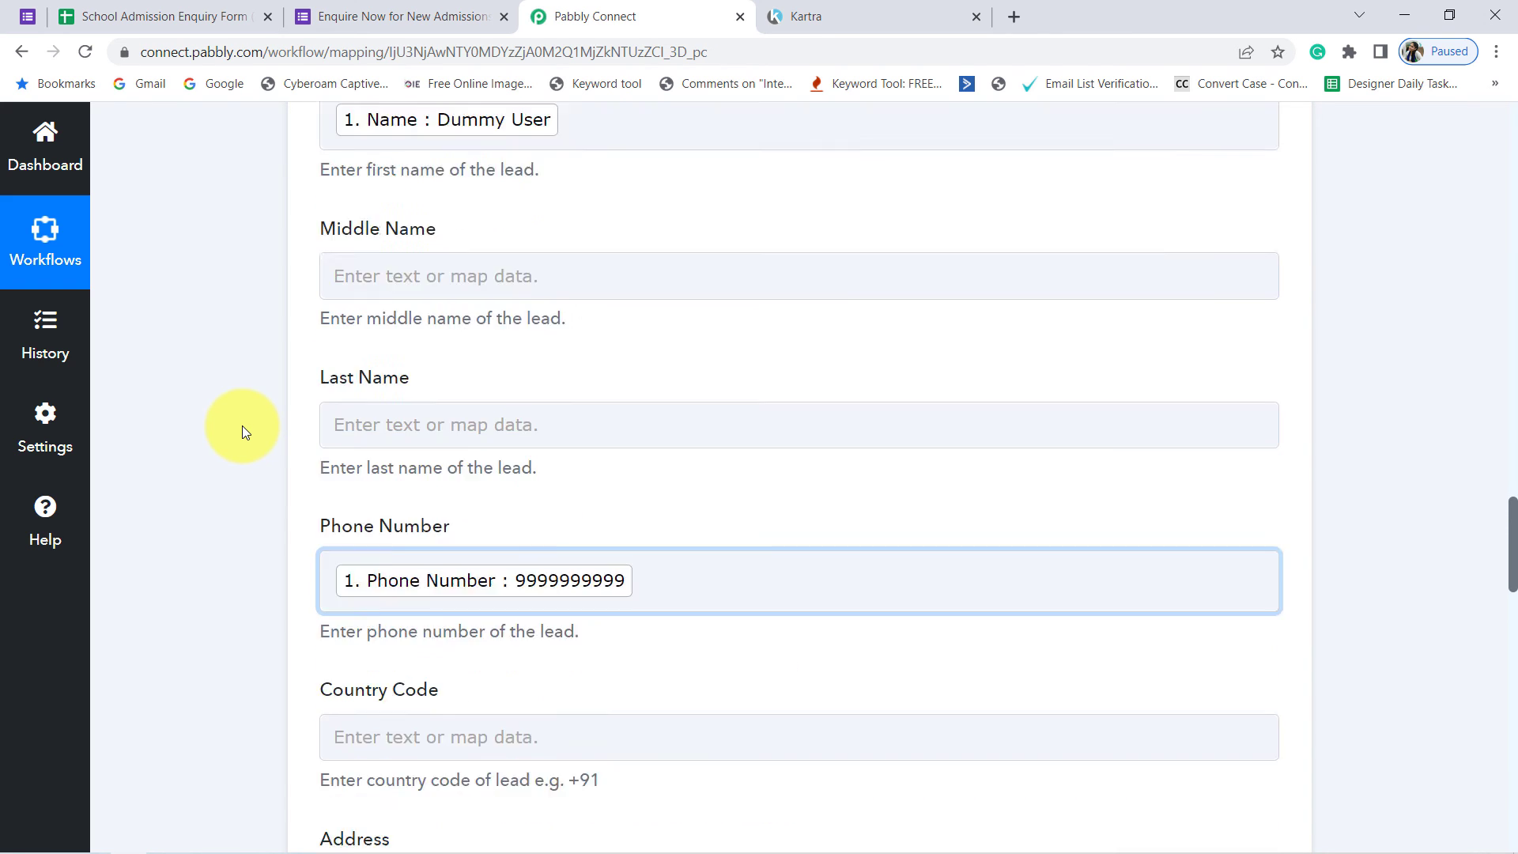
pyautogui.scroll(10, 242, 425)
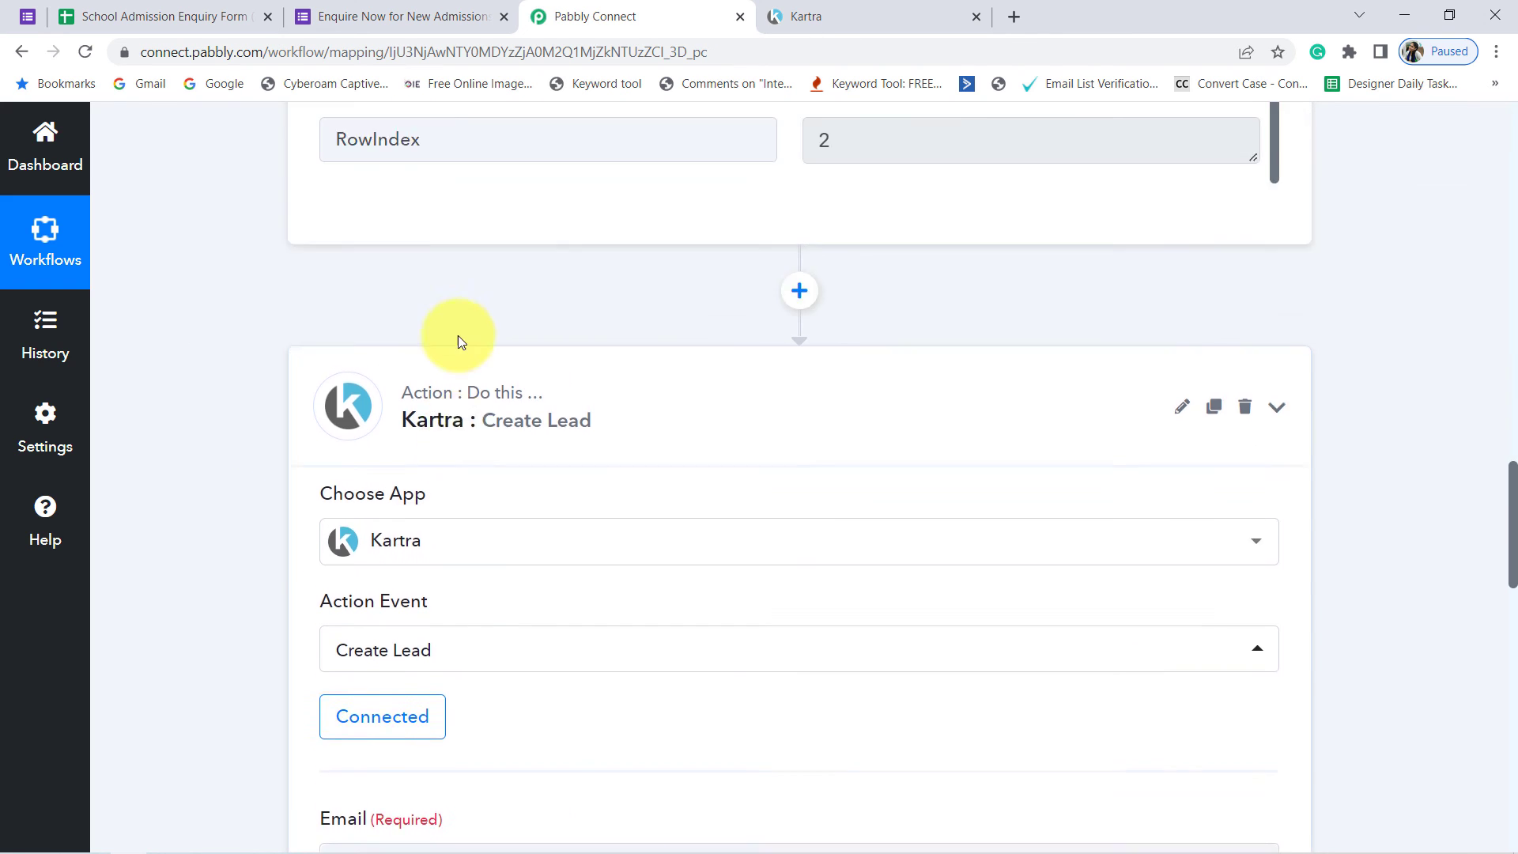
pyautogui.scroll(15, 260, 419)
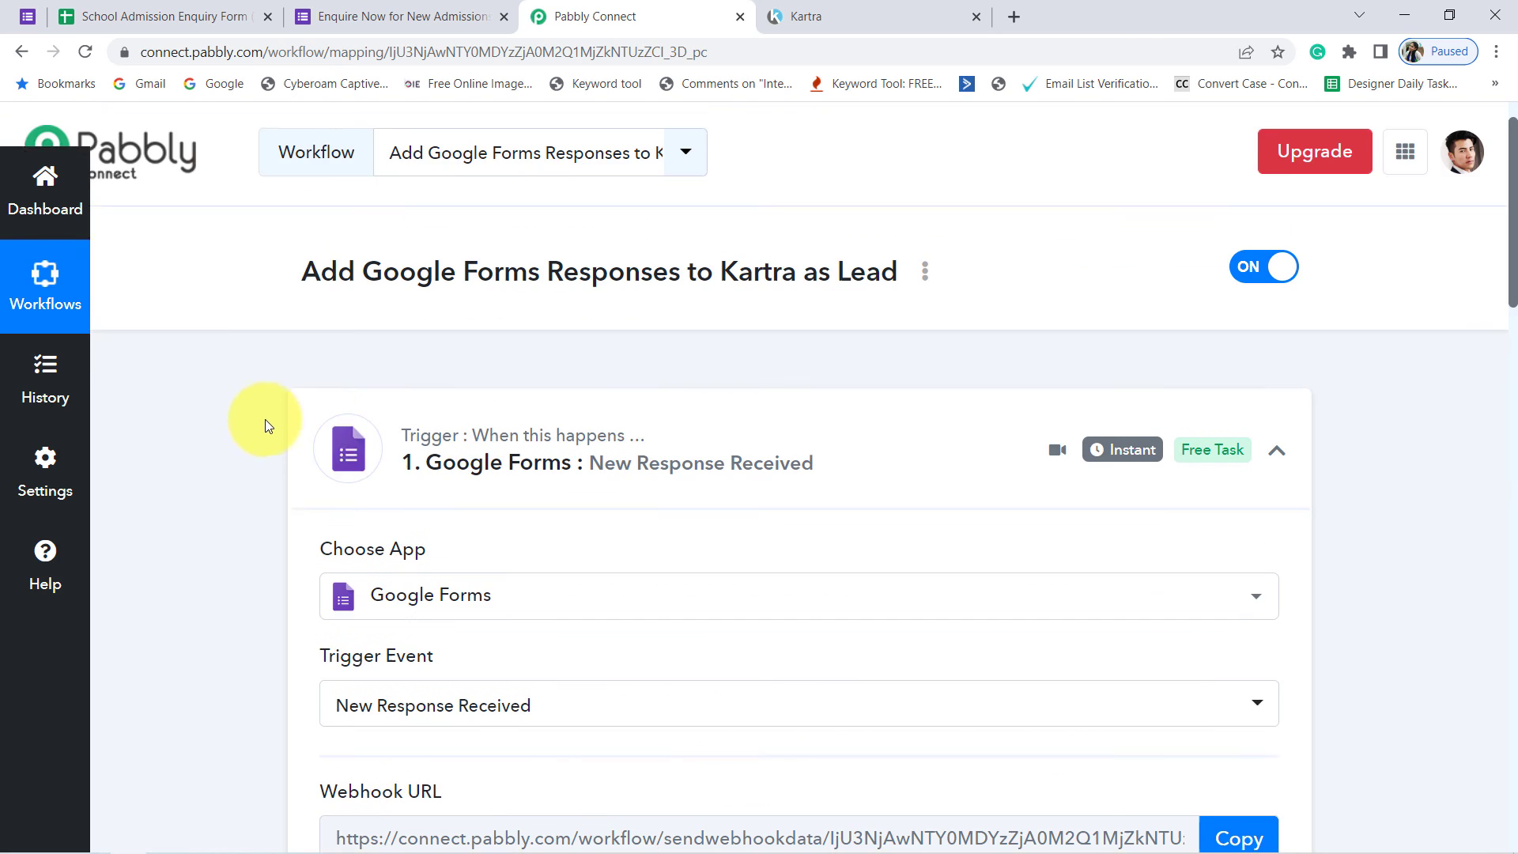
pyautogui.click(574, 496)
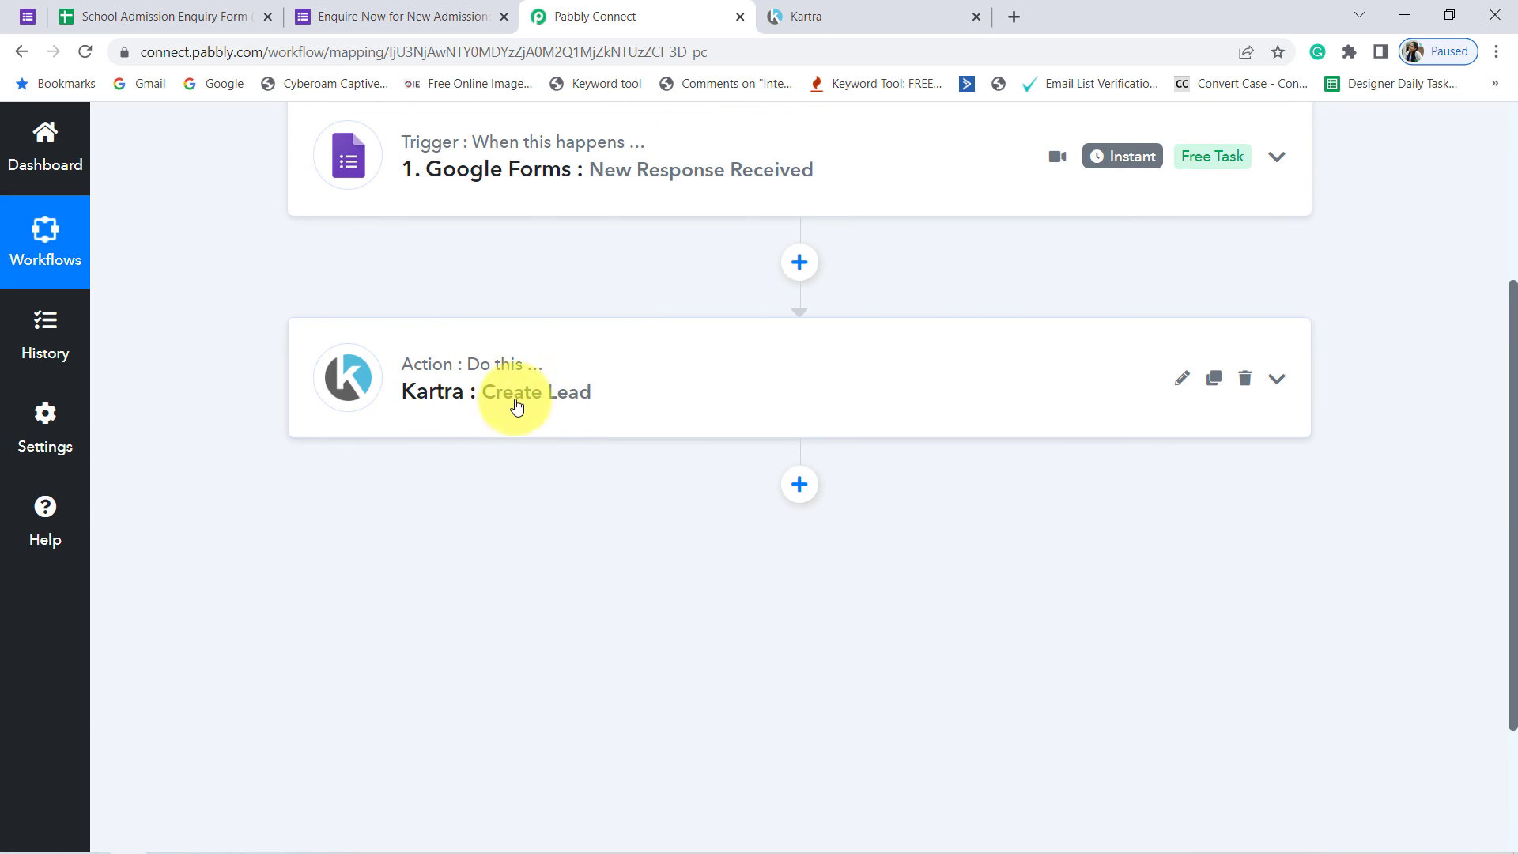
pyautogui.scroll(1, 518, 411)
pyautogui.scroll(3, 523, 420)
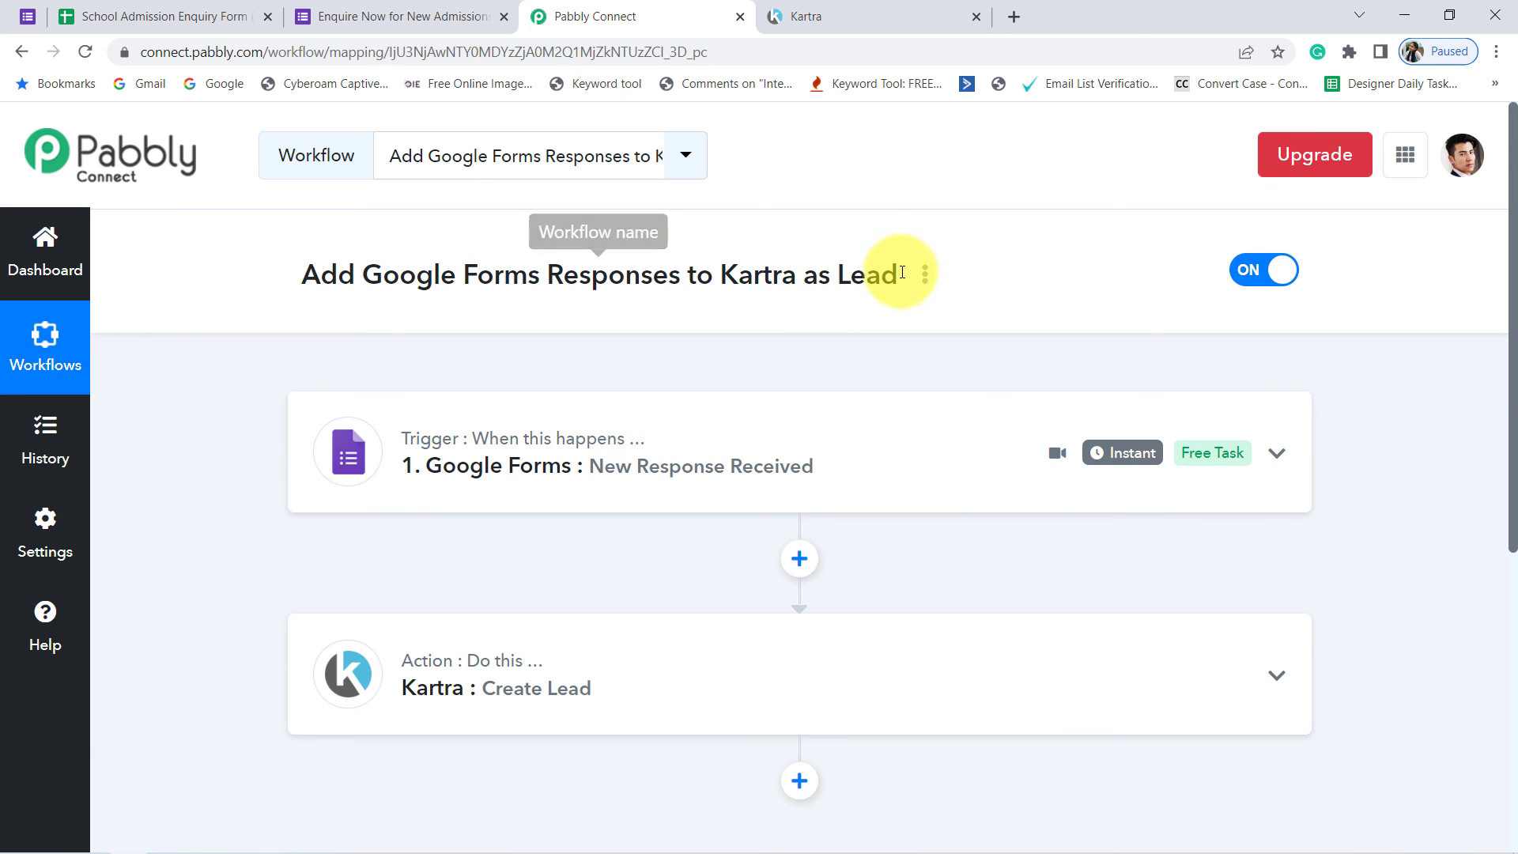
# Step: Open the share link of the Add Google Forms Responses to Kartra as Lead workflow, then close its dialog
pyautogui.click(923, 291)
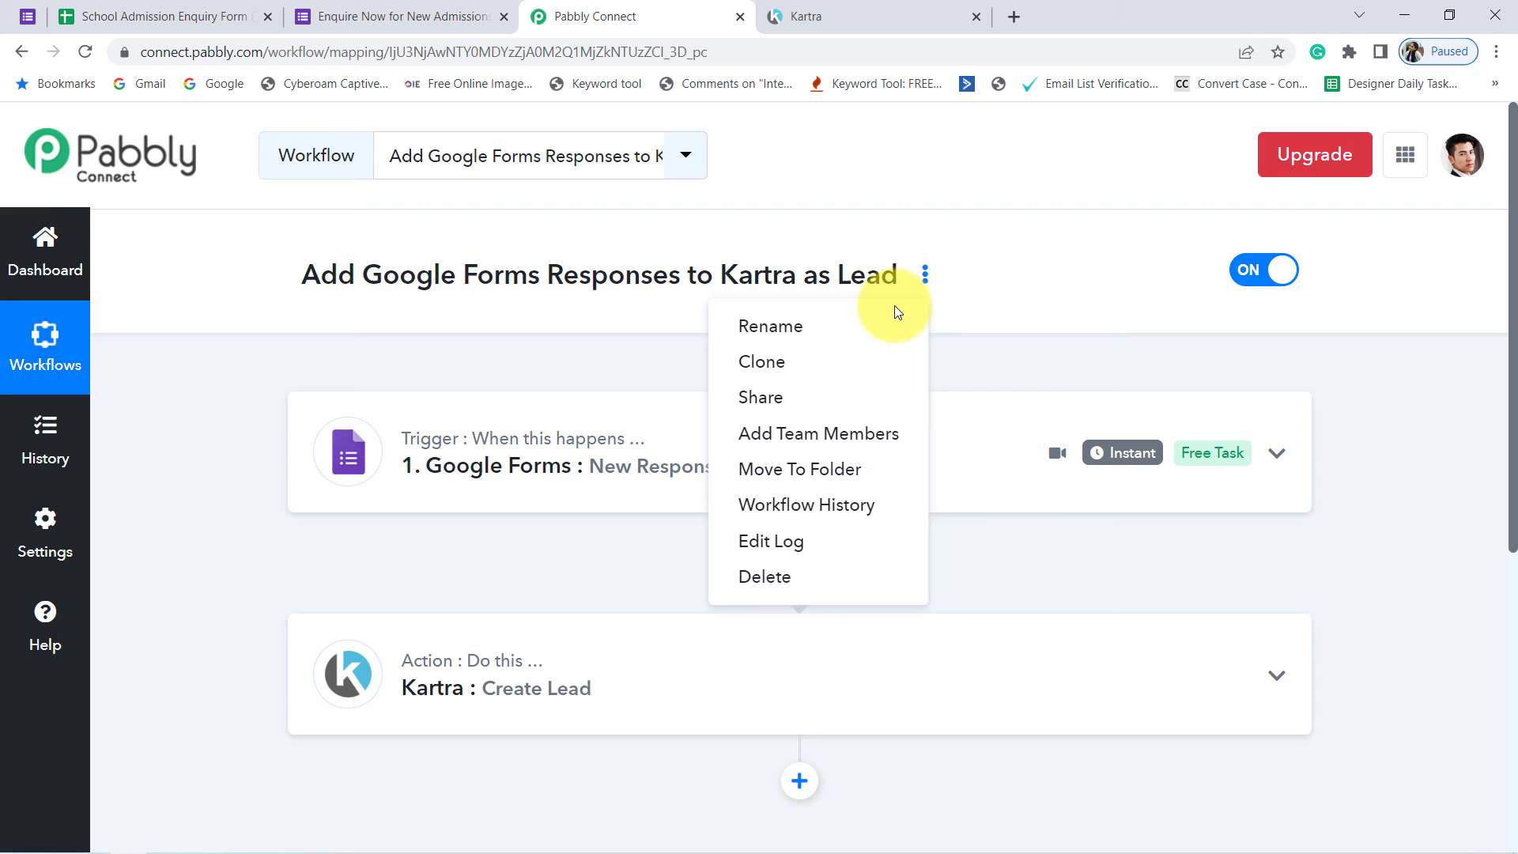
pyautogui.click(763, 396)
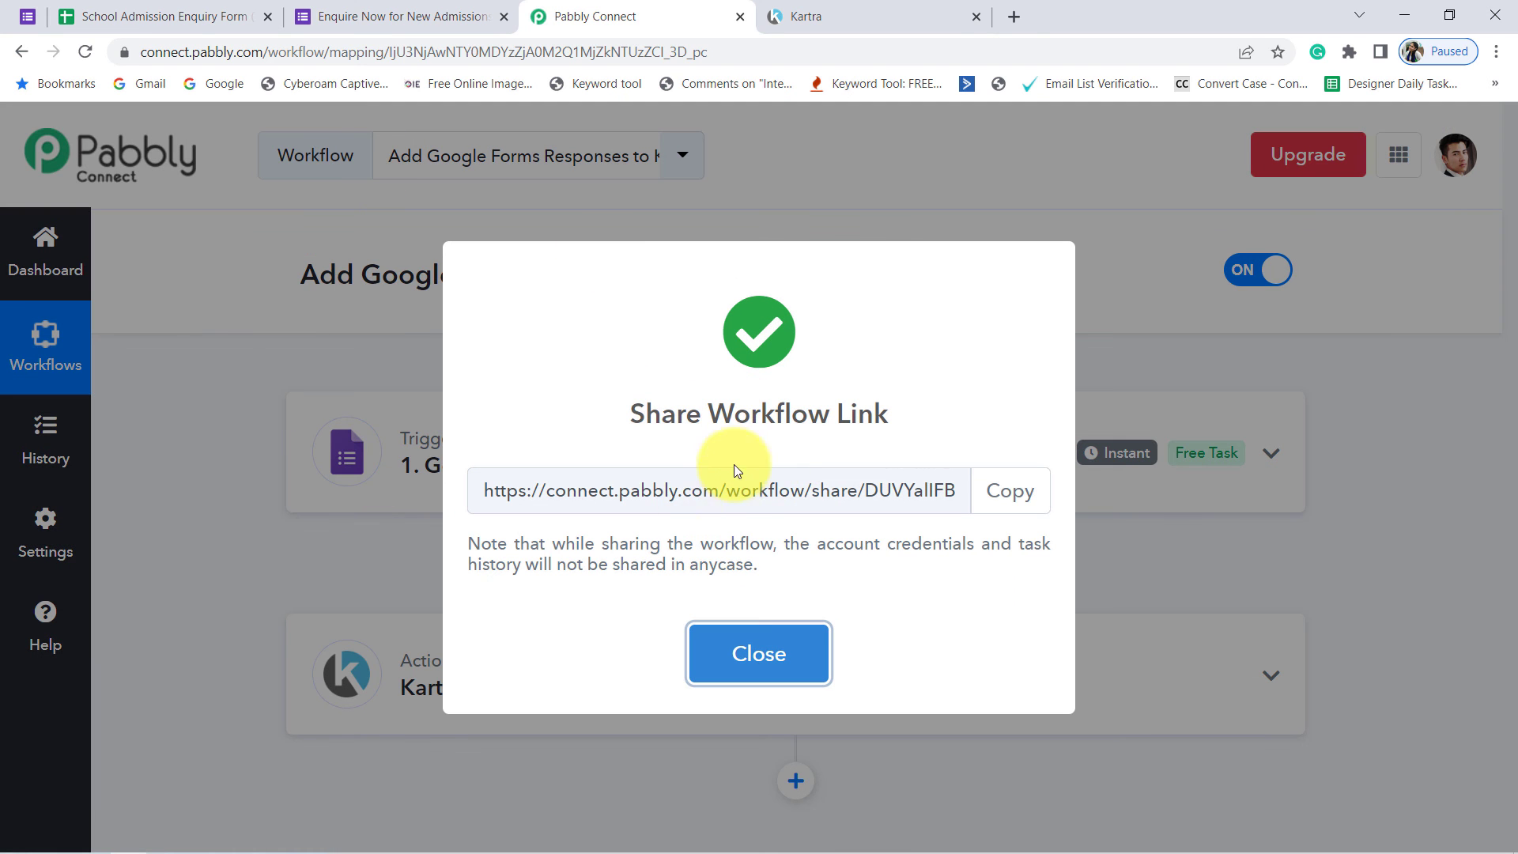
pyautogui.moveTo(725, 490)
pyautogui.mouseDown()
pyautogui.moveTo(386, 486)
pyautogui.moveTo(812, 496)
pyautogui.moveTo(741, 490)
pyautogui.mouseUp()
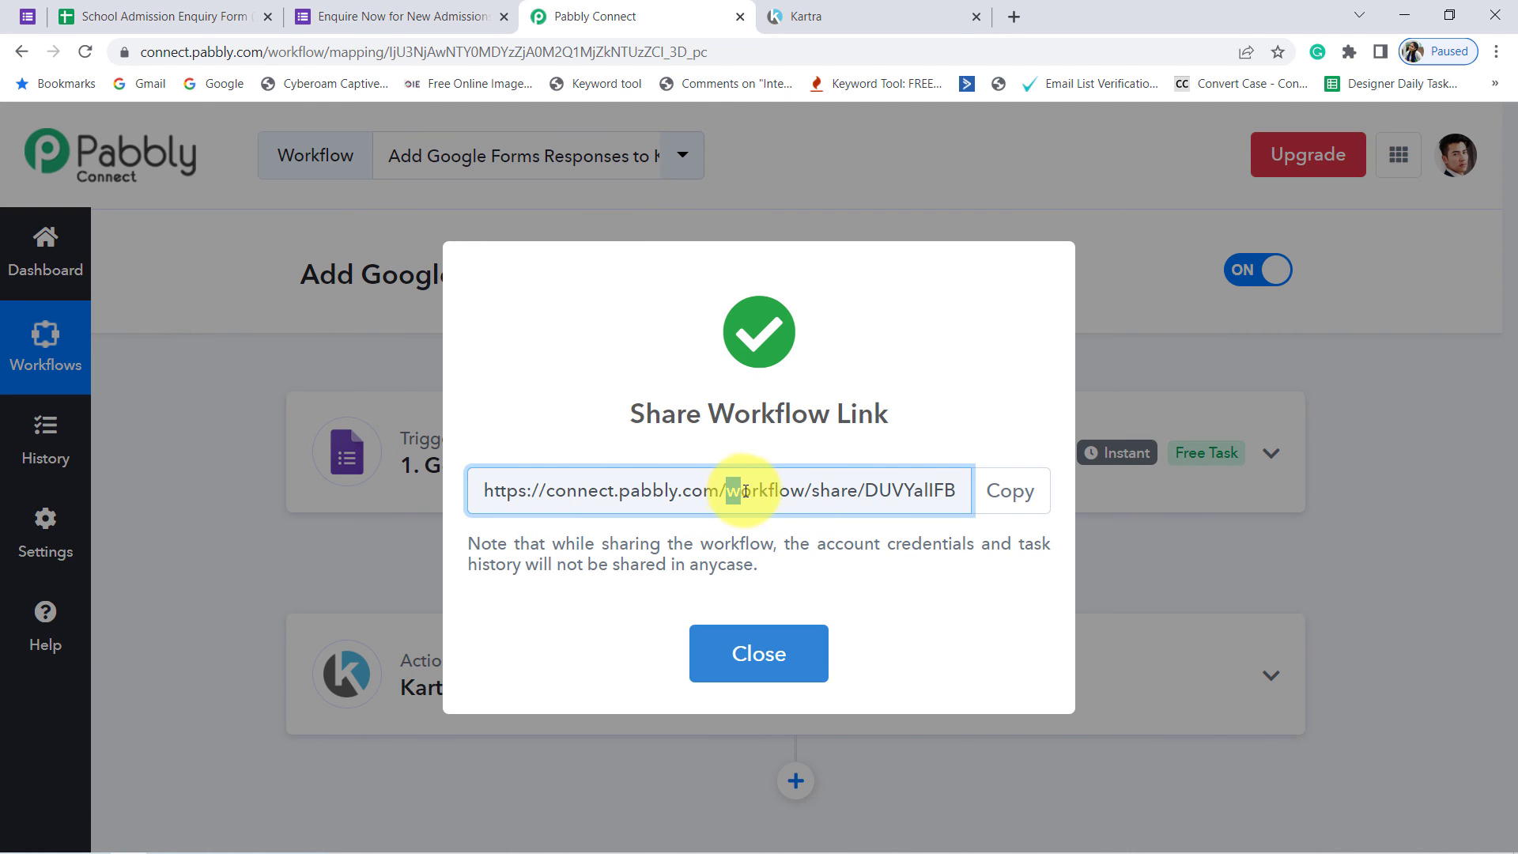
pyautogui.click(771, 659)
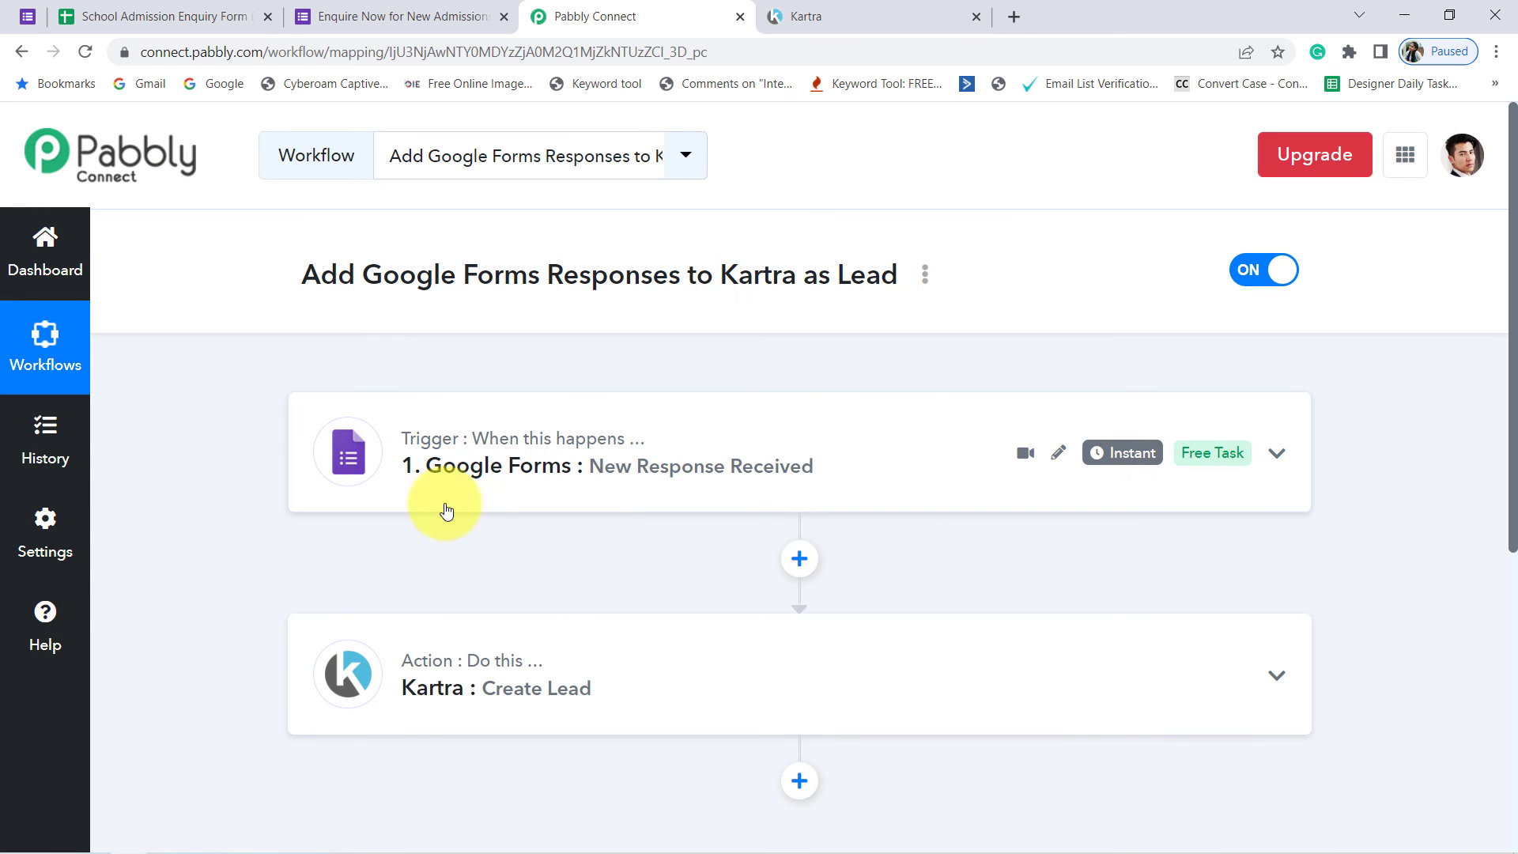